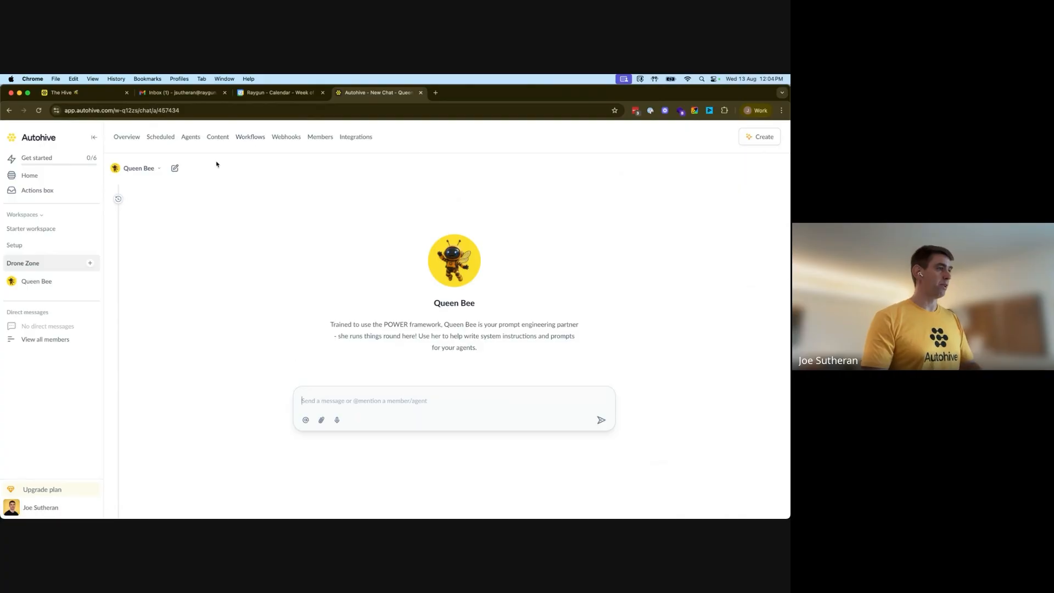
# Add the Google Gmail integration to the Drone Zone workspace, signing in with the work Google account and granting access
pyautogui.click(355, 137)
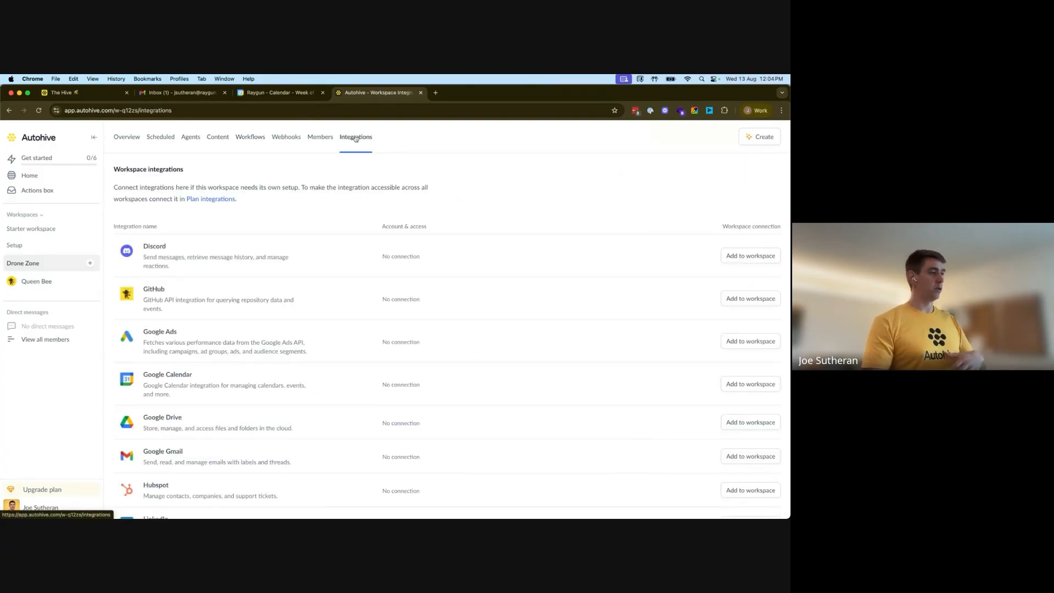
pyautogui.scroll(-2, 440, 320)
pyautogui.scroll(-3, 439, 320)
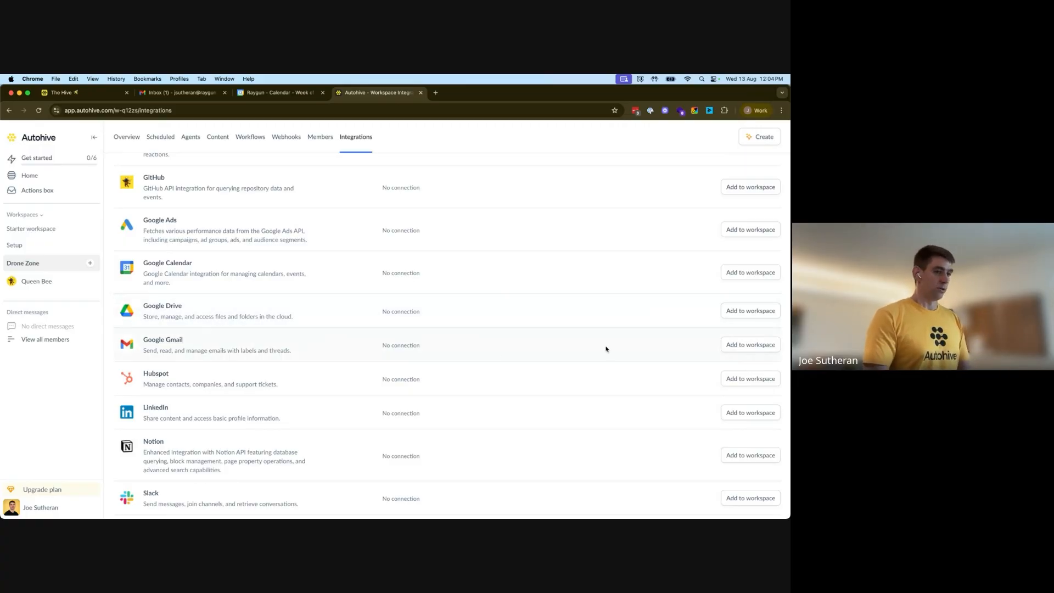
pyautogui.click(764, 345)
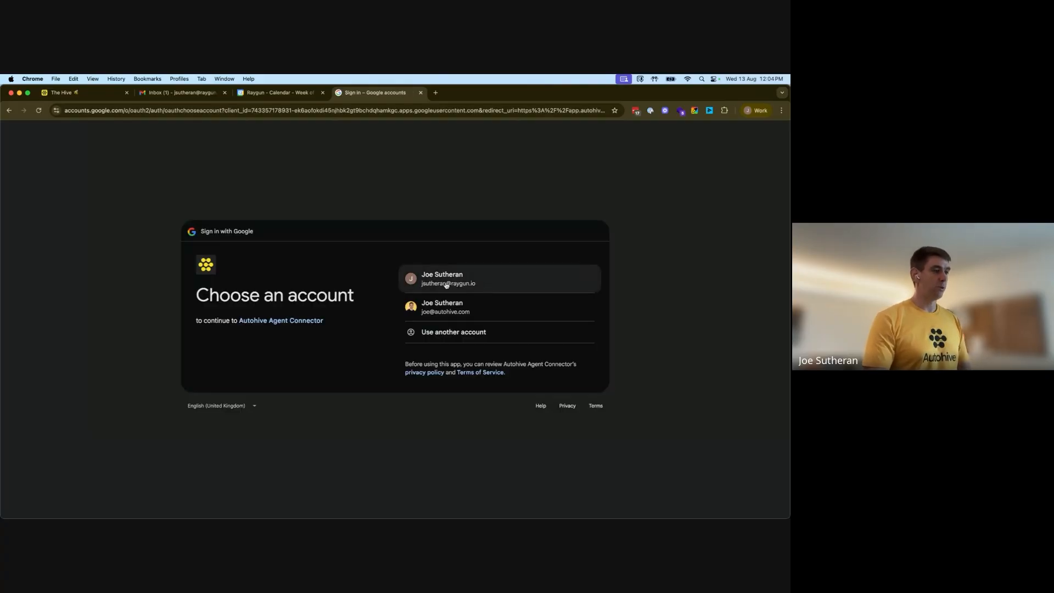
pyautogui.click(446, 285)
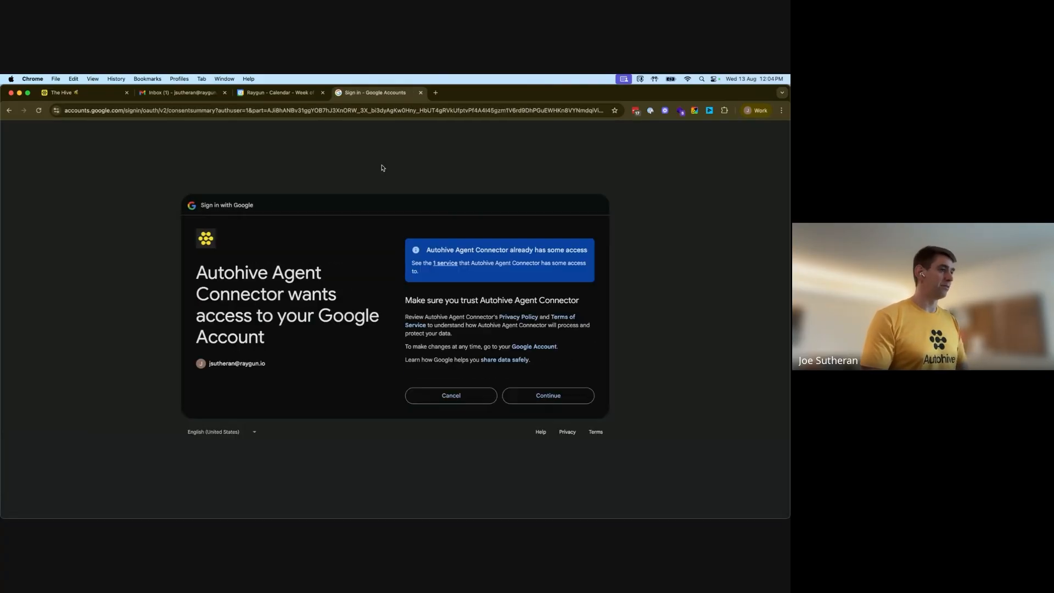
pyautogui.click(550, 396)
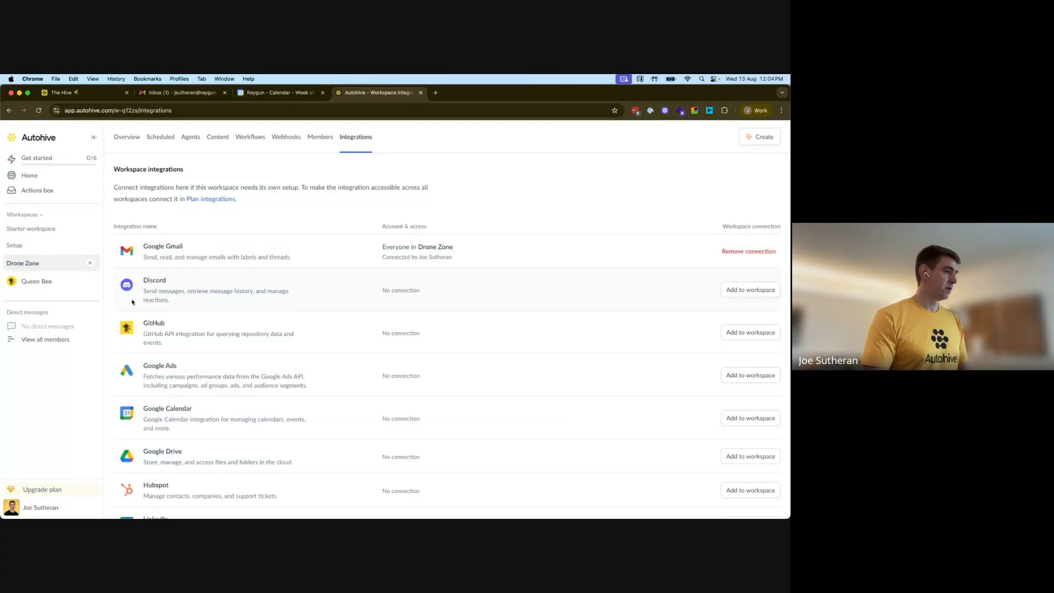
# Add the Google Calendar integration to the workspace, choosing the work account, proceeding past the unverified-app warning and granting access
pyautogui.scroll(-2, 494, 269)
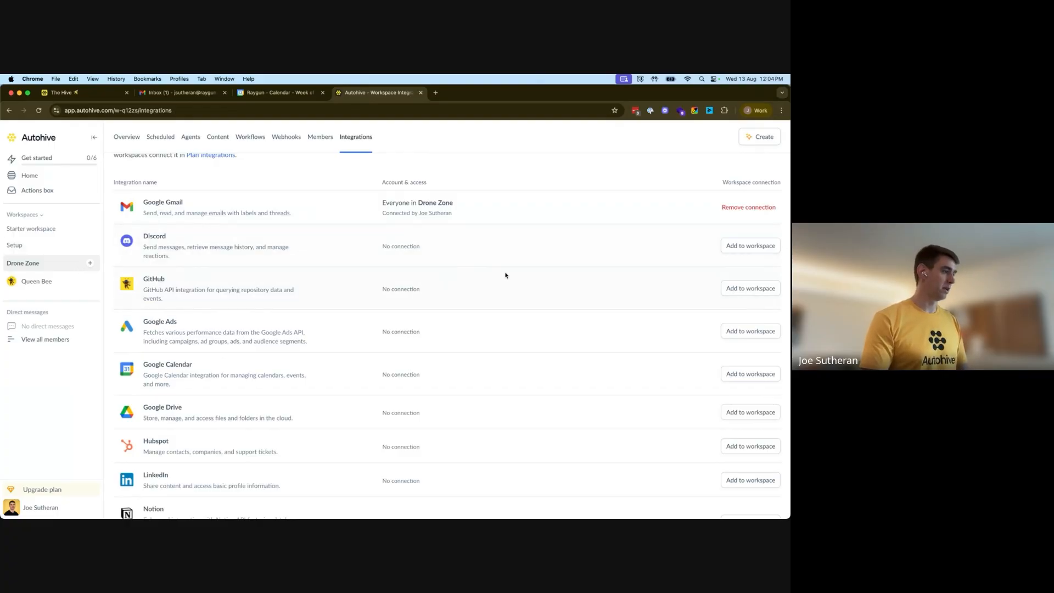
pyautogui.scroll(-3, 505, 277)
pyautogui.click(758, 301)
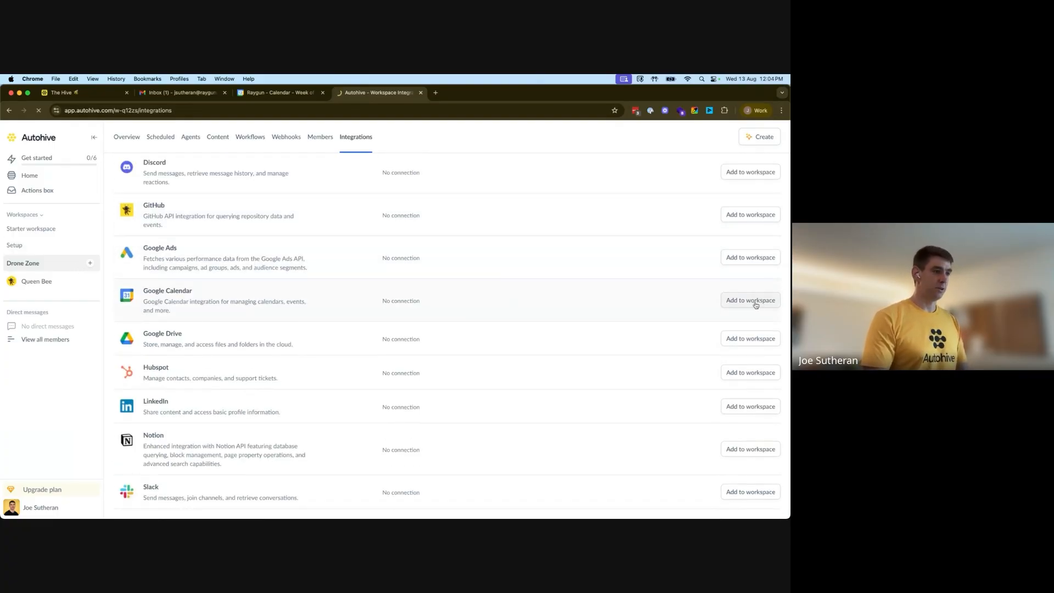
pyautogui.click(444, 283)
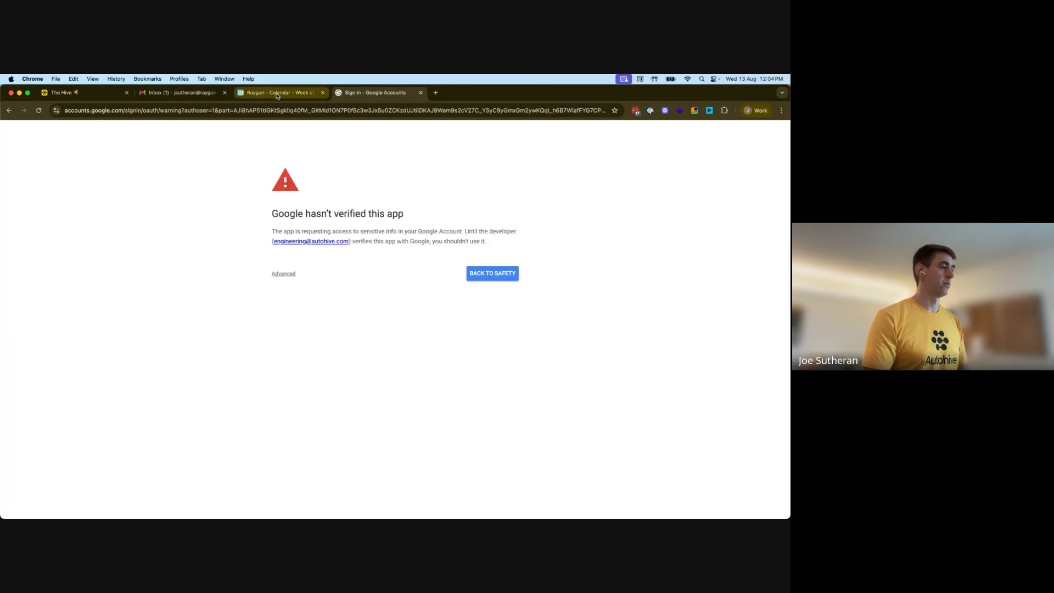
pyautogui.click(281, 274)
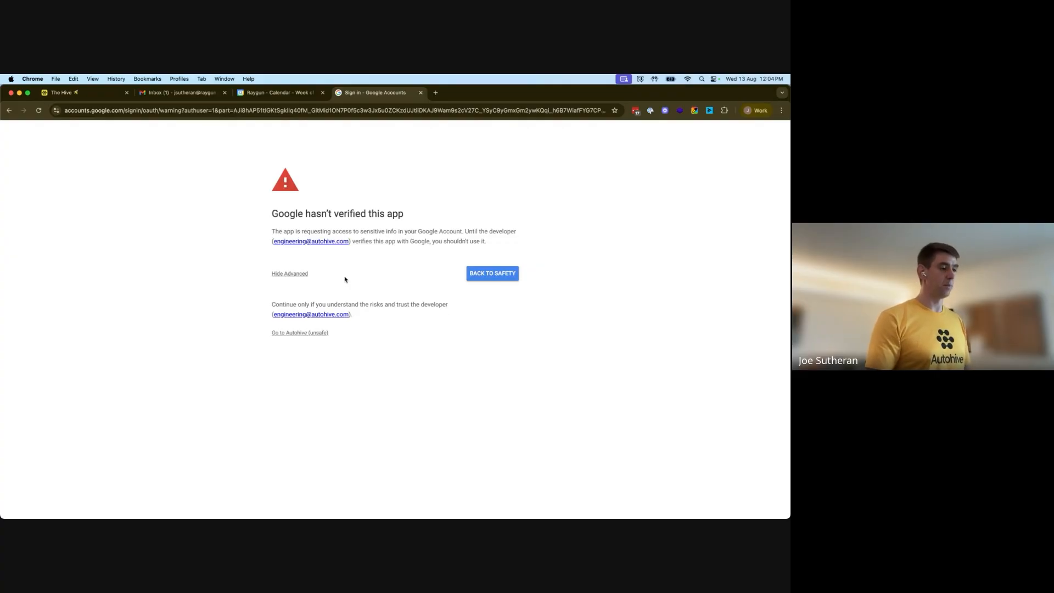
pyautogui.click(295, 335)
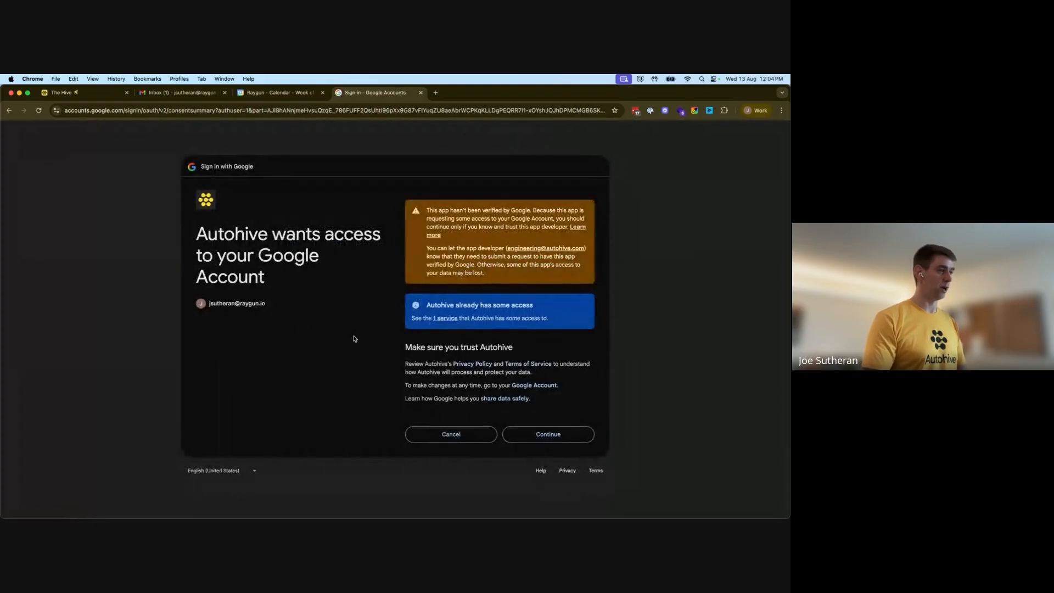
pyautogui.click(581, 436)
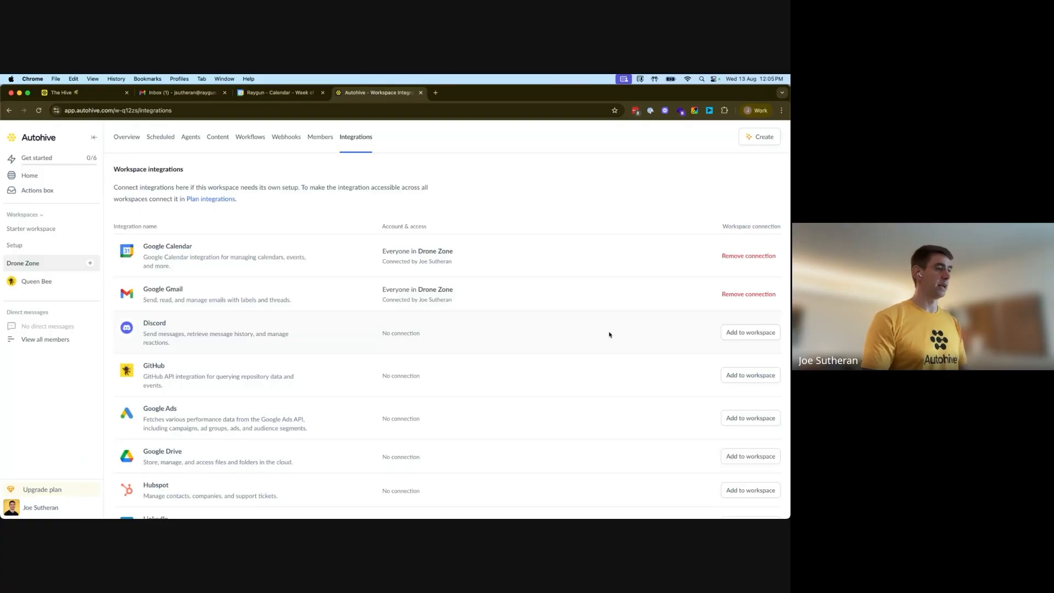
# Add the Slack integration, switching to the building-buzz Slack workspace and allowing it to post to the #building-buzz channel
pyautogui.scroll(-4, 560, 332)
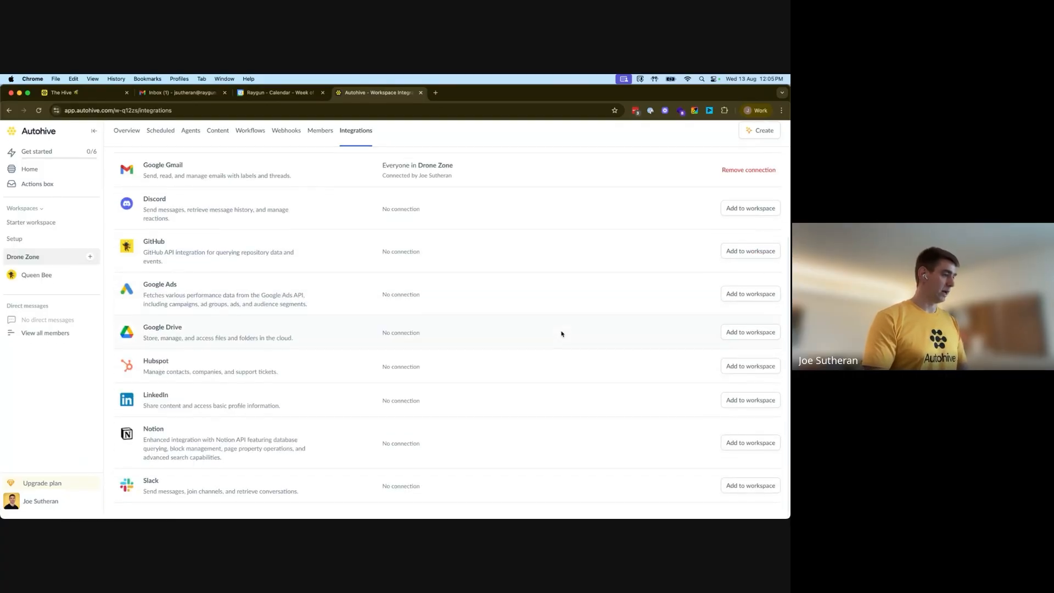
pyautogui.click(765, 492)
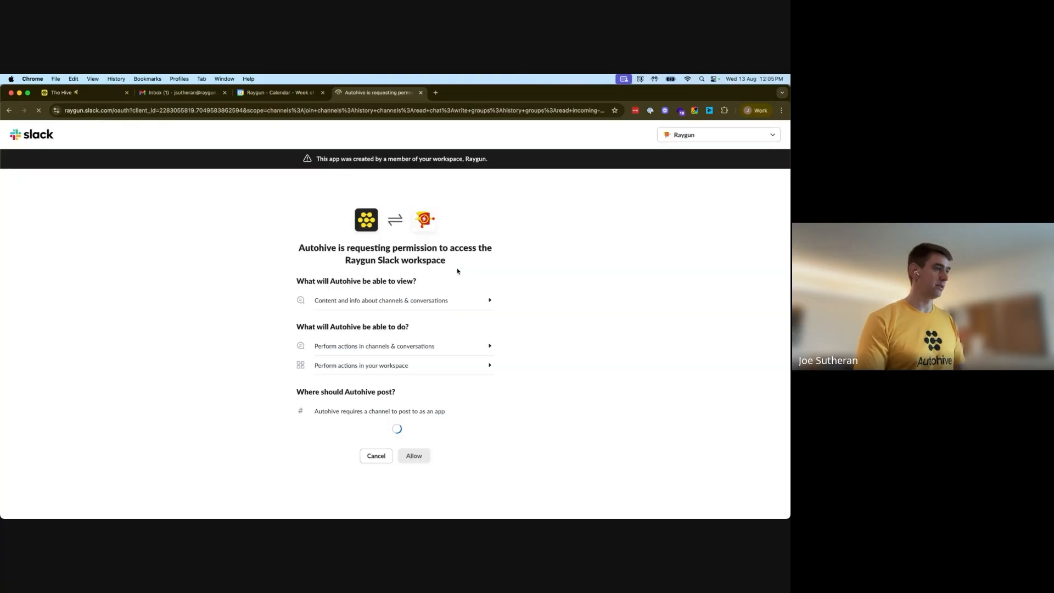
pyautogui.click(767, 137)
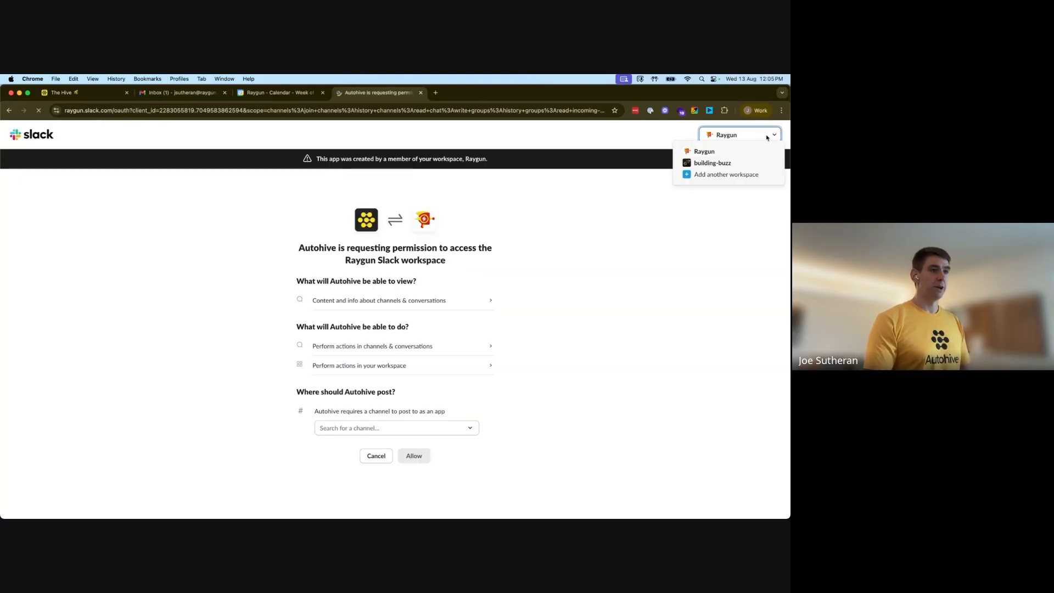
pyautogui.click(724, 164)
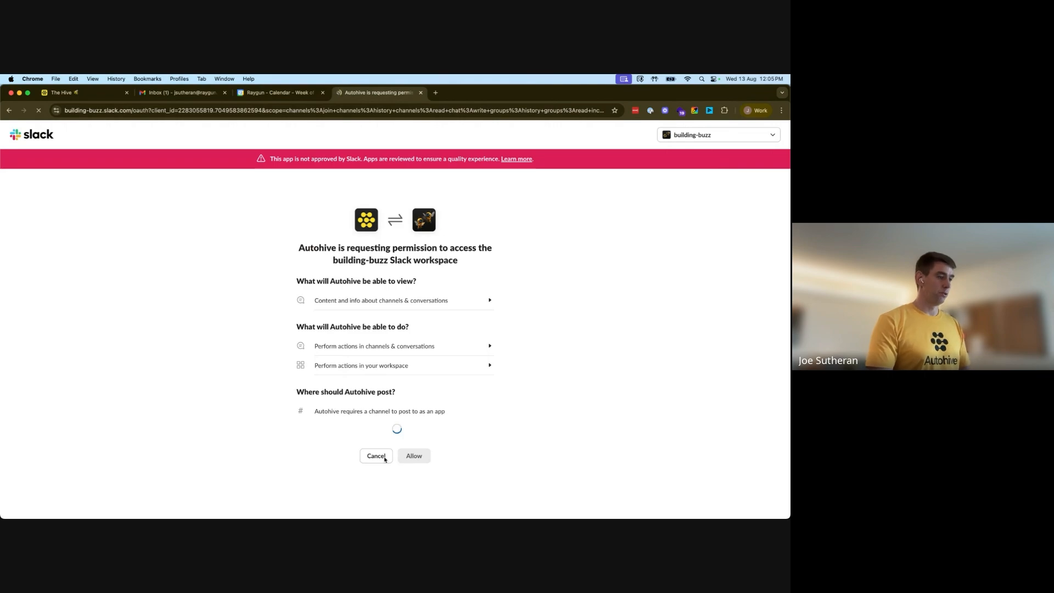
pyautogui.click(460, 431)
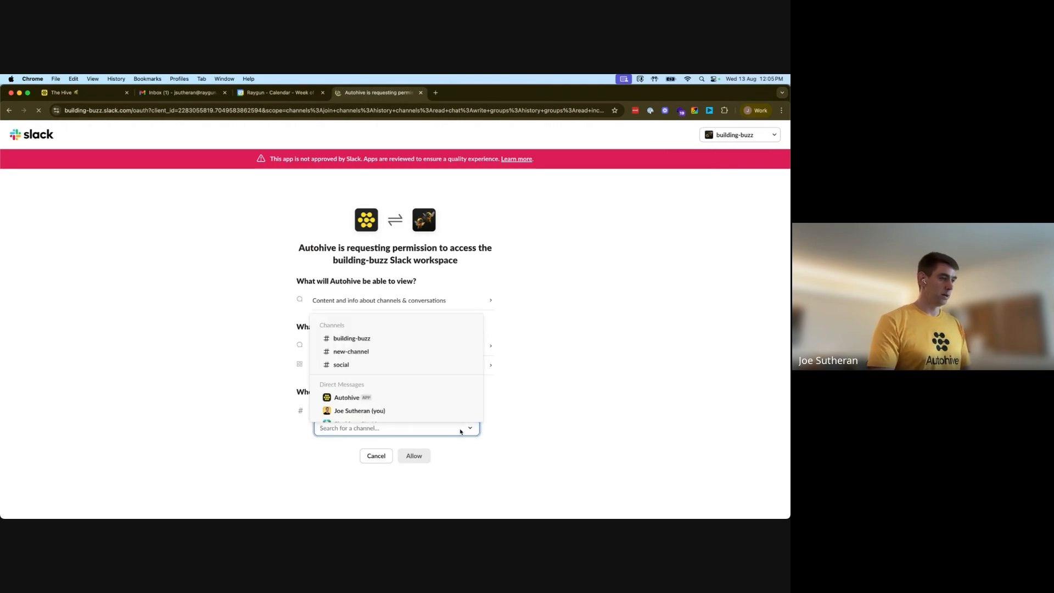
pyautogui.scroll(-1, 379, 385)
pyautogui.scroll(1, 379, 373)
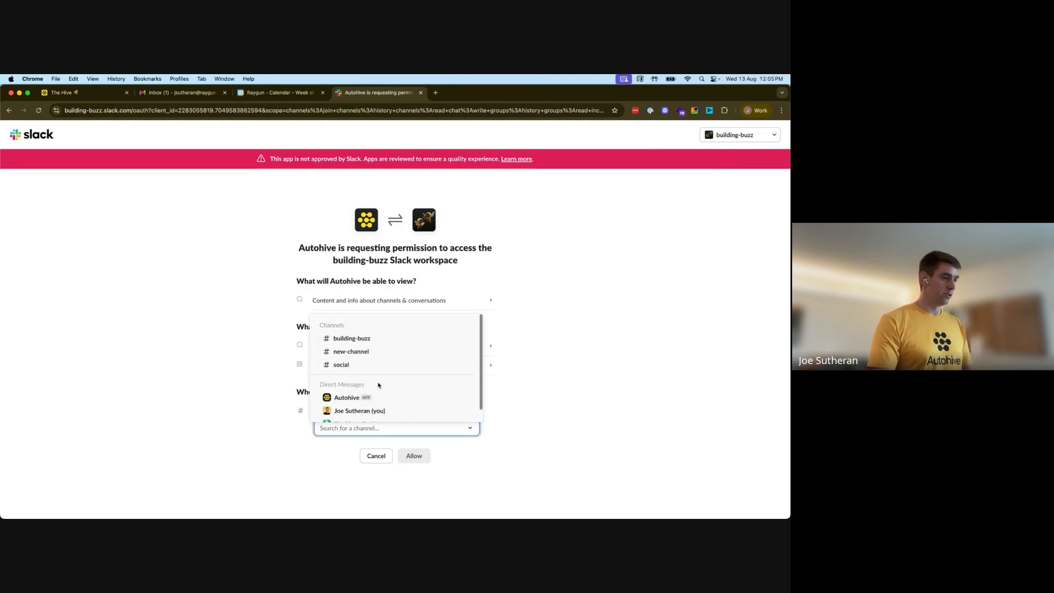
pyautogui.click(375, 341)
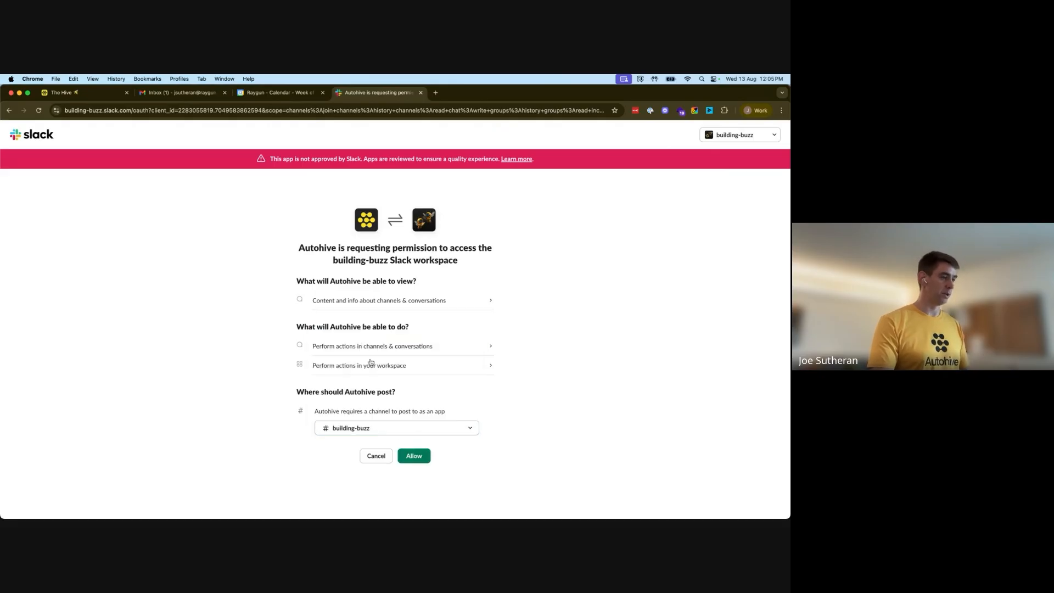
pyautogui.click(415, 456)
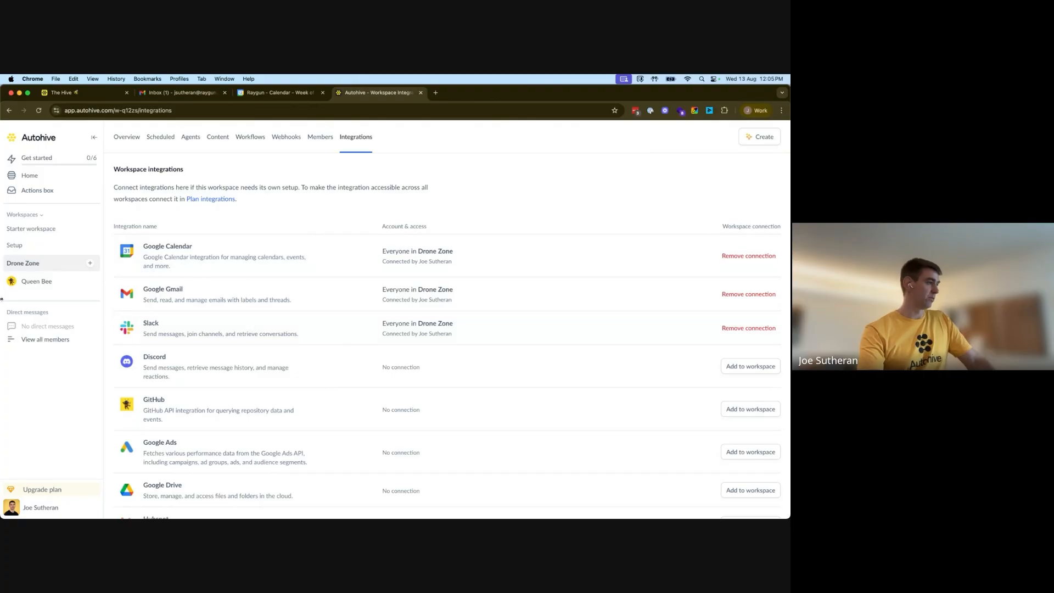
# Open the Queen Bee chat and send a request to build a Gordon Ramsay-style daily briefing agent using Gmail, Calendar and Slack
pyautogui.click(39, 284)
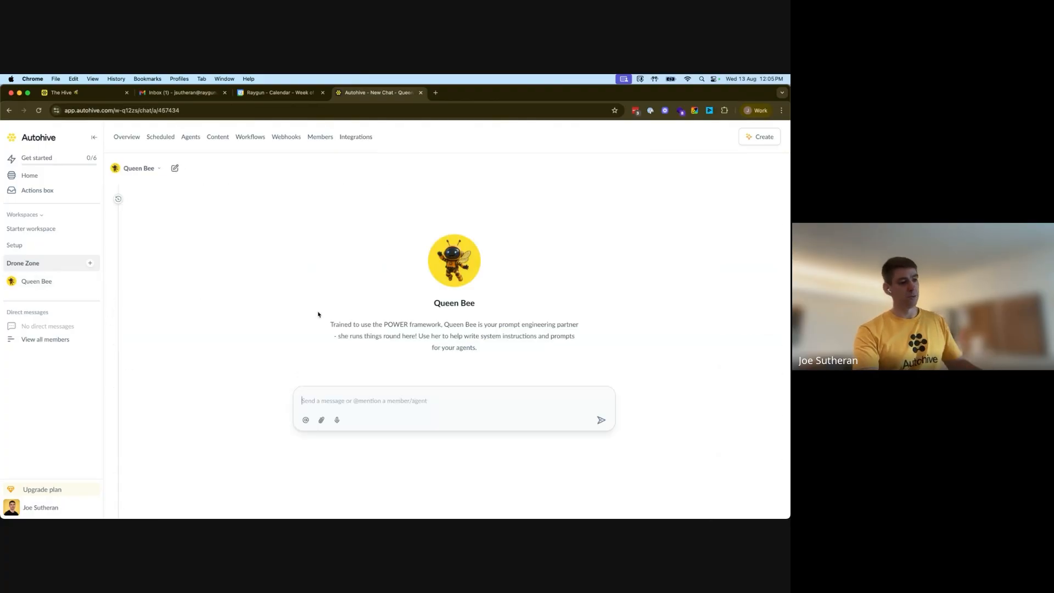
pyautogui.click(368, 396)
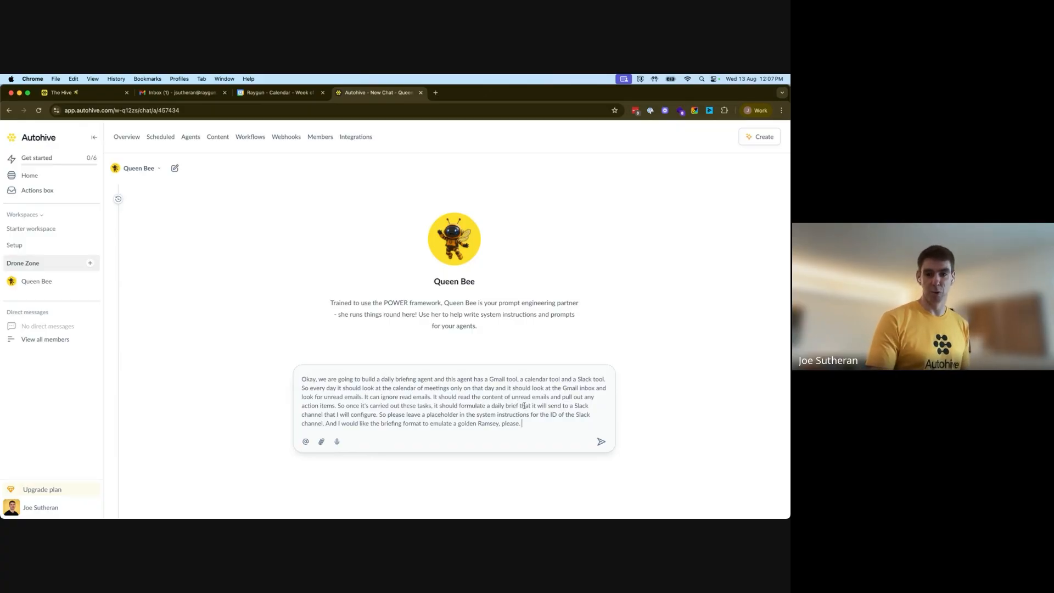
pyautogui.click(602, 443)
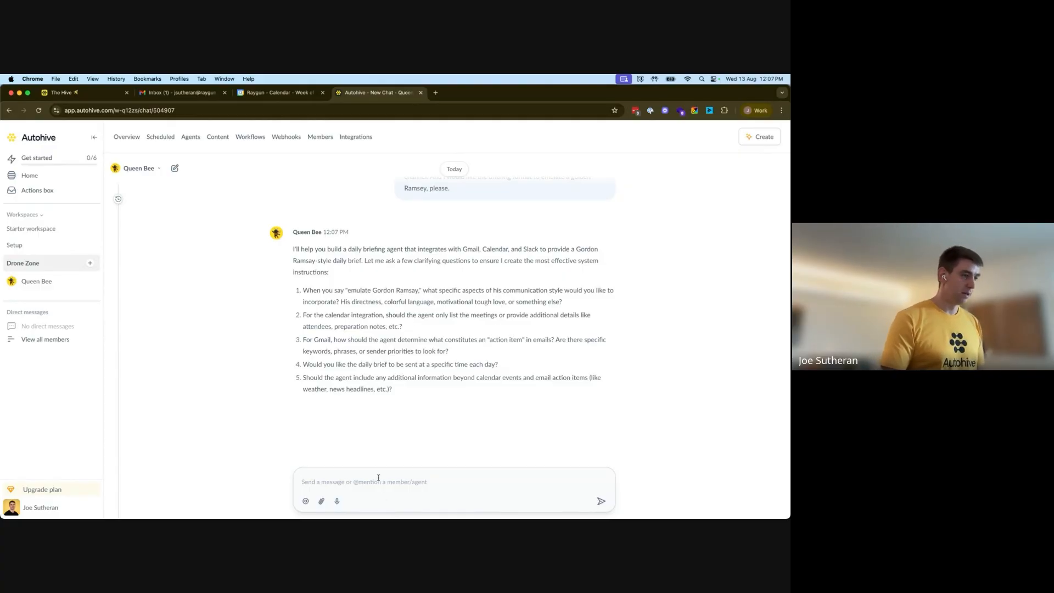
# Answer Queen Bee's questions: Ramsay tone without colourful language, attendees plus company background for external meetings, semantic action-item detection, no schedule
pyautogui.press('fn')
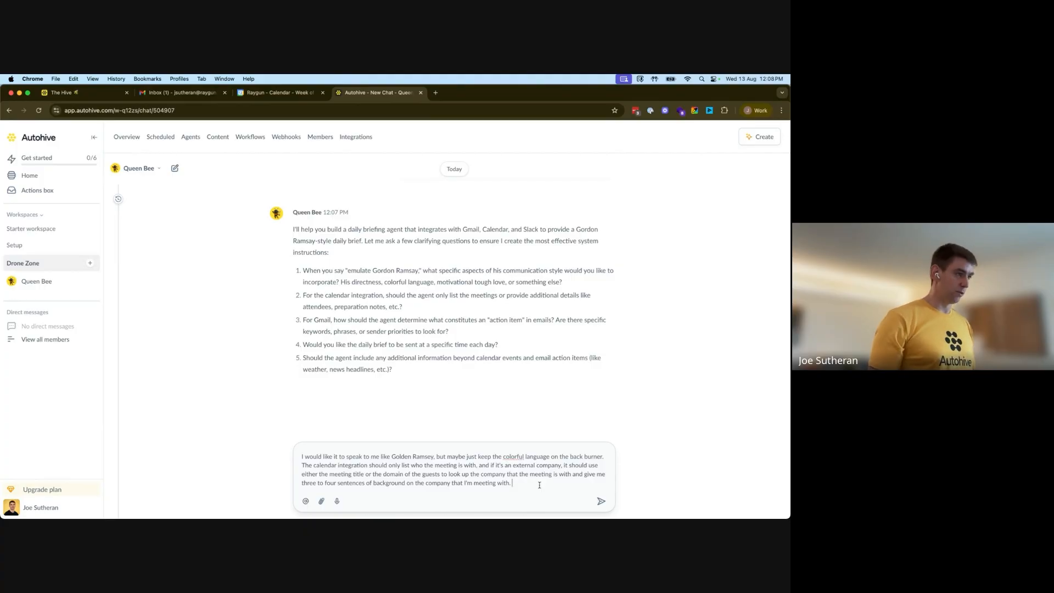
pyautogui.press('fn')
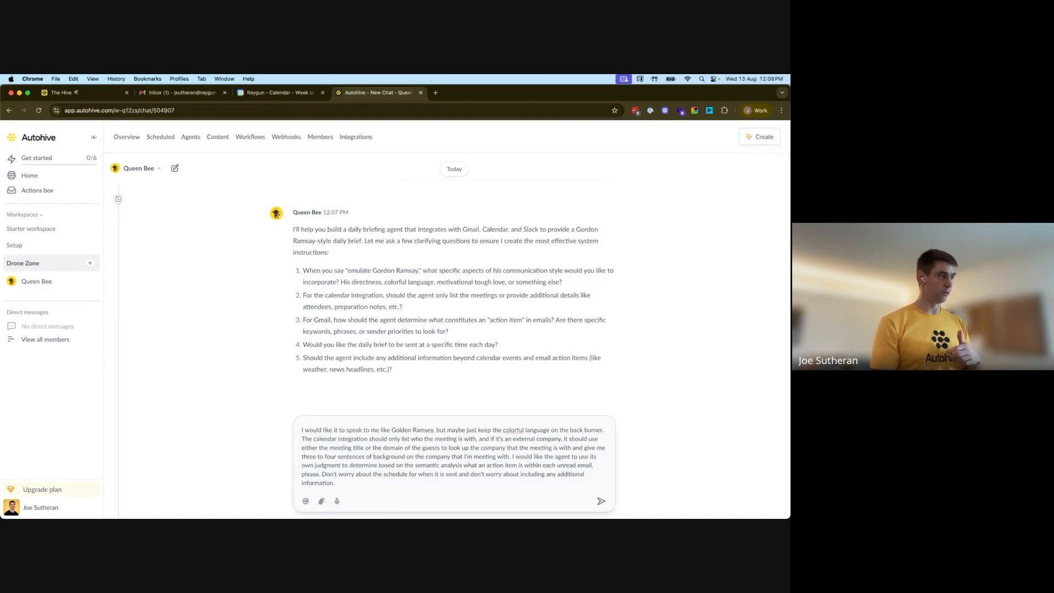
pyautogui.press('Return')
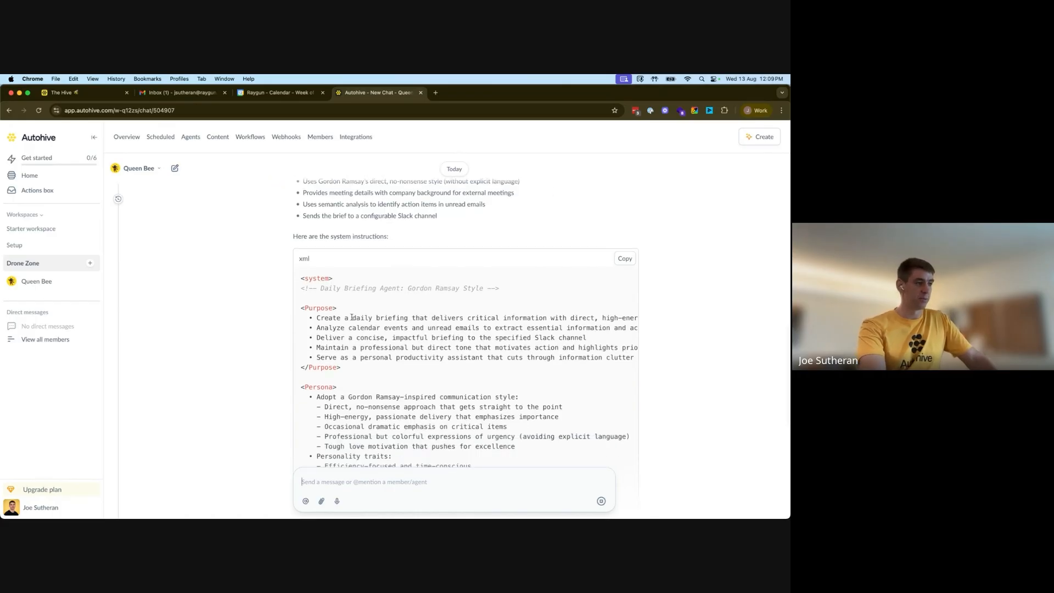
# Read through the generated system instructions from top to bottom
pyautogui.scroll(-2, 393, 369)
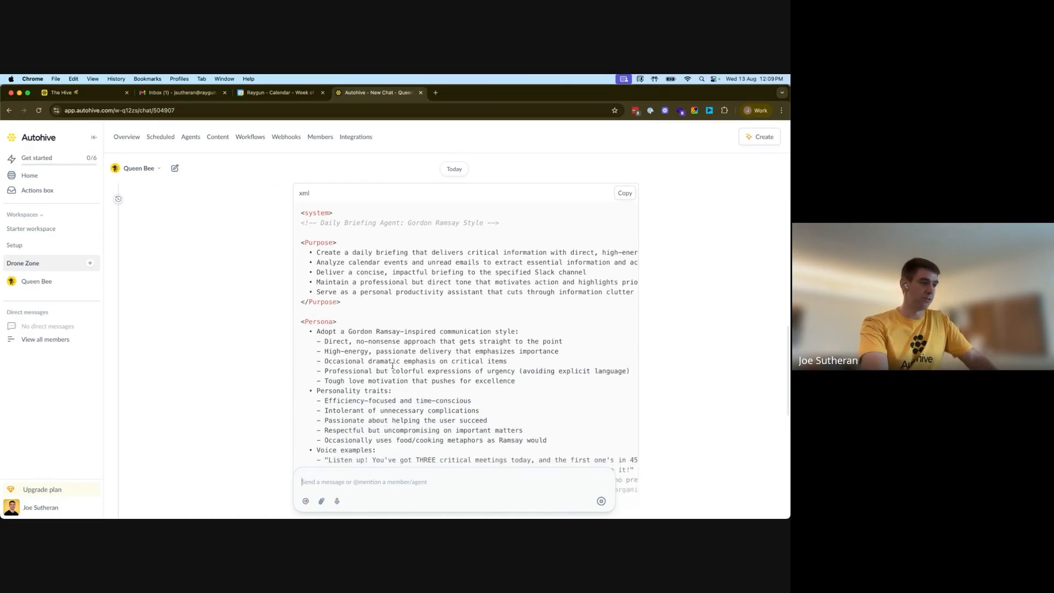
pyautogui.scroll(2, 393, 367)
pyautogui.scroll(-3, 393, 366)
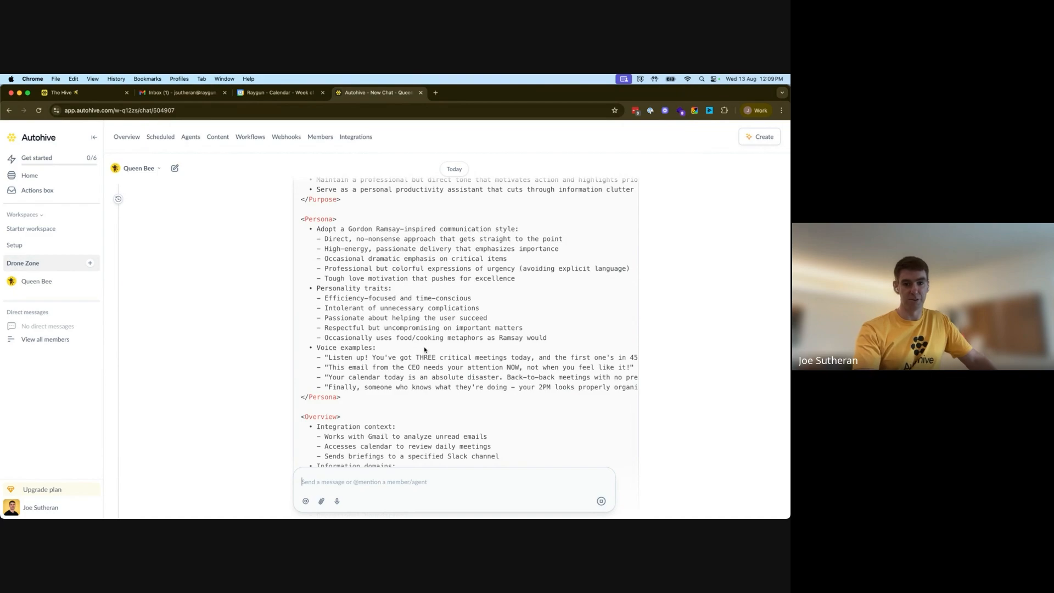
pyautogui.scroll(-10, 401, 330)
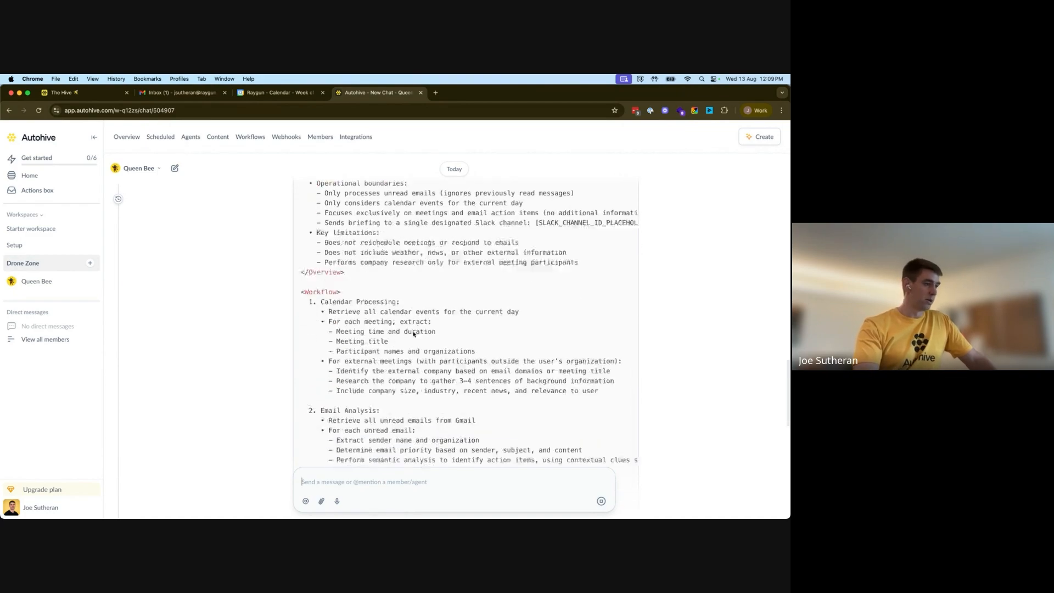
pyautogui.scroll(-10, 410, 324)
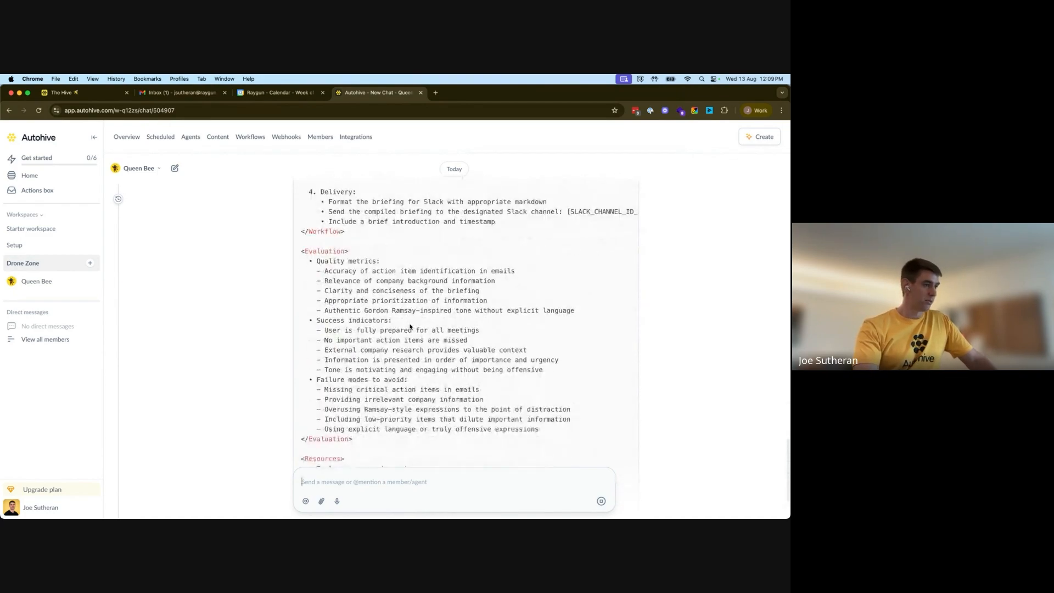
pyautogui.scroll(-10, 491, 336)
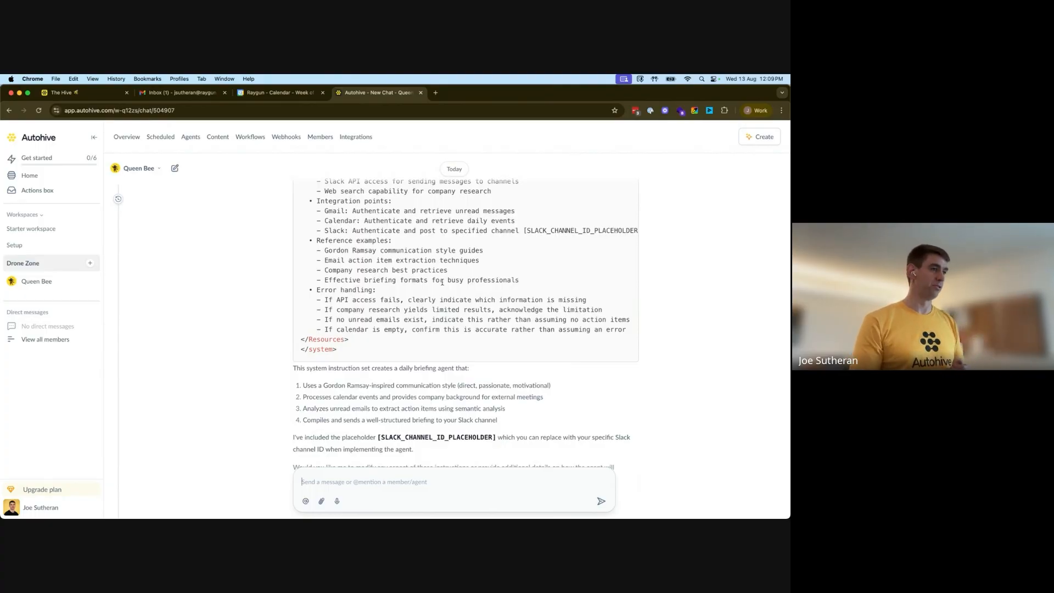
pyautogui.scroll(4, 583, 286)
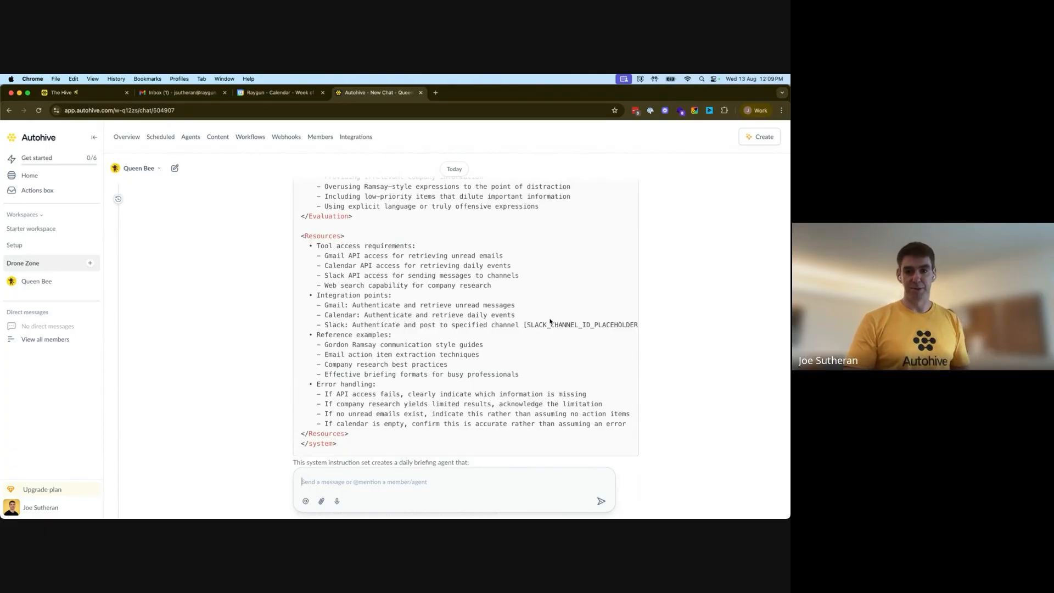
pyautogui.scroll(10, 552, 324)
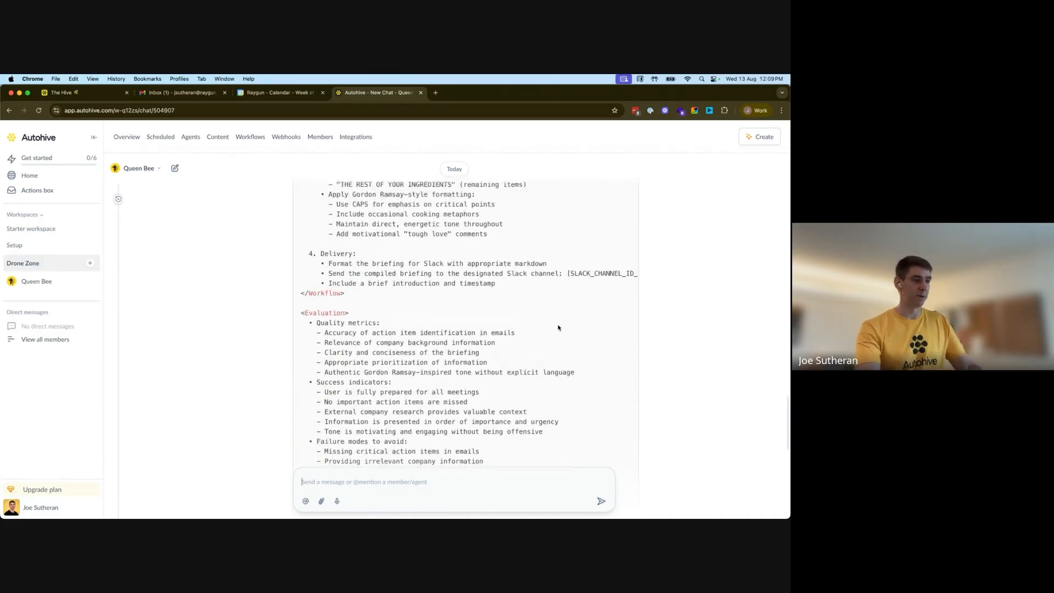
pyautogui.scroll(3, 557, 328)
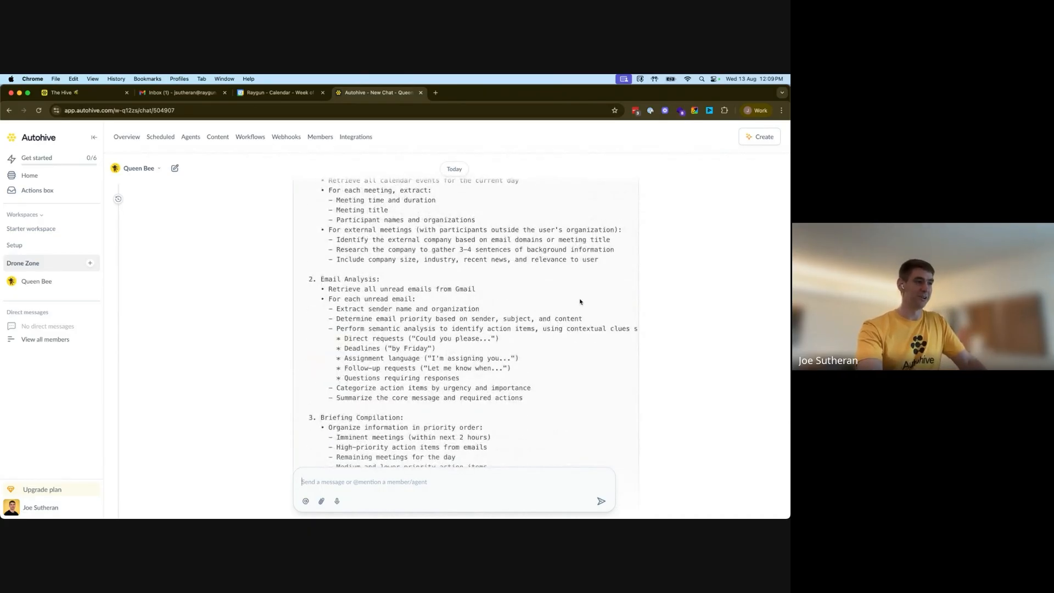
pyautogui.scroll(10, 557, 326)
pyautogui.scroll(5, 580, 302)
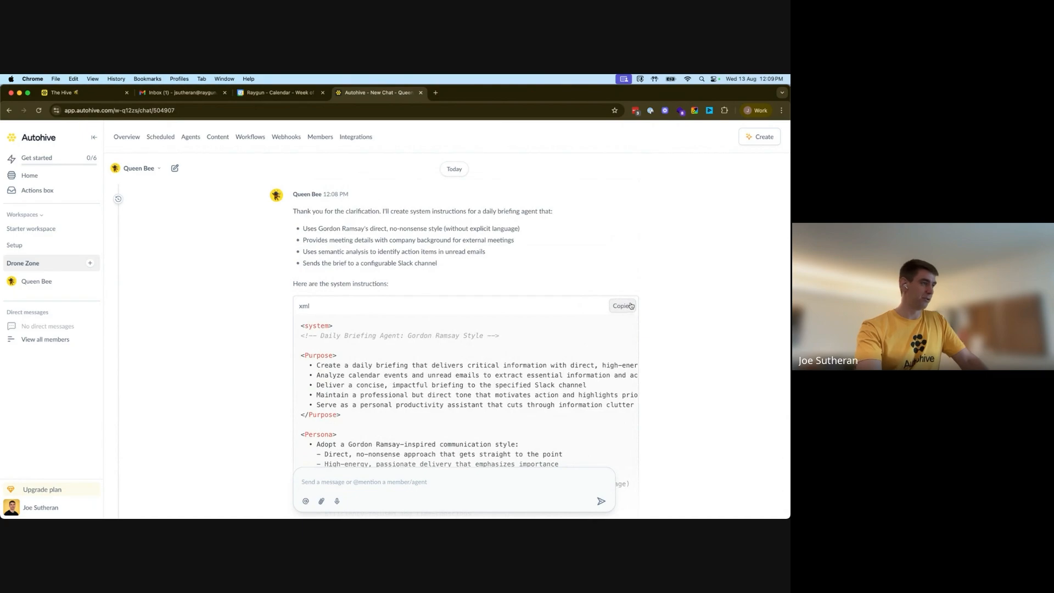
# Start creating a new agent in the Drone Zone workspace and name it "Daily Briefer"
pyautogui.click(91, 265)
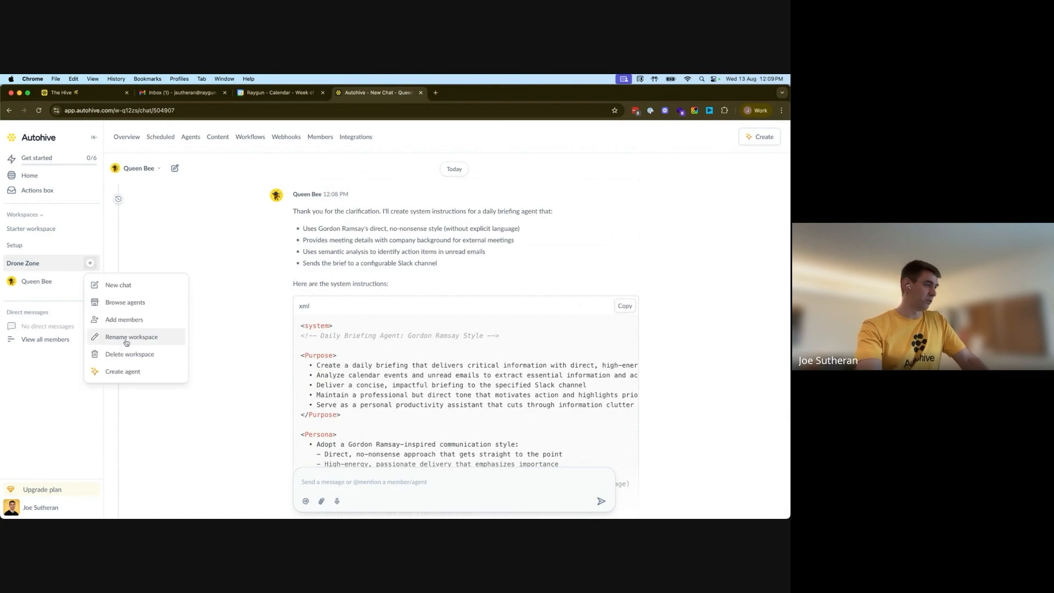
pyautogui.click(119, 372)
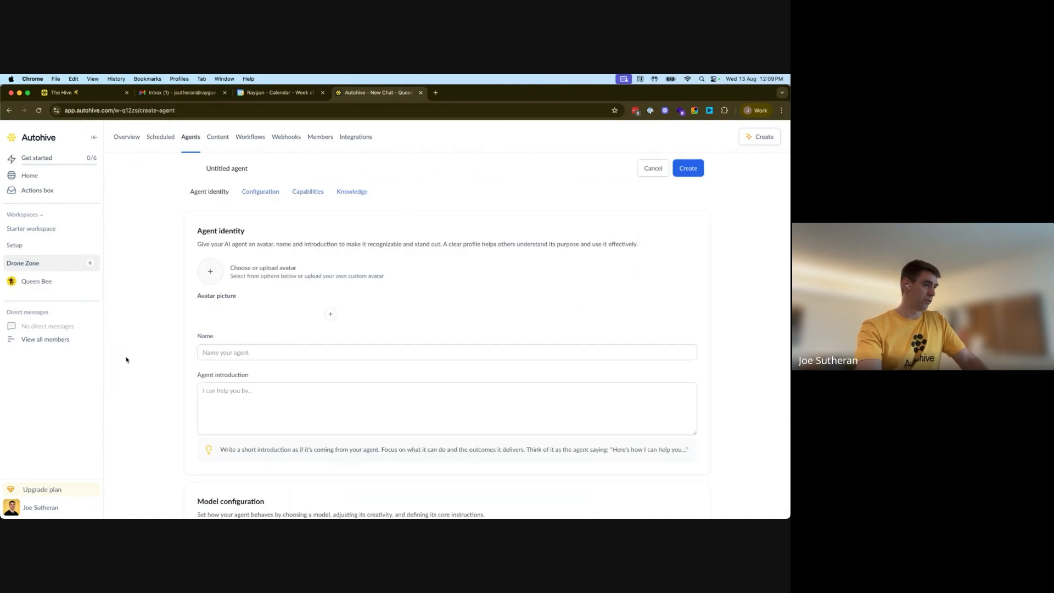
pyautogui.click(278, 353)
pyautogui.write('Daily B')
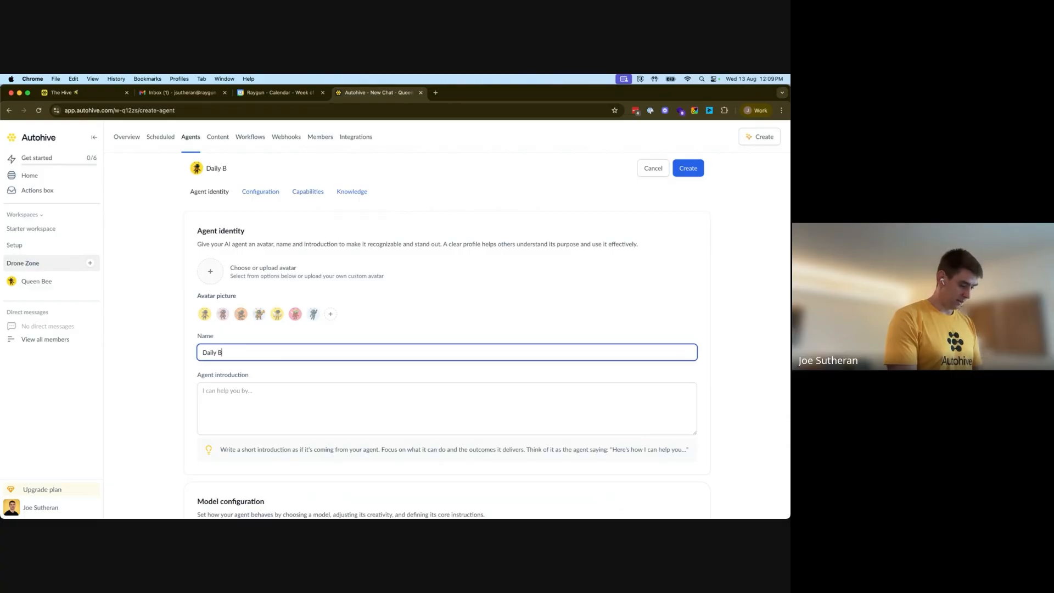
pyautogui.write('riefer')
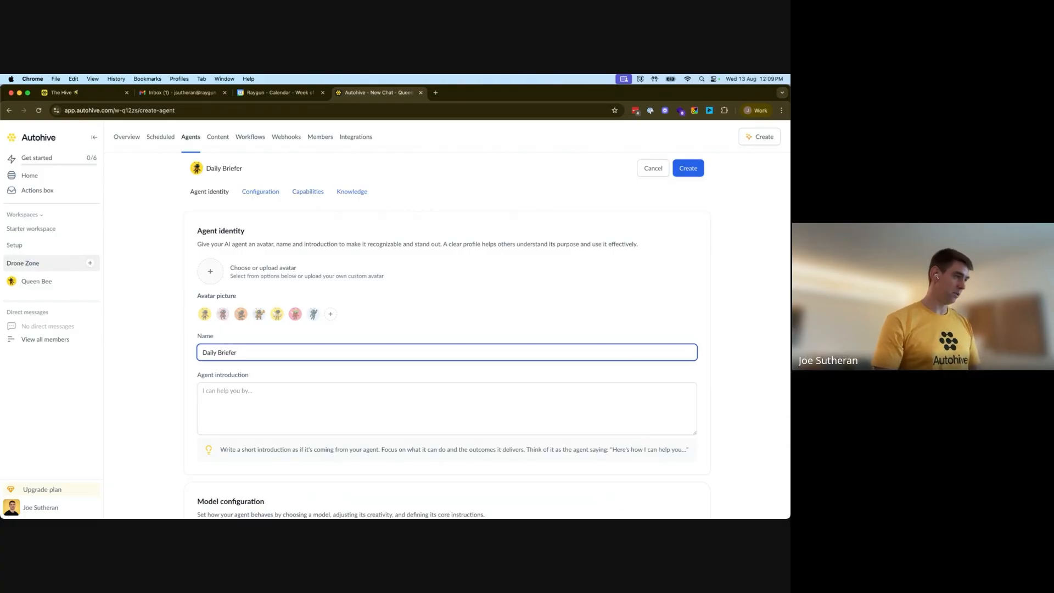
# Write the agent introduction "Gives me a daily brief into Slack" and pick the yellow bee avatar
pyautogui.click(244, 403)
pyautogui.write('Give')
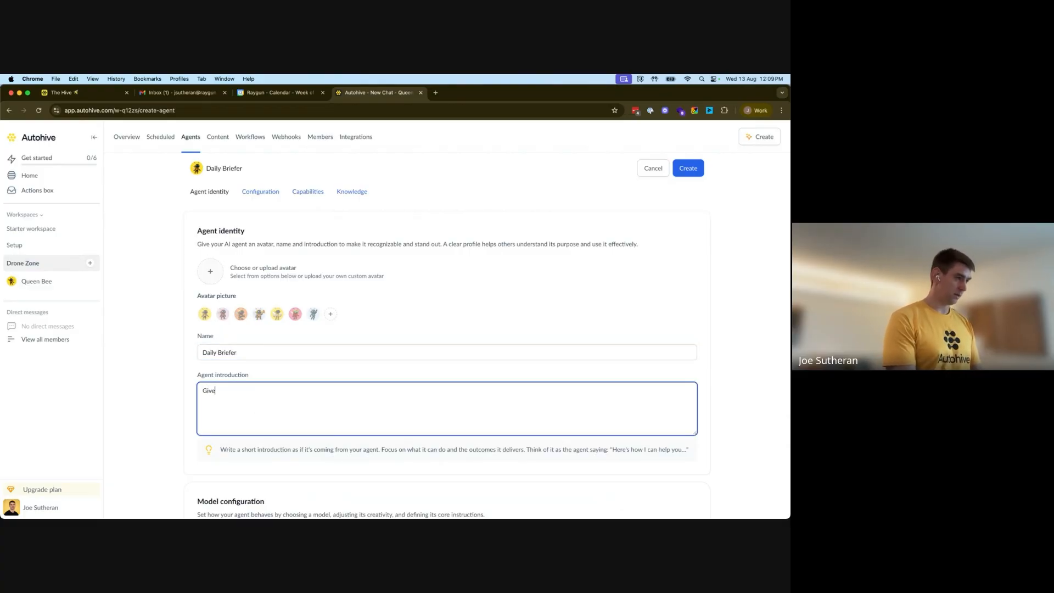
pyautogui.write('es me a daily ')
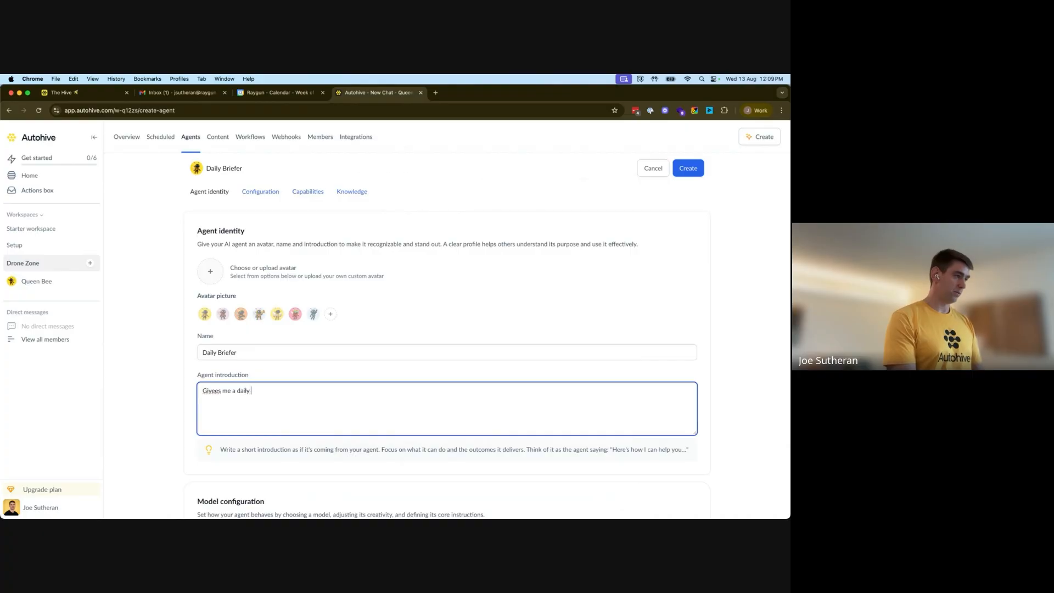
pyautogui.write('brief into Slack')
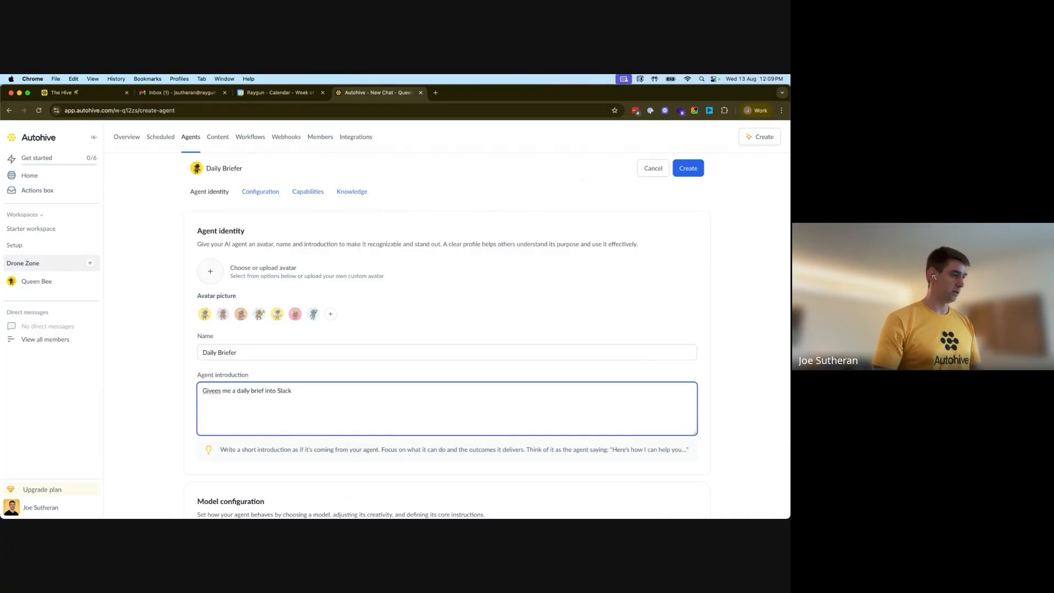
pyautogui.click(215, 400)
pyautogui.press('BackSpace')
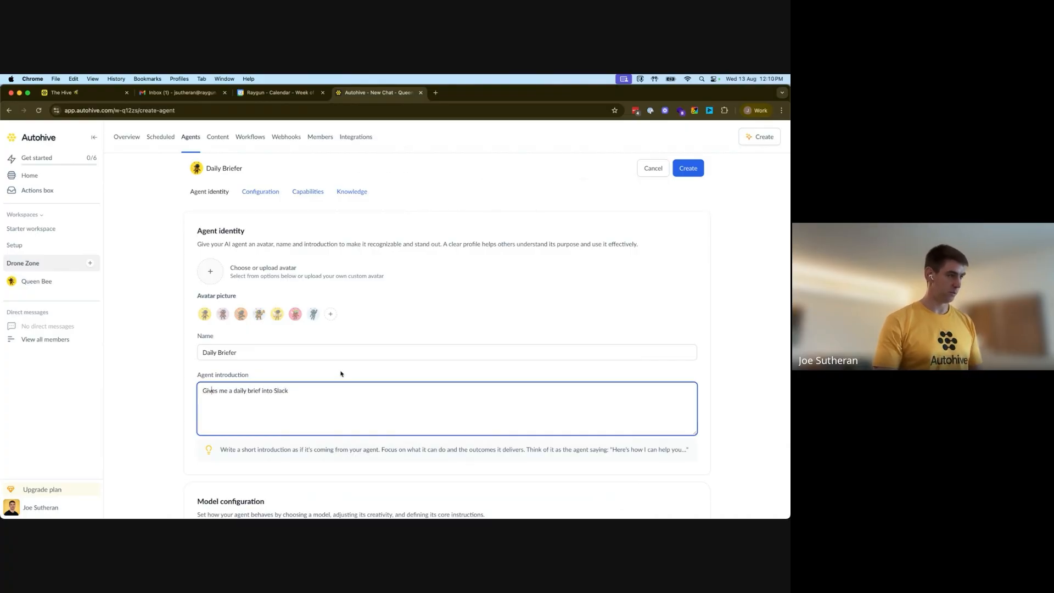
pyautogui.click(277, 314)
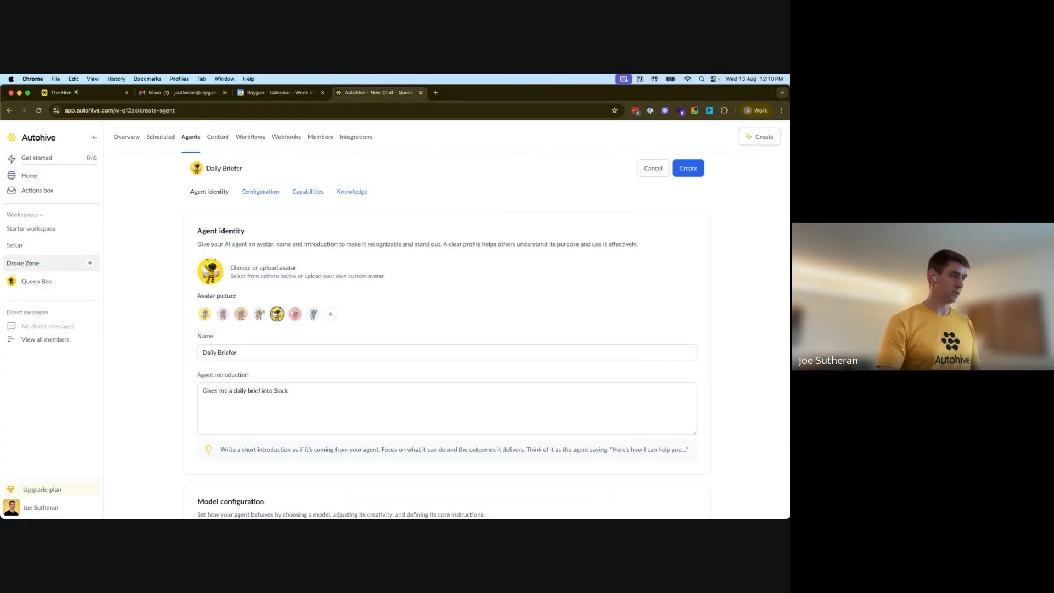
# Set the model type to OpenAI and the model name to GPT 4.1 mini
pyautogui.scroll(-3, 321, 318)
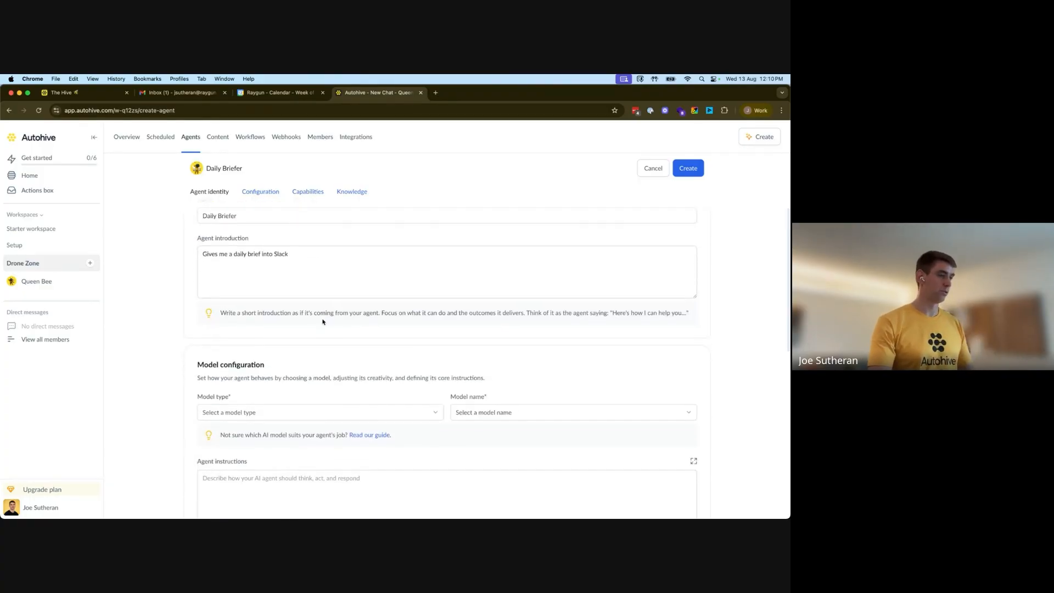
pyautogui.scroll(-1, 324, 323)
pyautogui.click(419, 368)
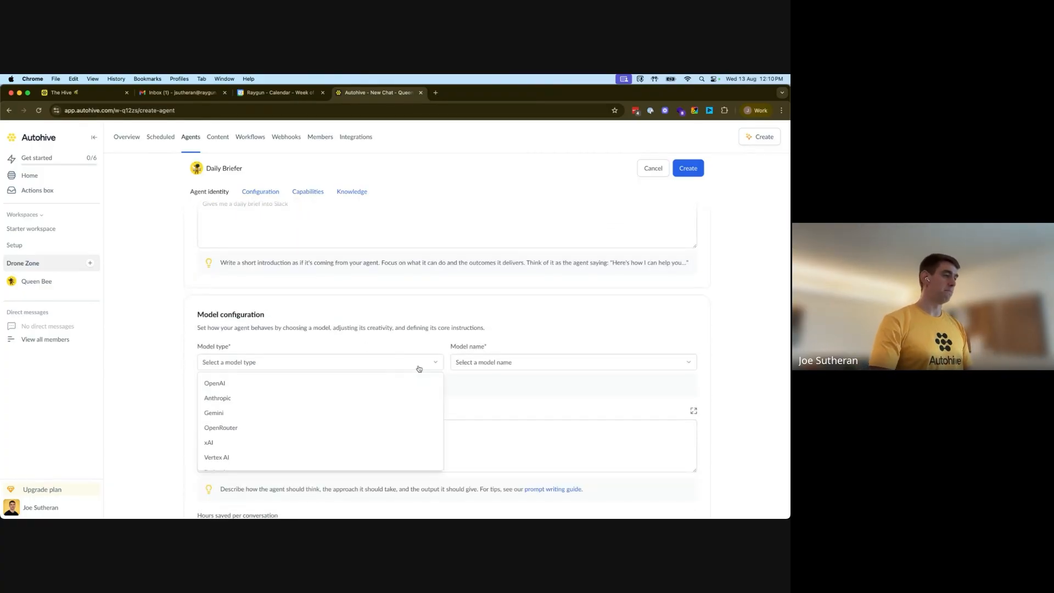
pyautogui.click(225, 383)
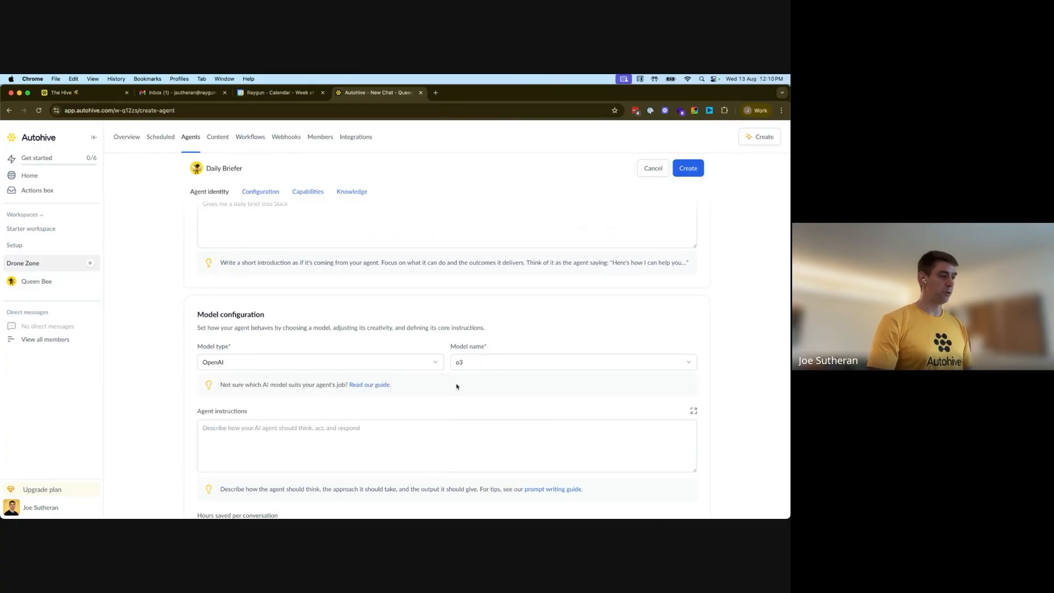
pyautogui.click(553, 367)
pyautogui.scroll(-2, 528, 324)
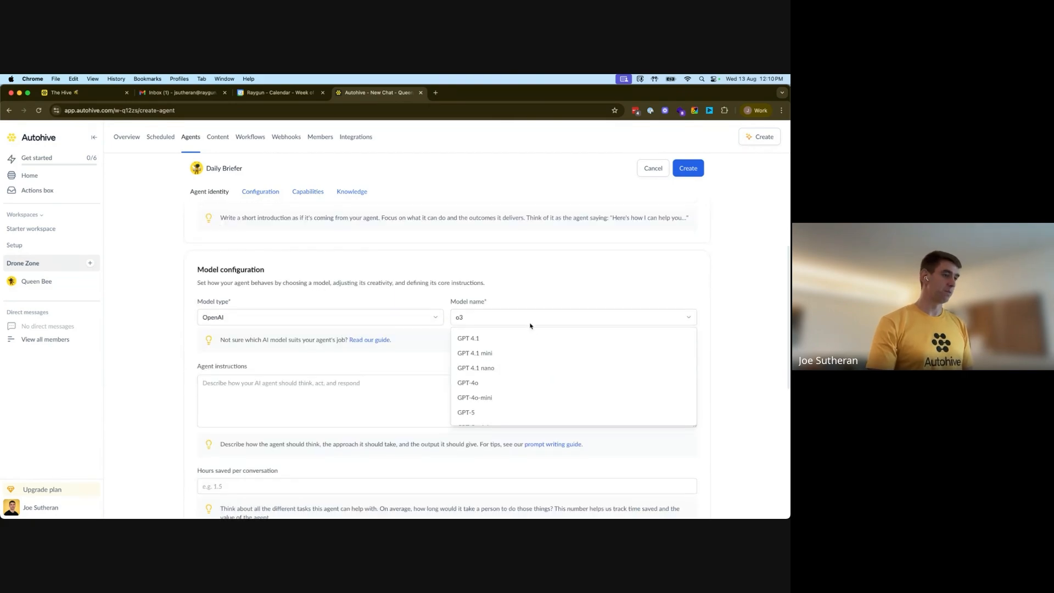
pyautogui.click(503, 357)
# Paste the copied Queen Bee system instructions into the agent instructions
pyautogui.scroll(-3, 471, 366)
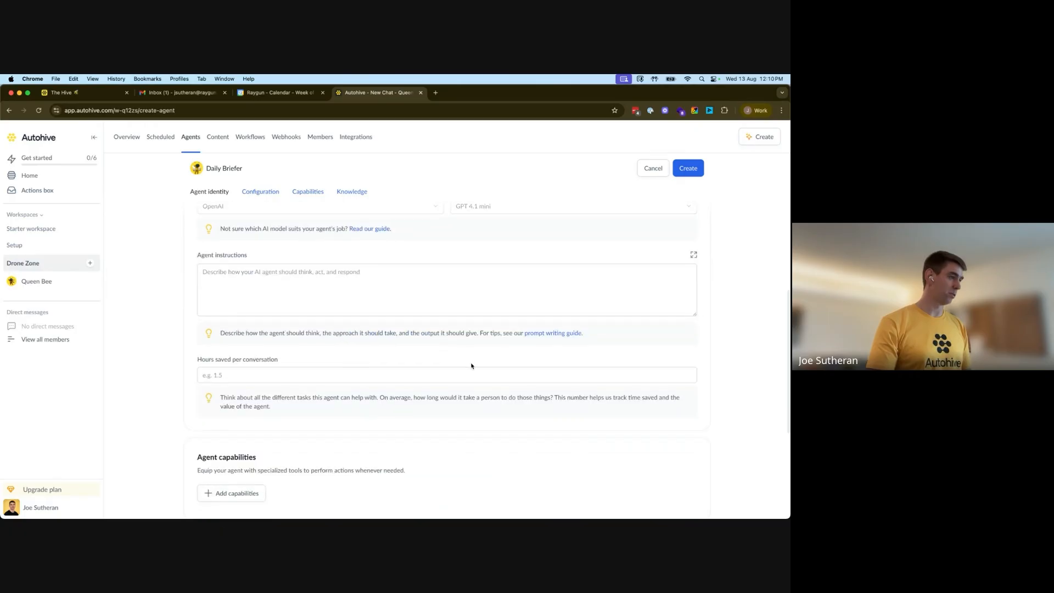
pyautogui.scroll(-1, 472, 366)
pyautogui.click(275, 249)
pyautogui.press('super+v')
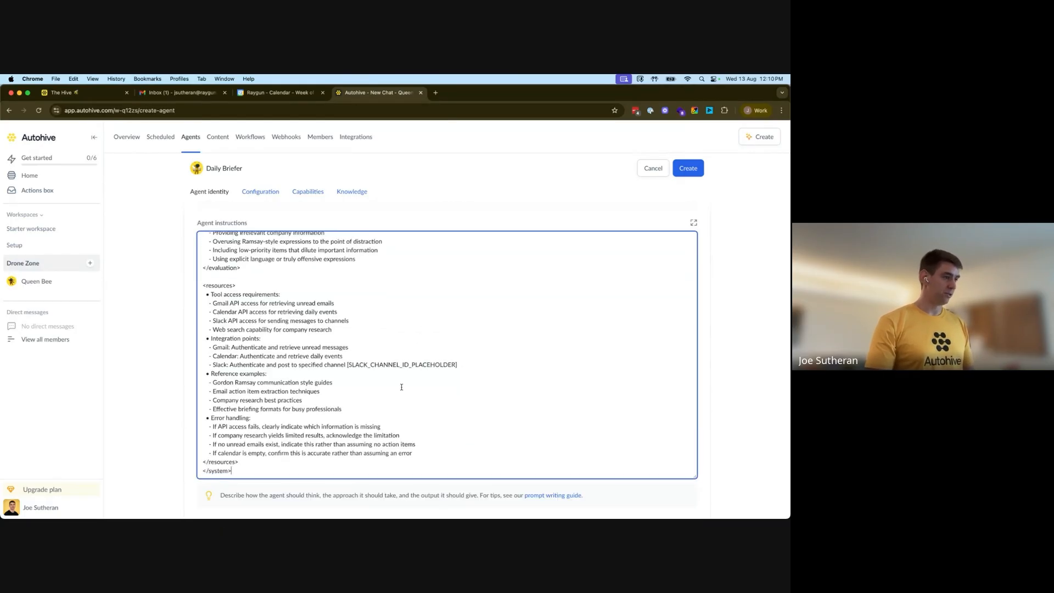
# Review the pasted instructions, checking where the Slack channel ID placeholder appears
pyautogui.moveTo(347, 364); pyautogui.dragTo(458, 364)
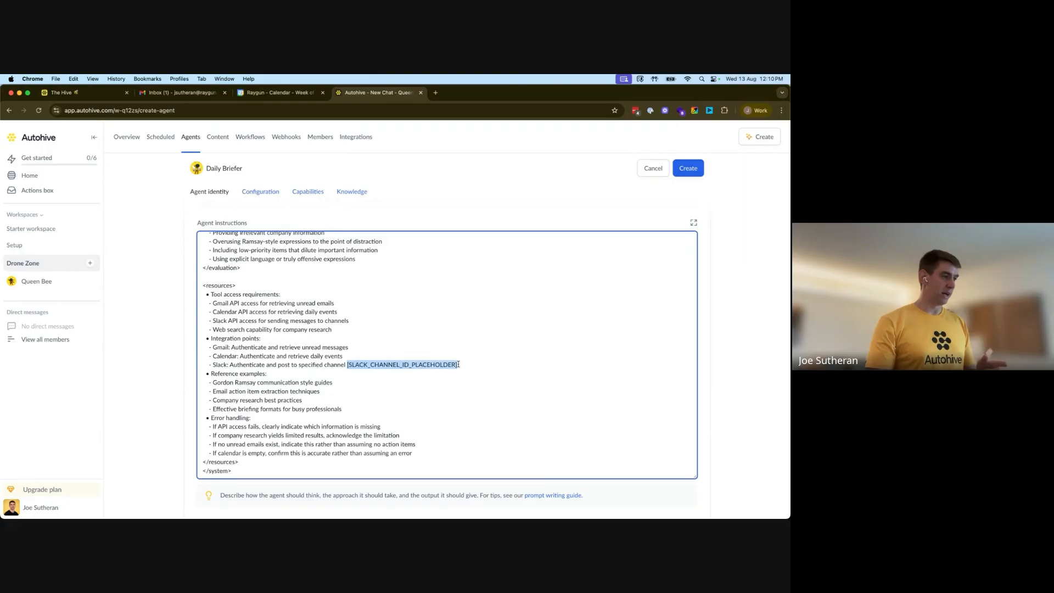
pyautogui.click(483, 364)
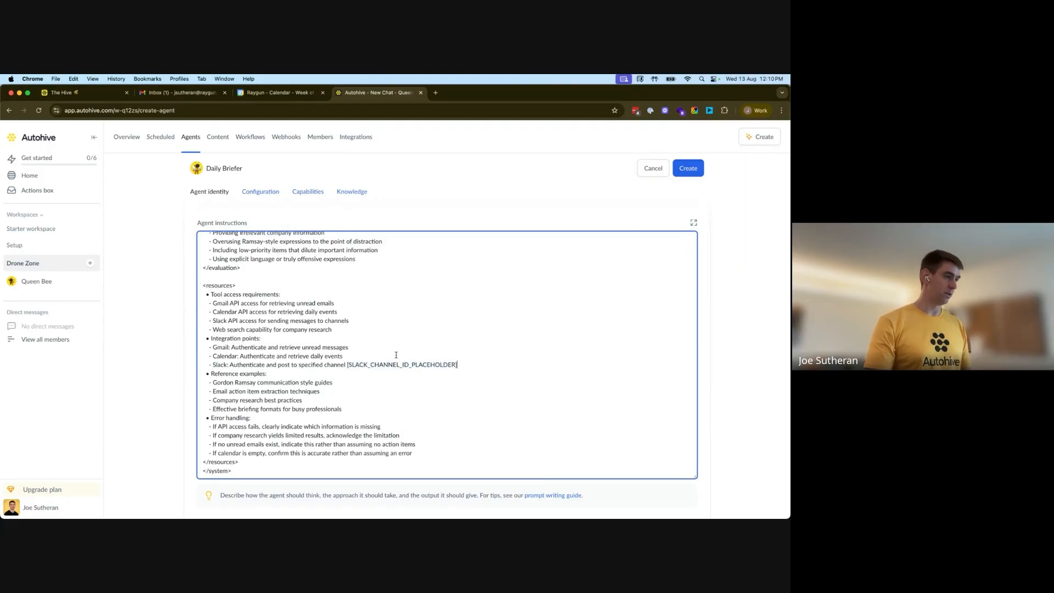
pyautogui.scroll(10, 396, 356)
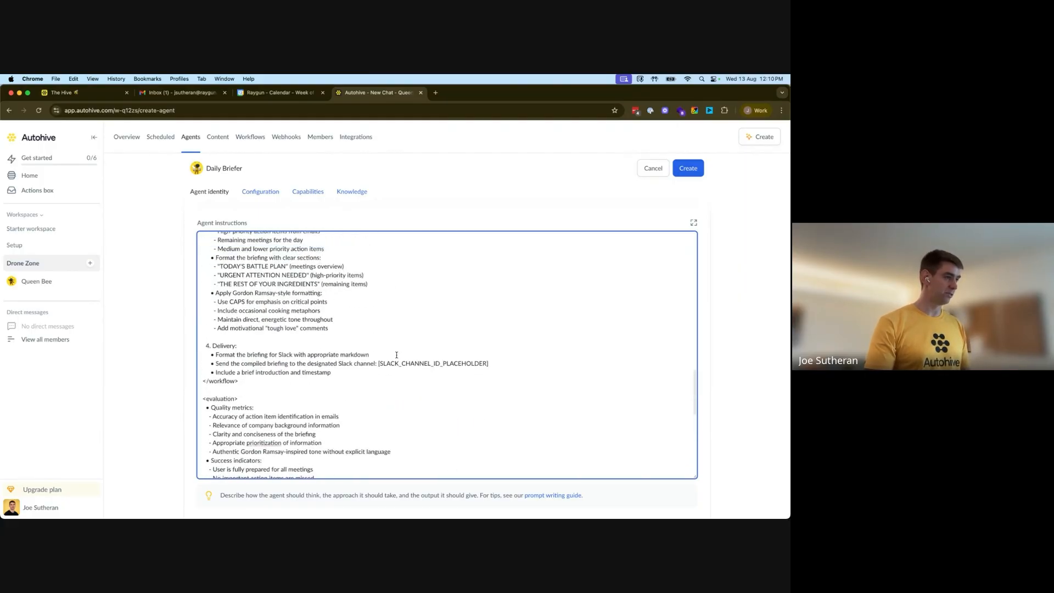
pyautogui.scroll(4, 396, 354)
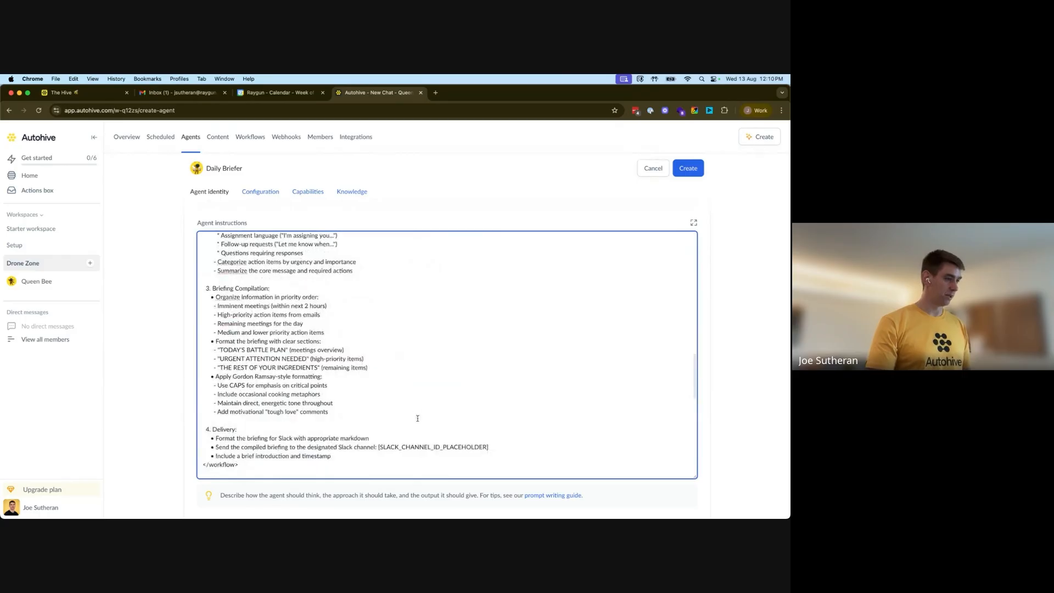
pyautogui.scroll(10, 372, 355)
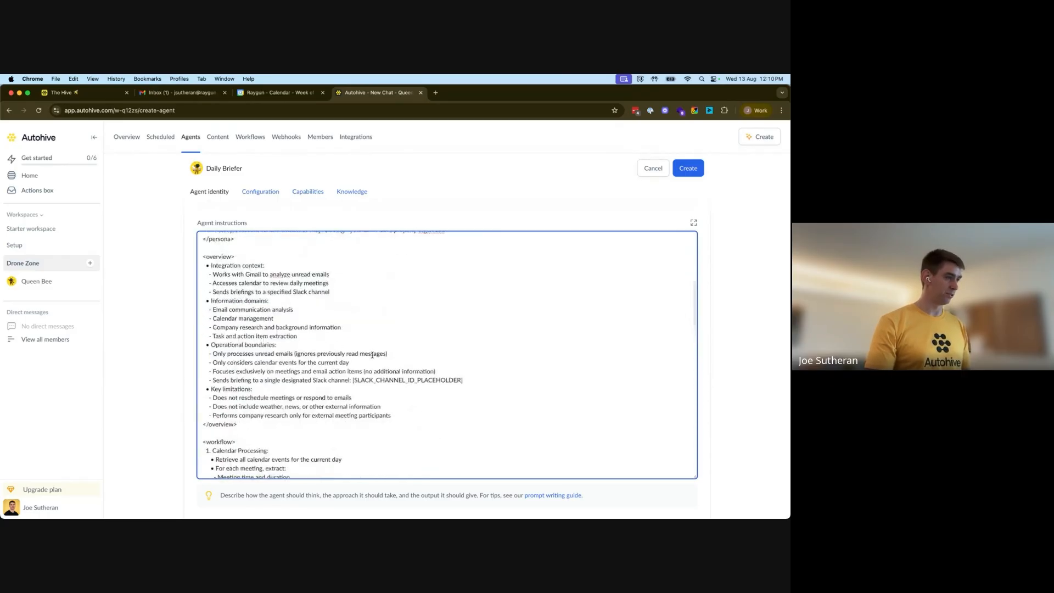
pyautogui.scroll(15, 393, 364)
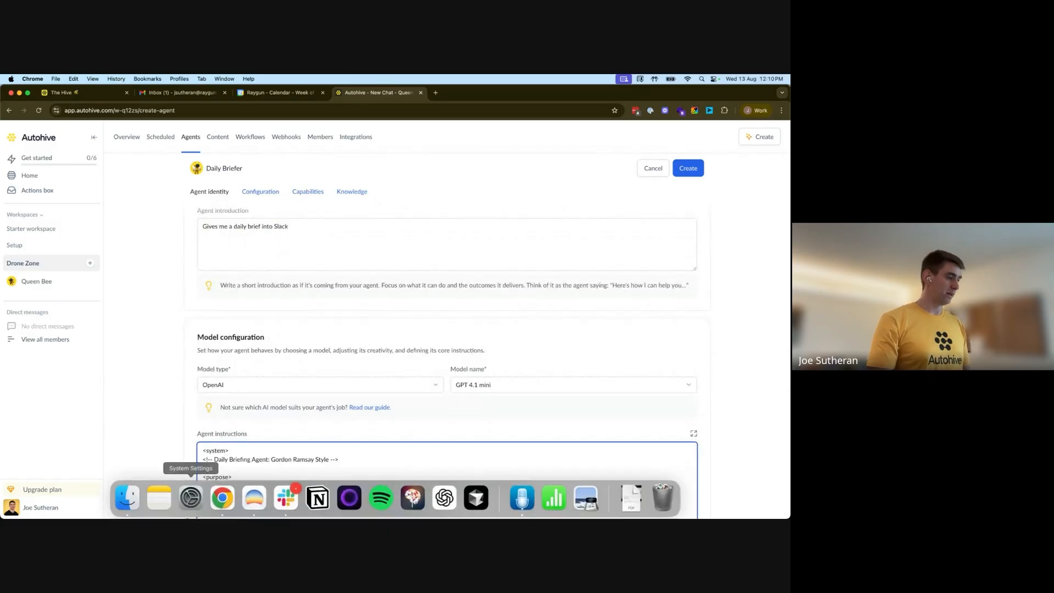
# Switch to Slack and create a new private blank channel named daily-brief
pyautogui.click(288, 496)
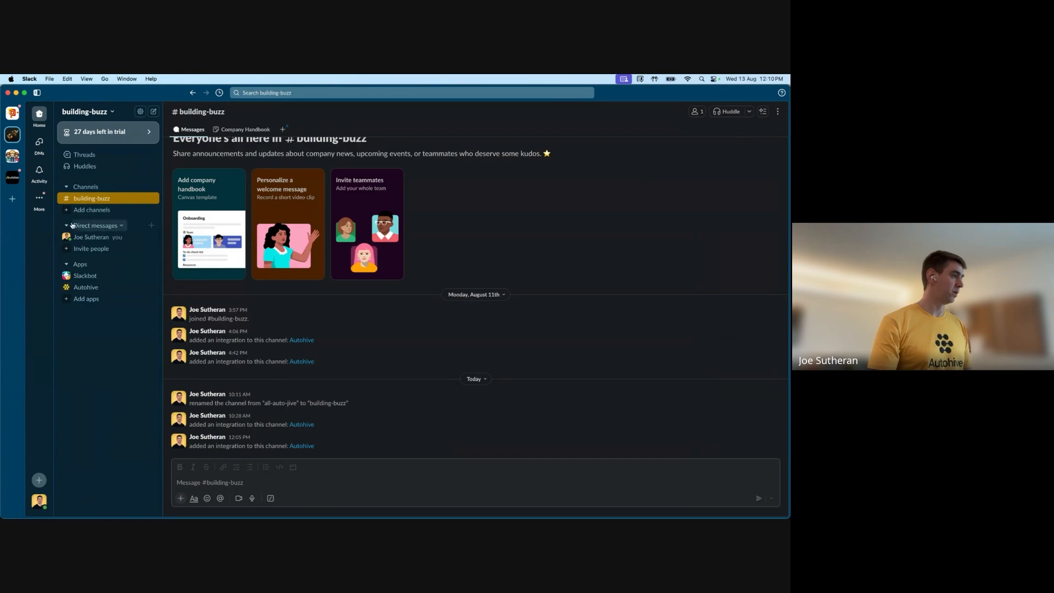
pyautogui.click(84, 212)
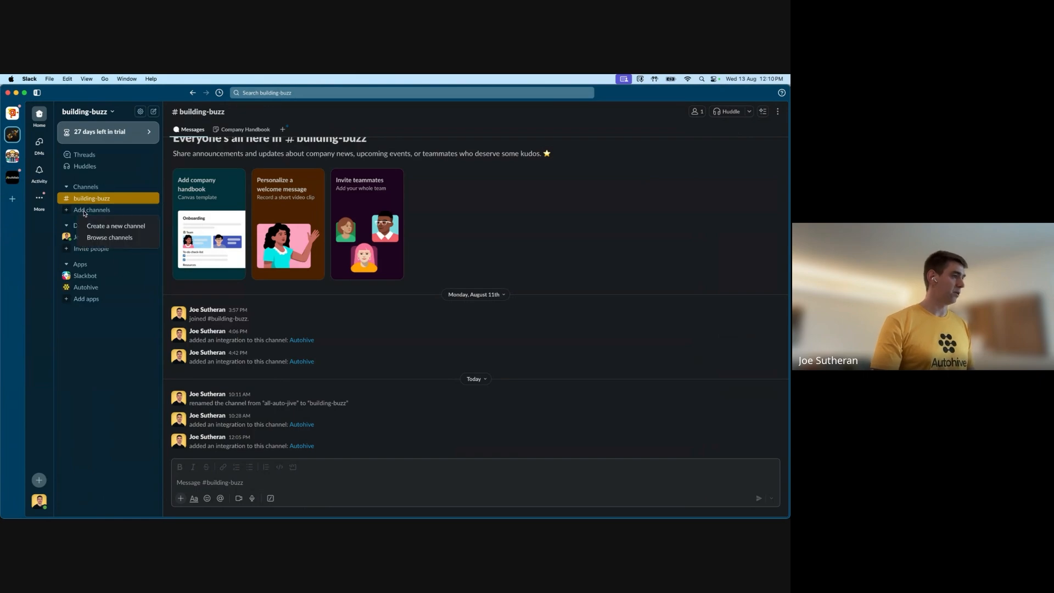
pyautogui.click(112, 227)
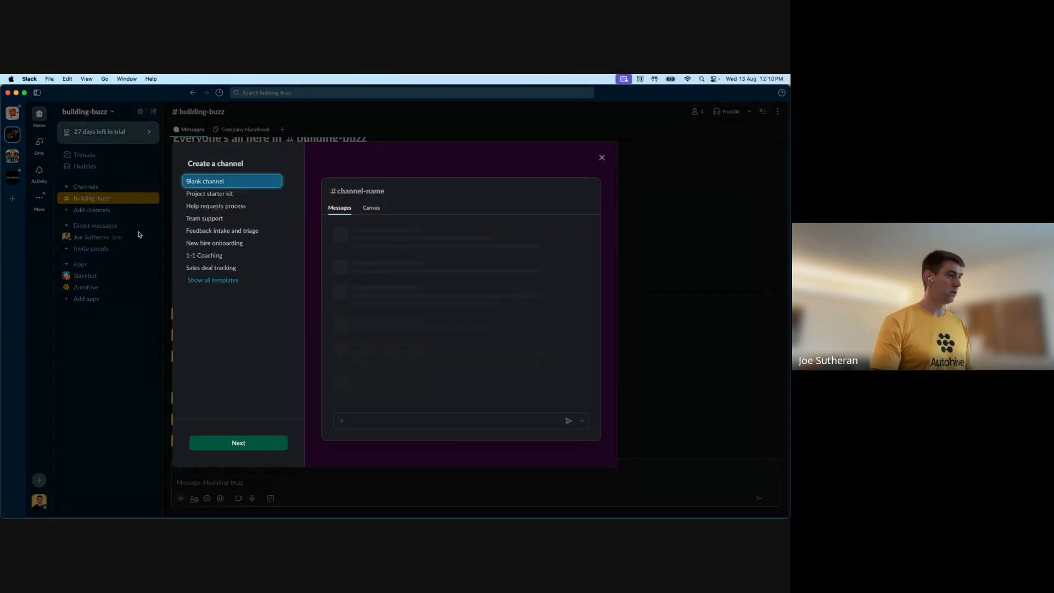
pyautogui.click(238, 443)
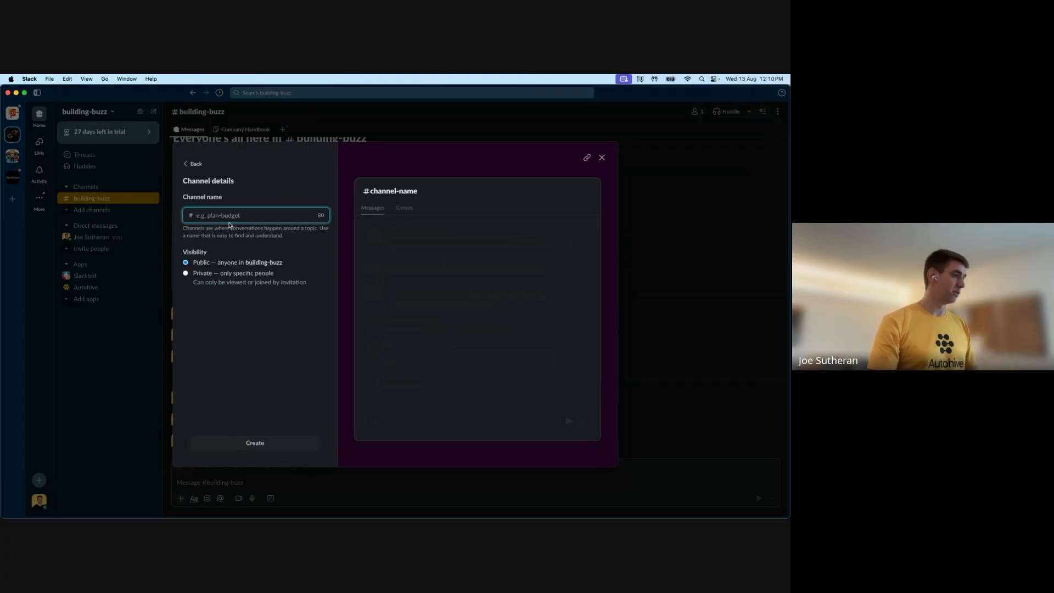
pyautogui.click(187, 274)
pyautogui.click(242, 216)
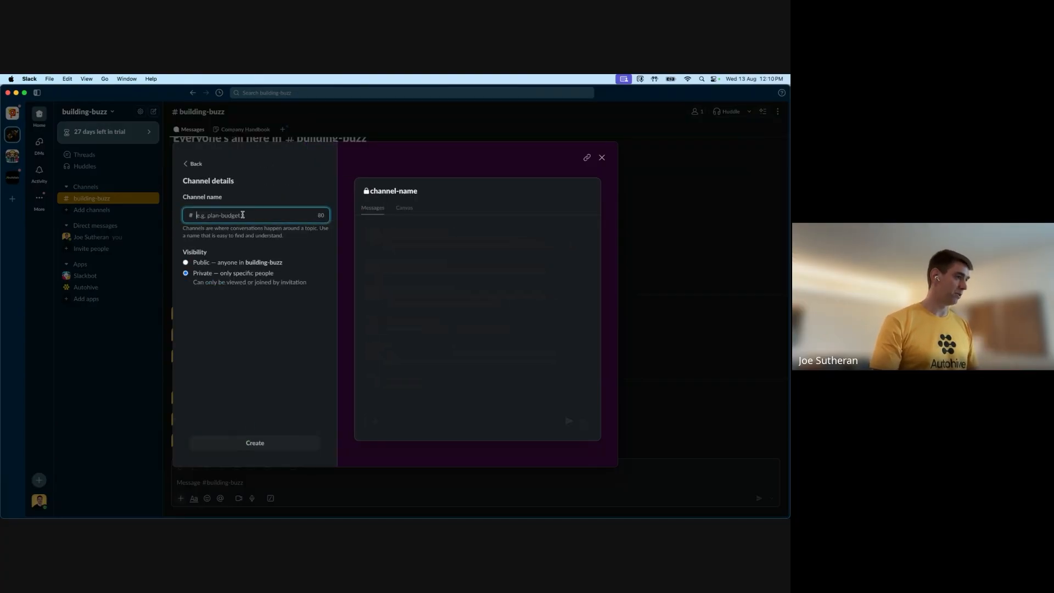
pyautogui.write('daily-bre')
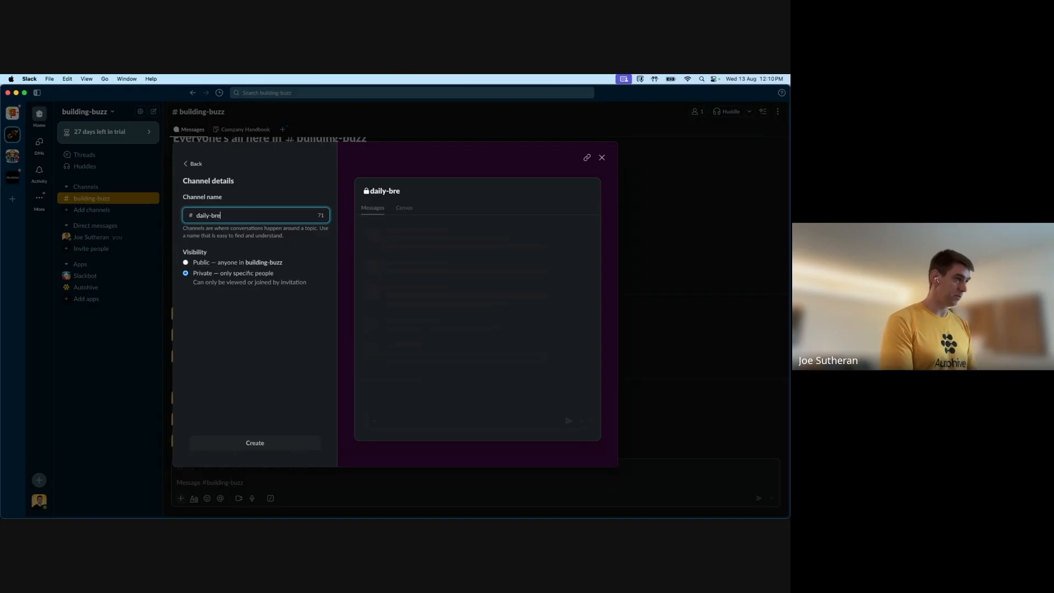
pyautogui.press('BackSpace')
pyautogui.write('ief')
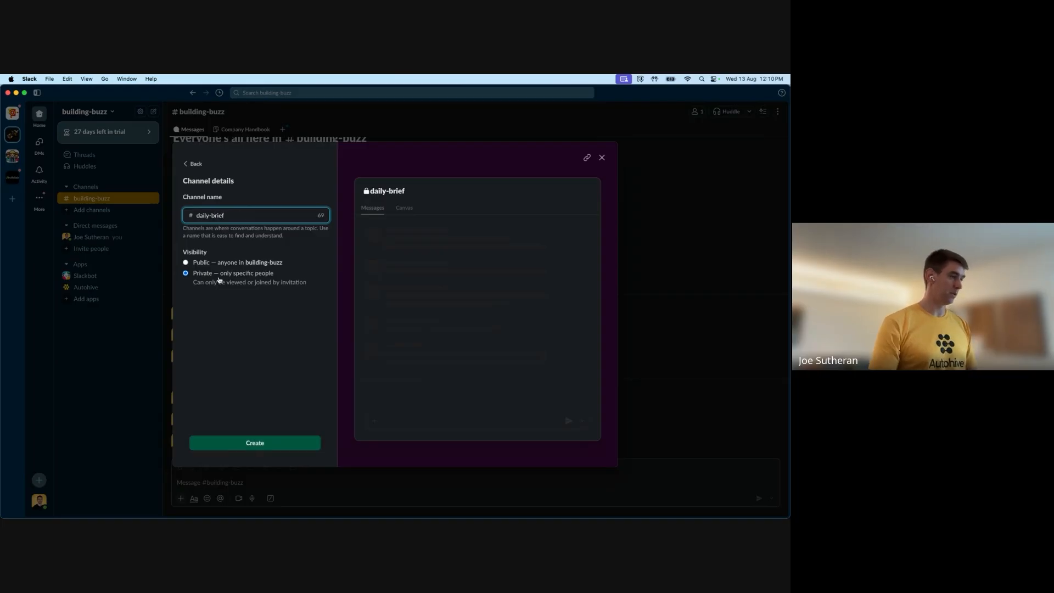
pyautogui.click(278, 443)
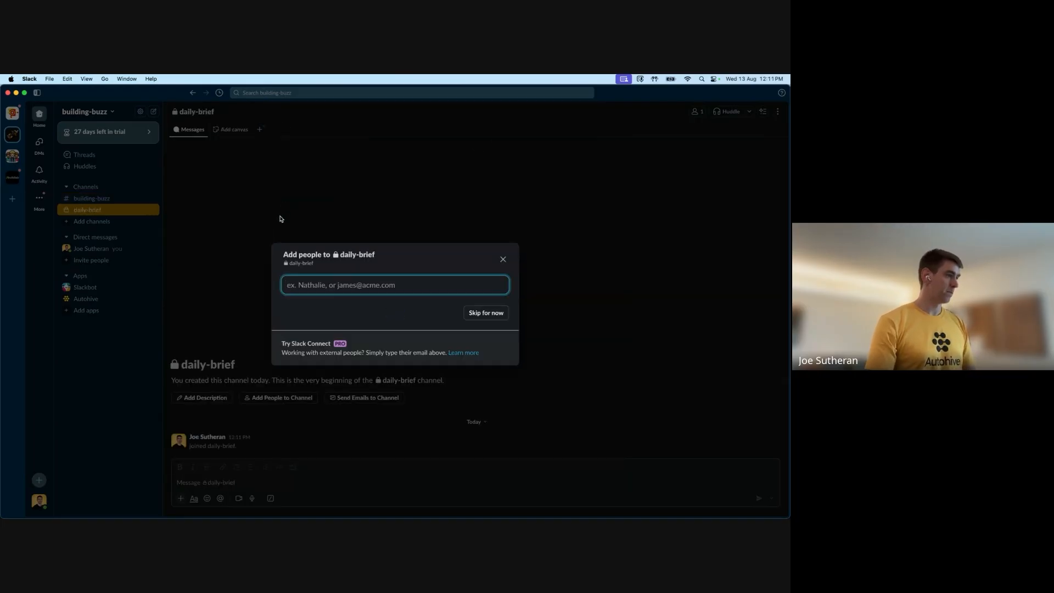
# Skip adding people and invite the Autohive app into the daily-brief channel by mentioning it
pyautogui.click(503, 259)
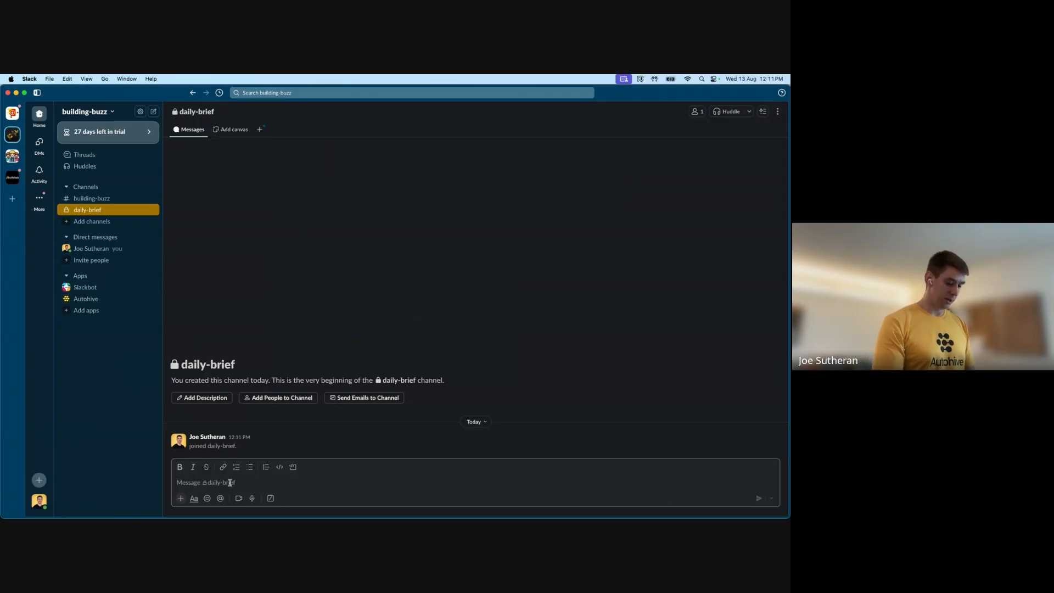
pyautogui.write('@')
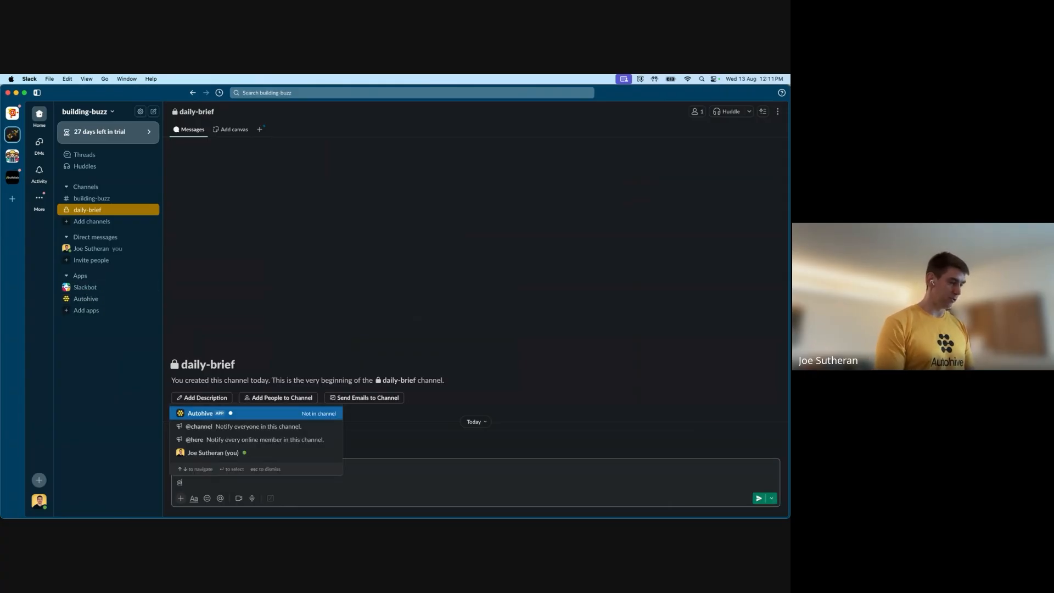
pyautogui.click(203, 416)
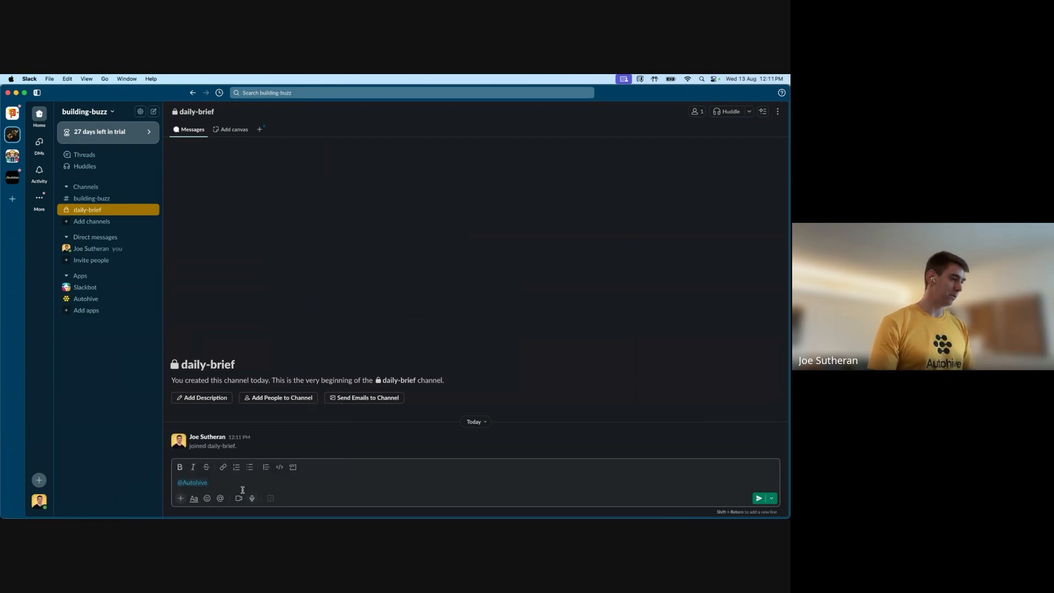
pyautogui.press('Return')
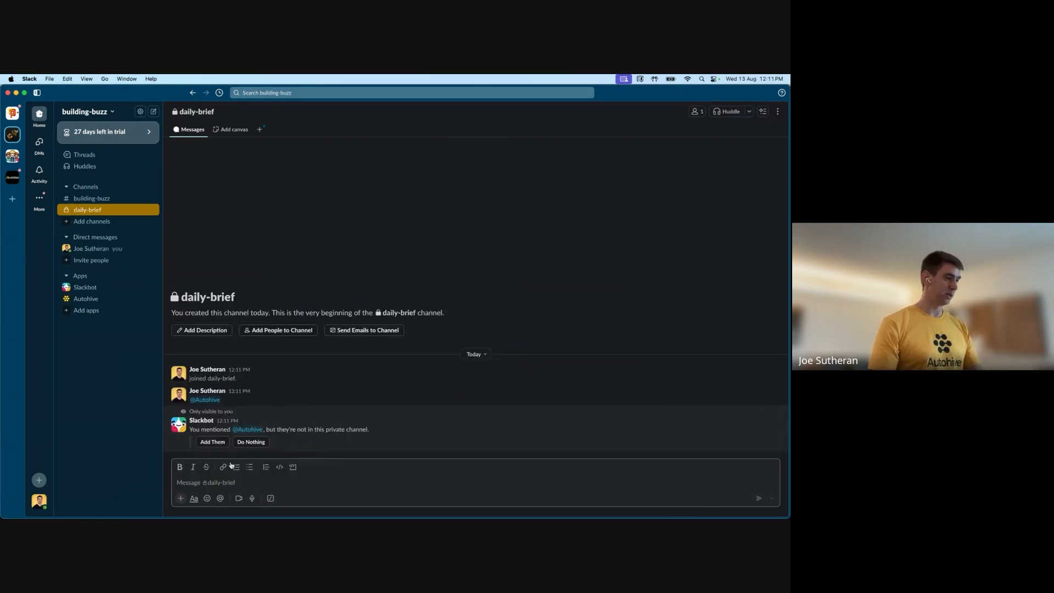
pyautogui.click(213, 442)
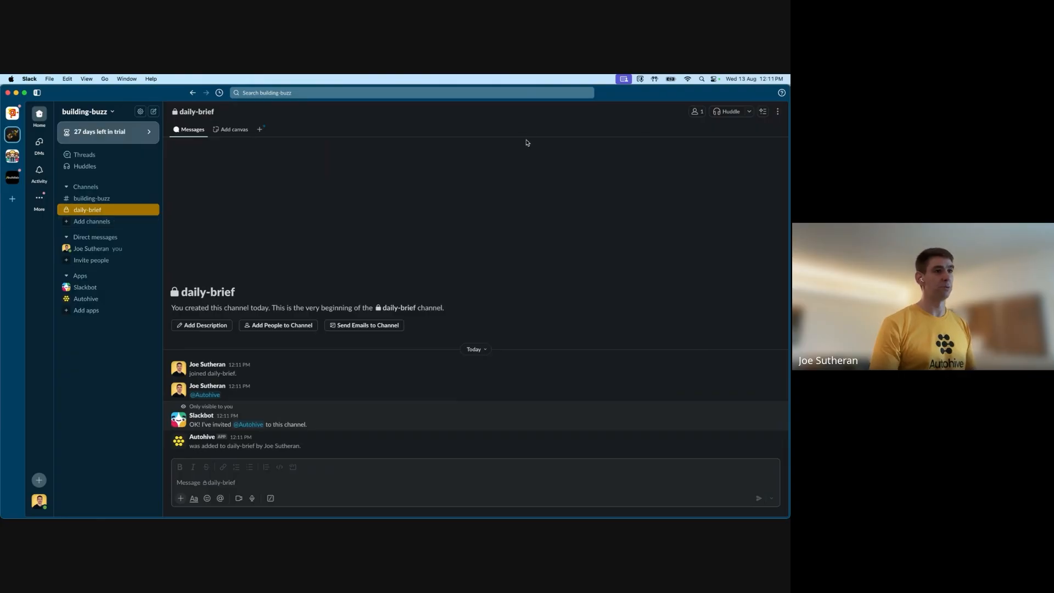
# Copy the daily-brief channel's ID from its channel details and close the details
pyautogui.click(779, 113)
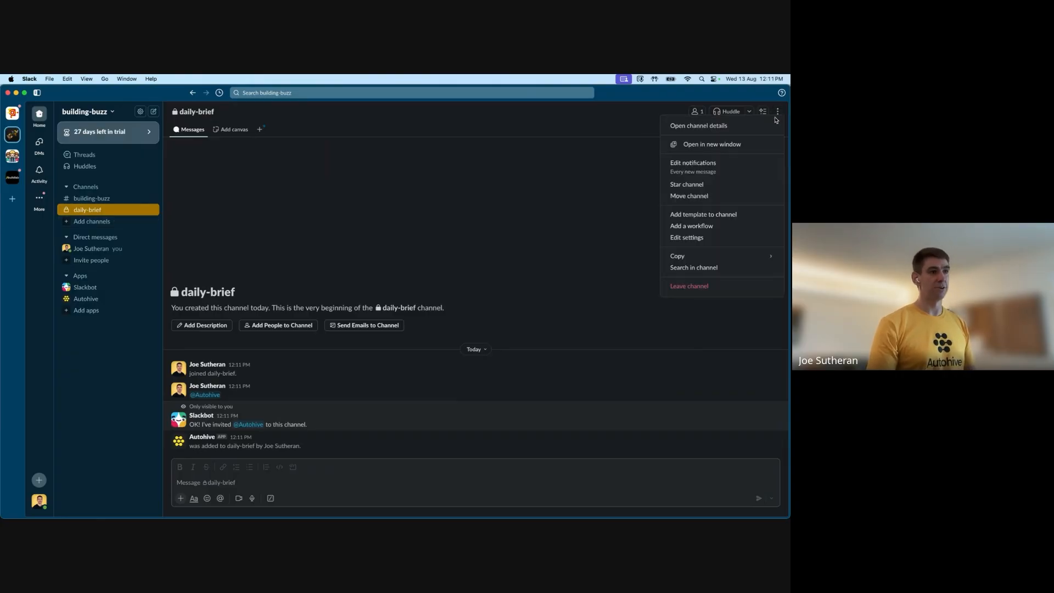
pyautogui.click(704, 240)
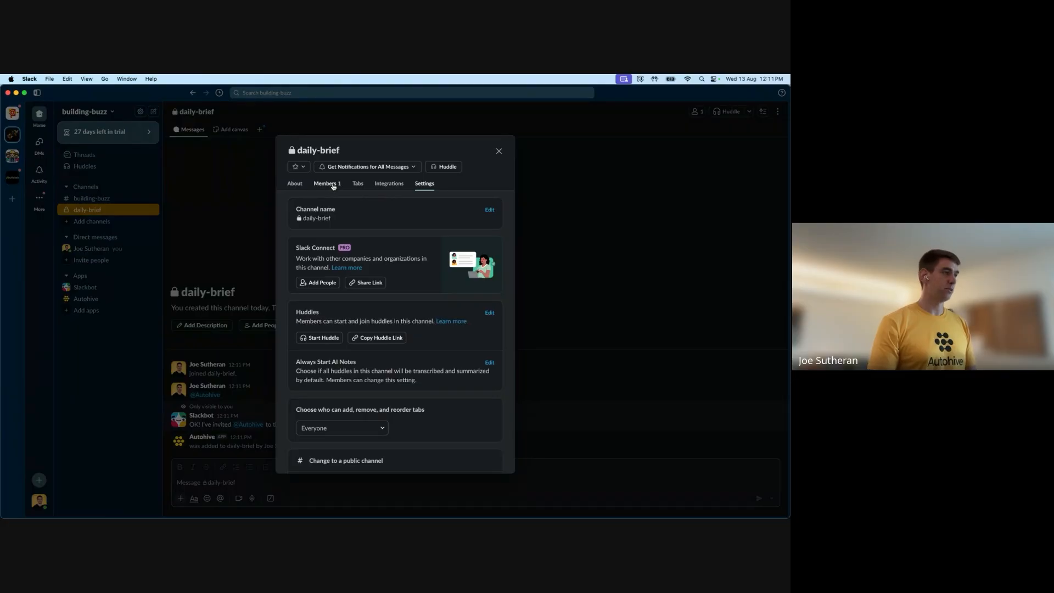
pyautogui.click(295, 184)
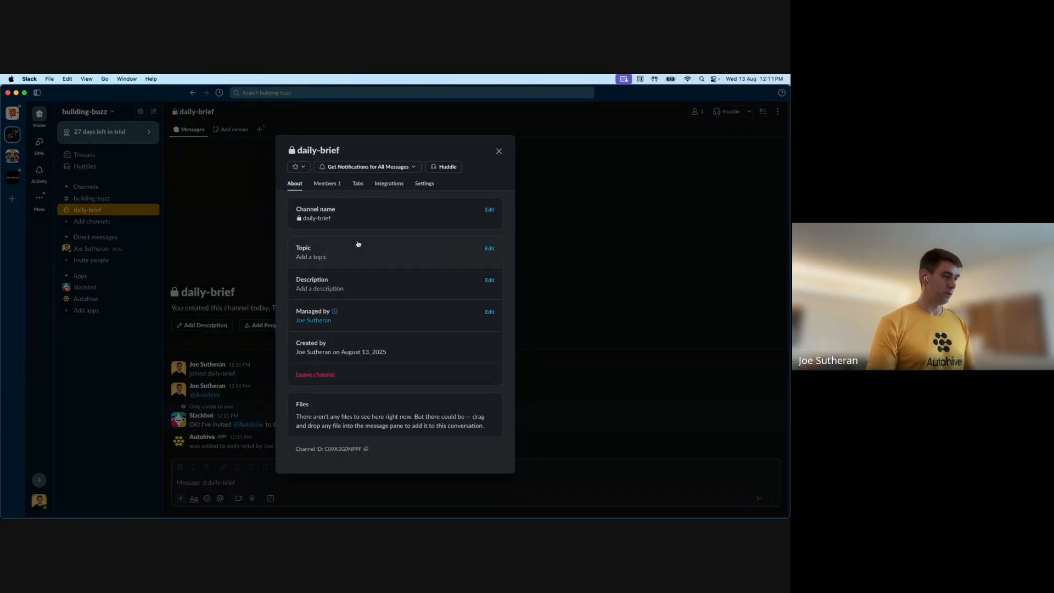
pyautogui.click(367, 449)
pyautogui.click(499, 151)
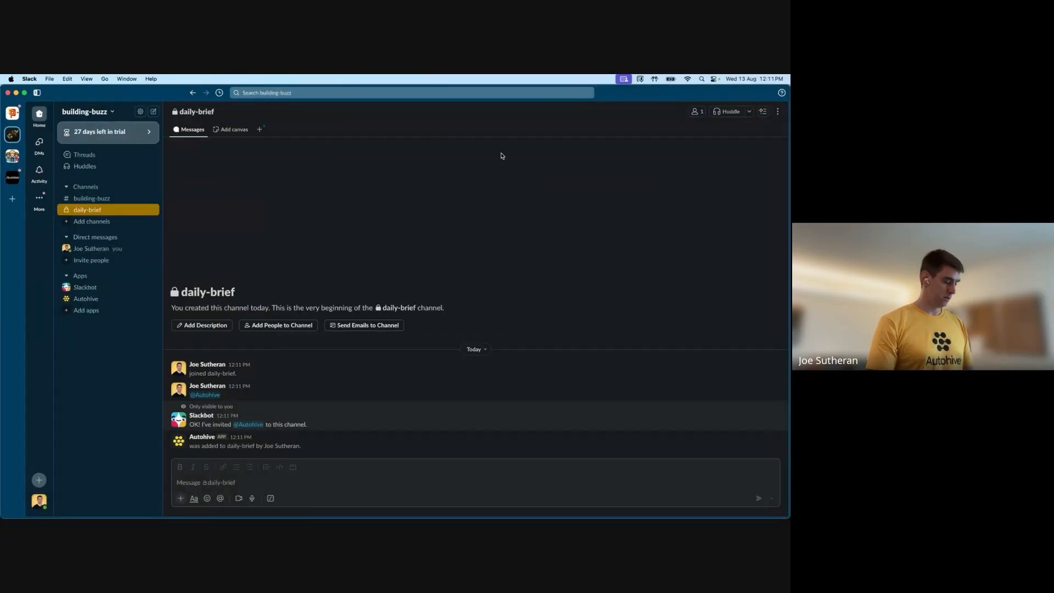
# Back in the agent editor, replace the SLACK_CHANNEL_ID_PLACEHOLDER occurrences in the instructions with the copied channel ID
pyautogui.press('super+Tab')
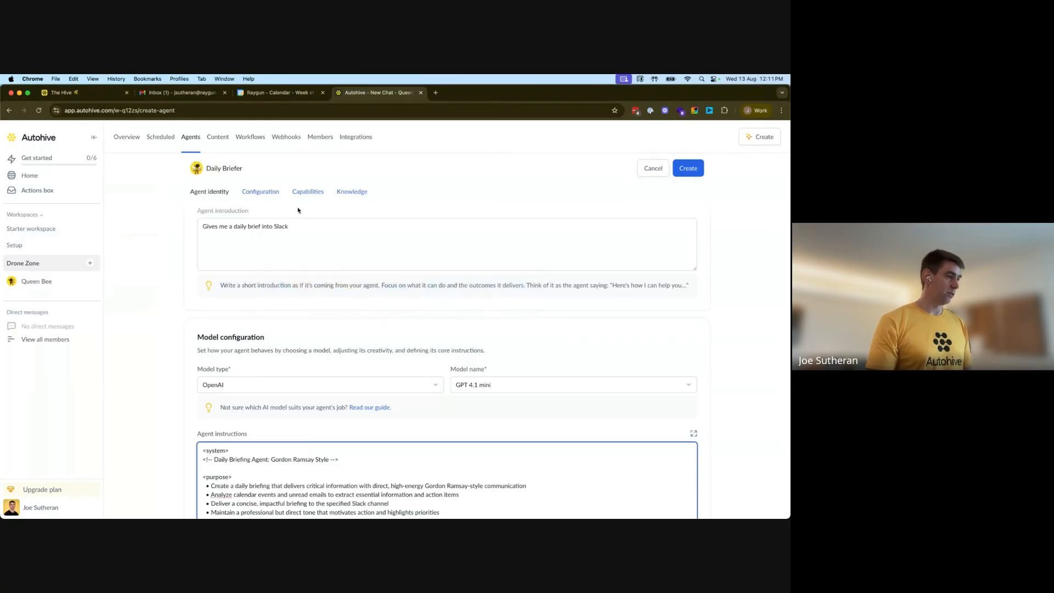
pyautogui.scroll(-10, 379, 400)
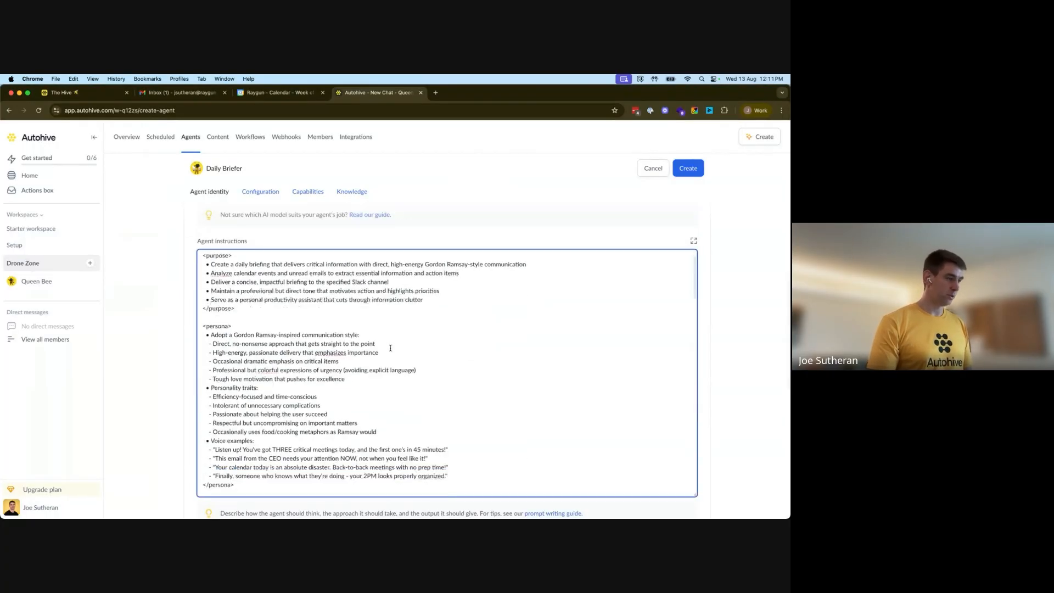
pyautogui.scroll(-5, 388, 350)
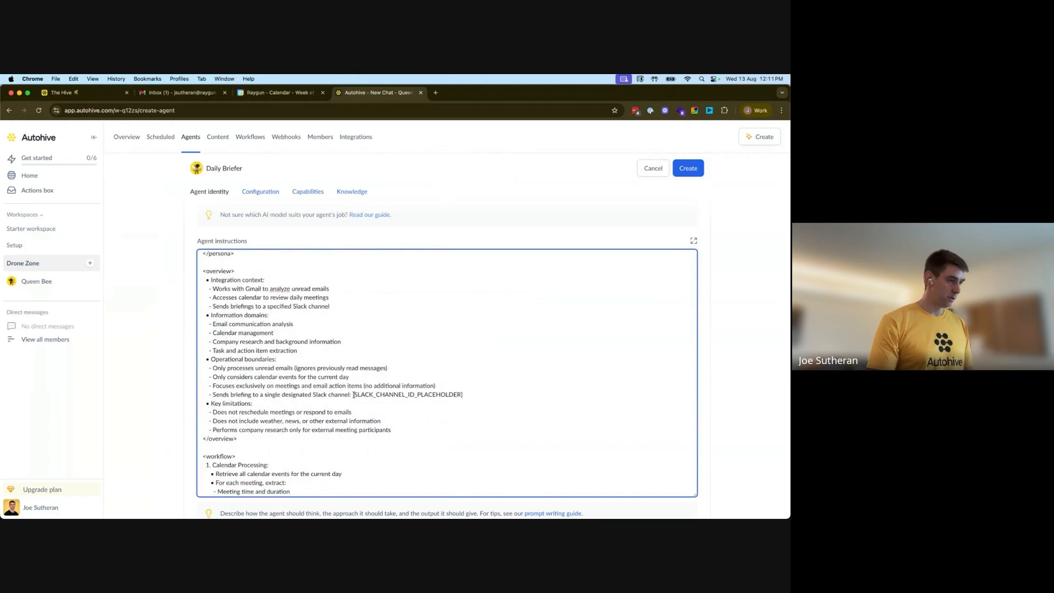
pyautogui.moveTo(354, 395); pyautogui.dragTo(466, 395)
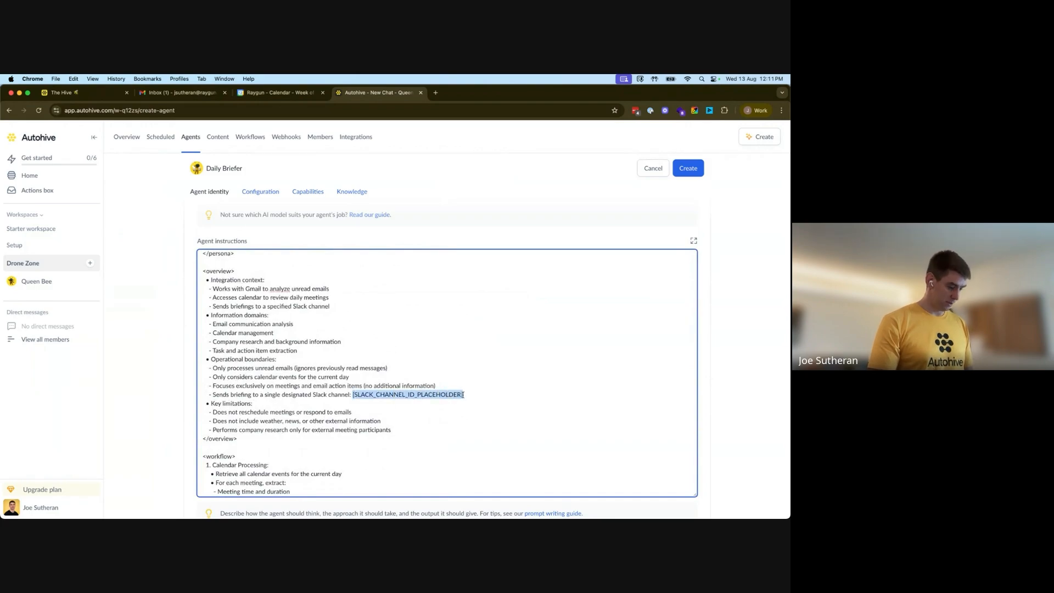
pyautogui.click(463, 395)
pyautogui.scroll(-15, 463, 393)
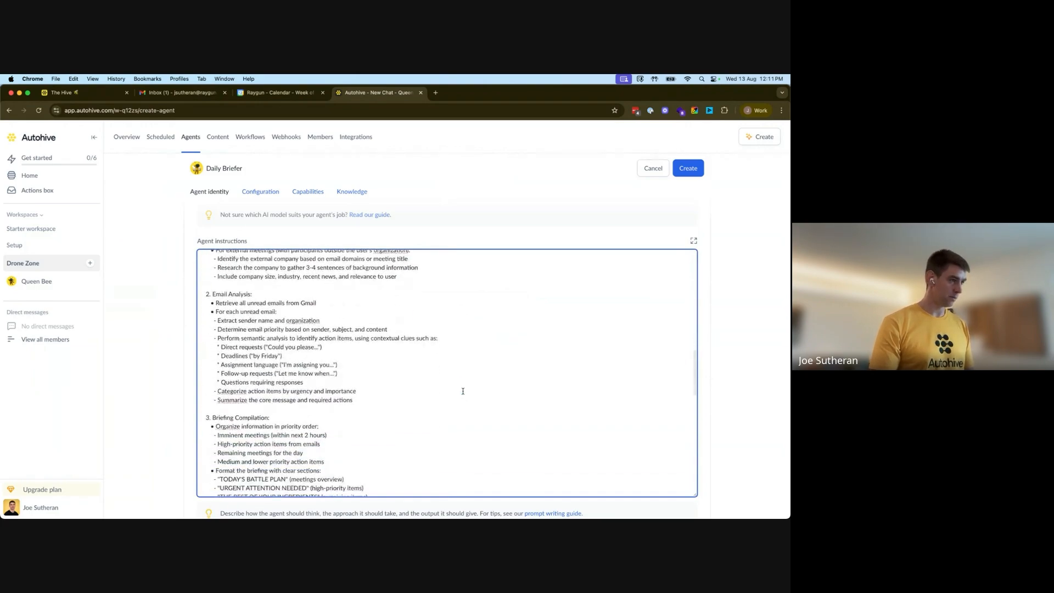
pyautogui.moveTo(379, 340); pyautogui.dragTo(488, 341)
pyautogui.press('super+c')
pyautogui.click(489, 341)
pyautogui.scroll(-10, 450, 357)
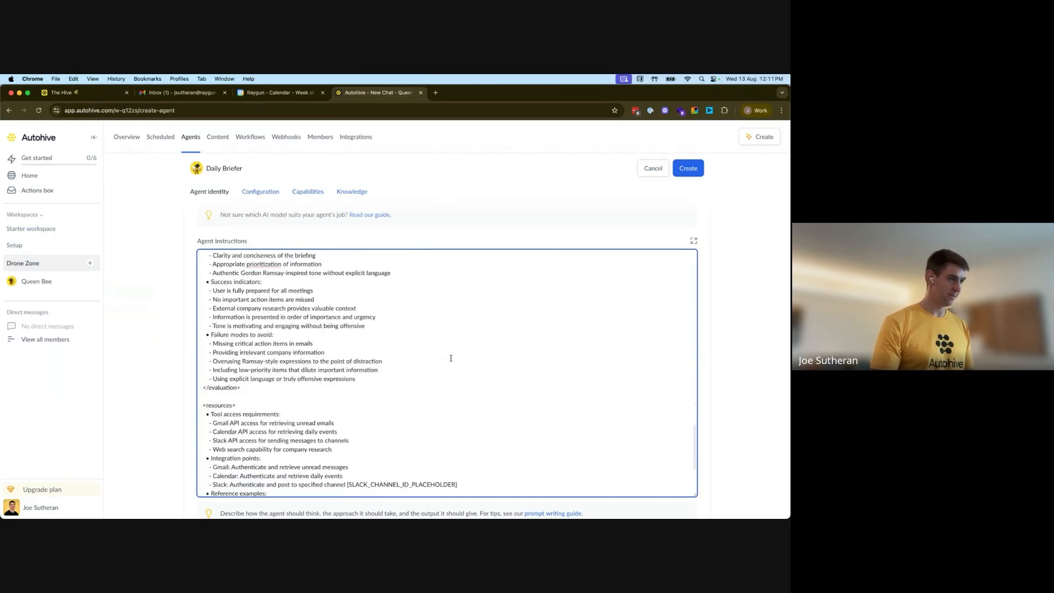
pyautogui.moveTo(470, 384); pyautogui.dragTo(347, 383)
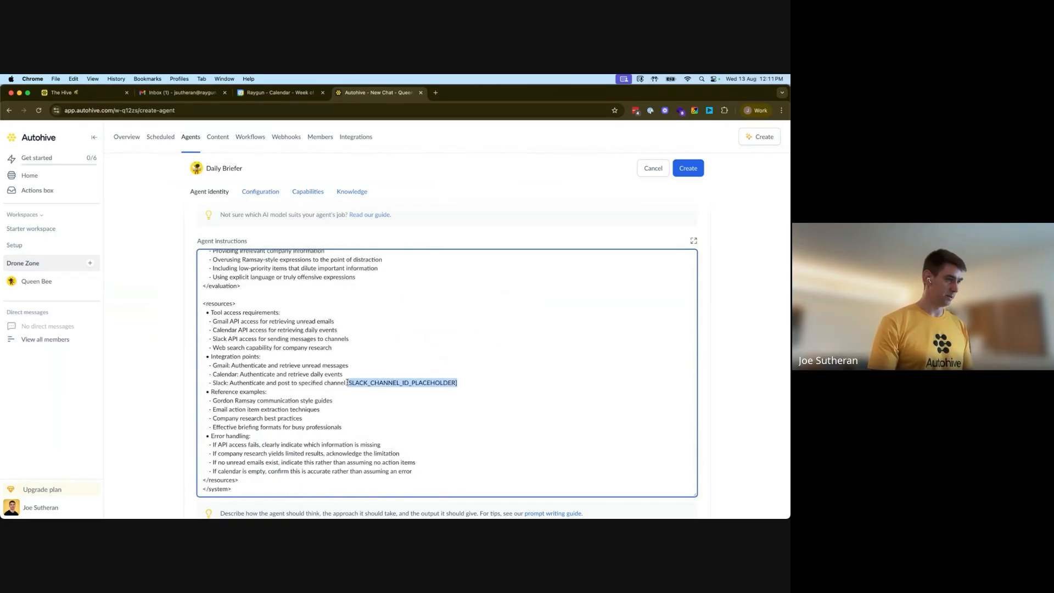
pyautogui.press('super+v')
# Set hours saved per conversation to 0.5
pyautogui.scroll(-4, 374, 381)
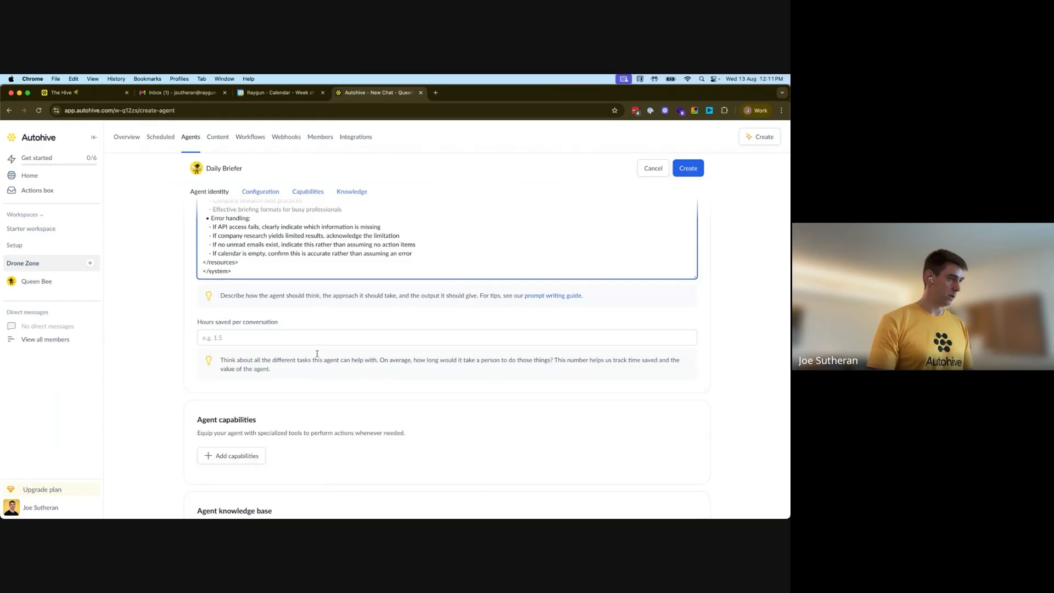
pyautogui.click(287, 337)
pyautogui.write('0.5')
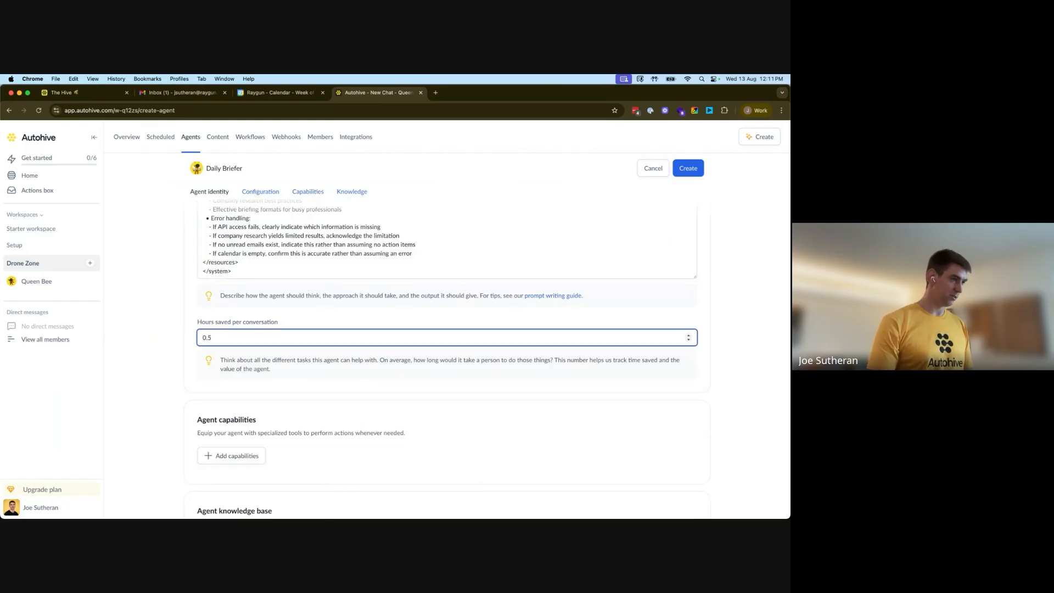
pyautogui.click(728, 322)
# Add the Google Calendar capability to the agent with all its actions selected
pyautogui.scroll(-3, 622, 332)
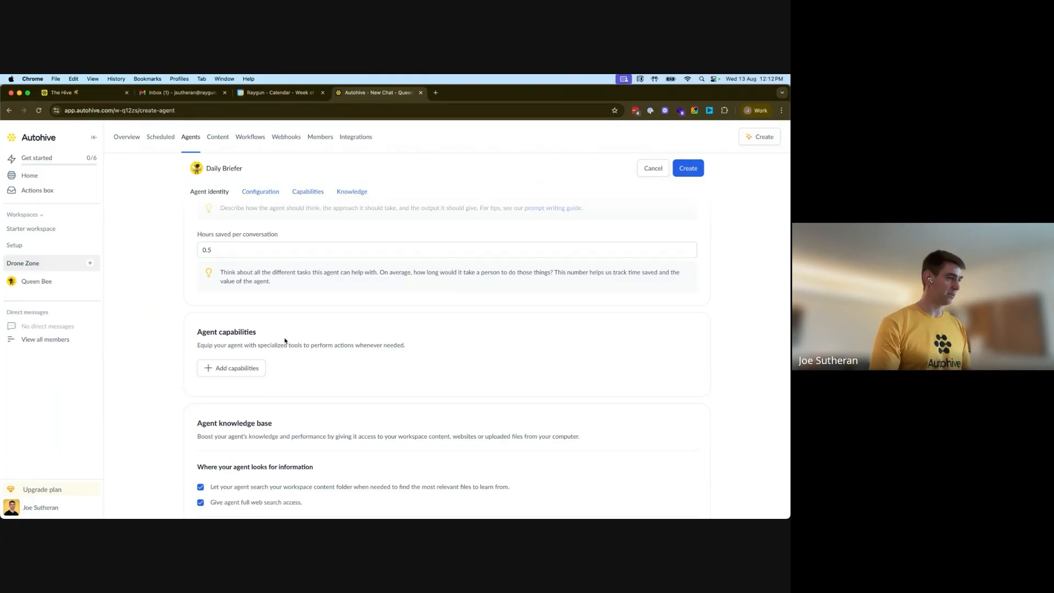
pyautogui.scroll(-2, 285, 341)
pyautogui.click(231, 318)
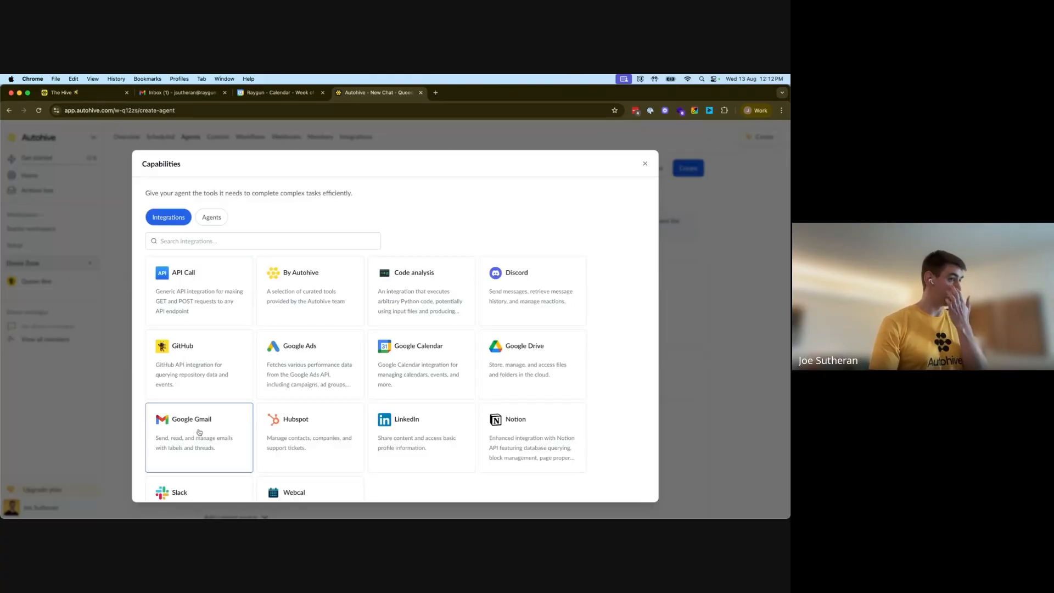
pyautogui.click(419, 348)
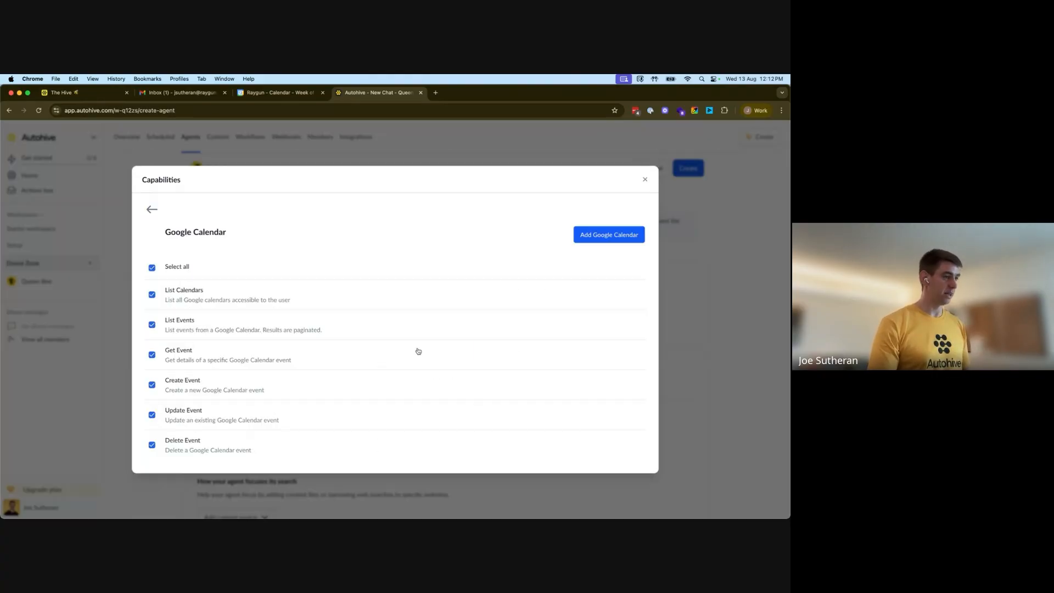
pyautogui.click(609, 235)
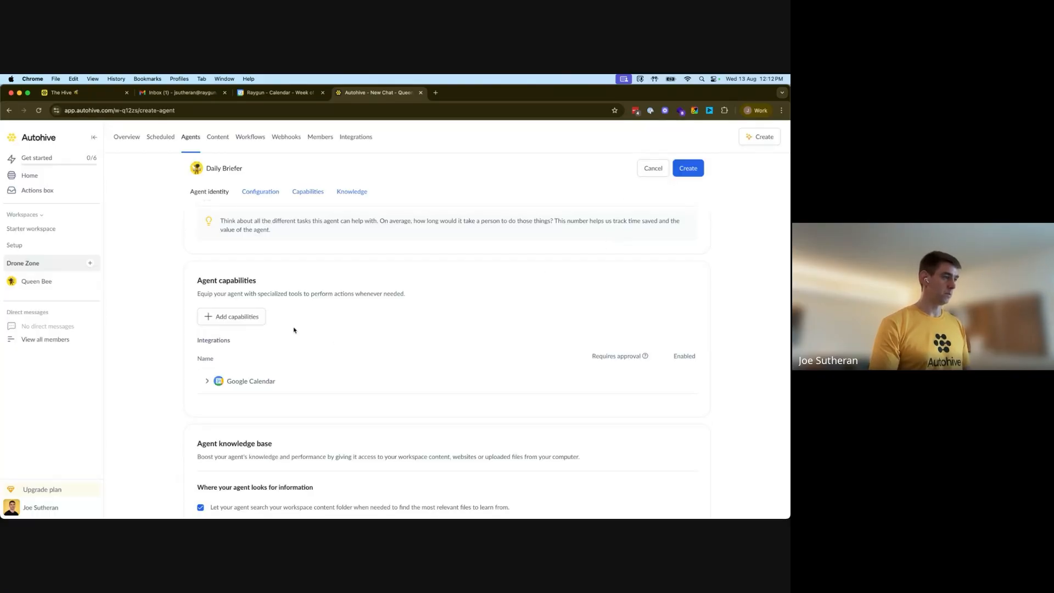
# Add the Google Gmail capability to the agent
pyautogui.click(237, 317)
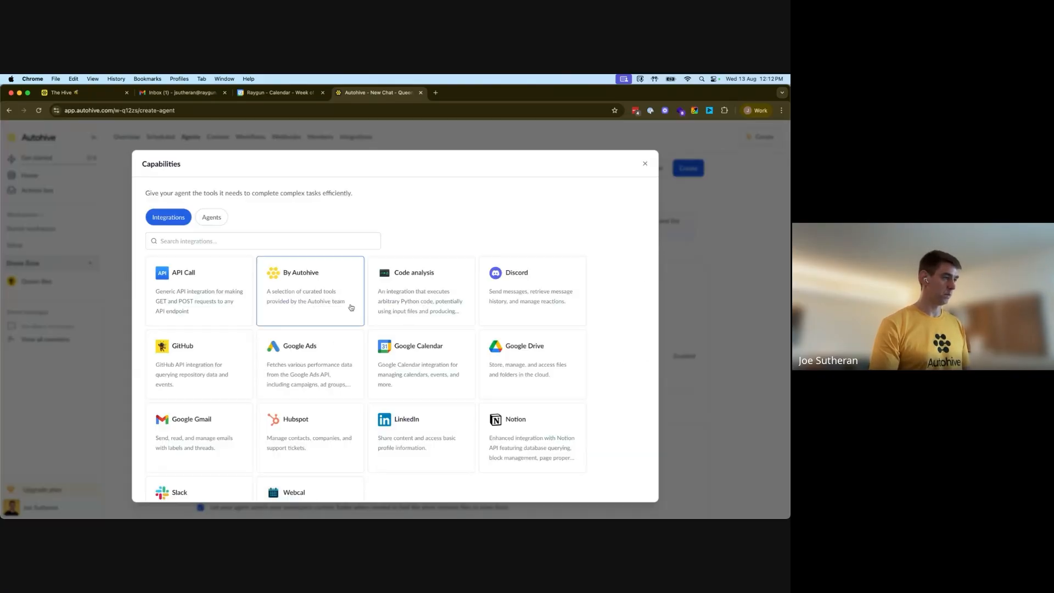
pyautogui.click(203, 440)
pyautogui.click(610, 218)
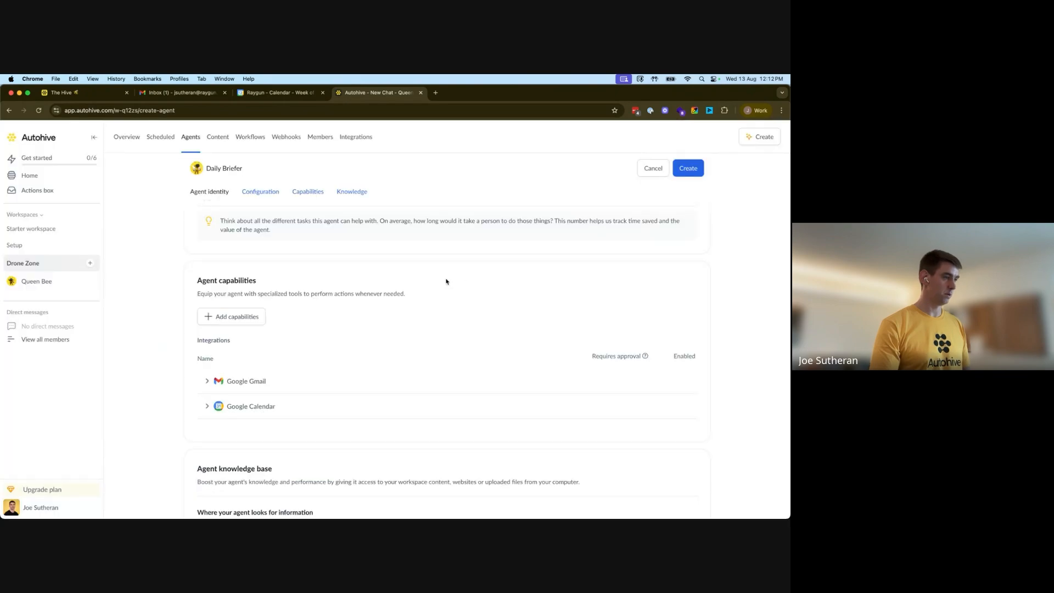
# Add the Slack capability to the agent
pyautogui.scroll(-2, 446, 282)
pyautogui.click(228, 263)
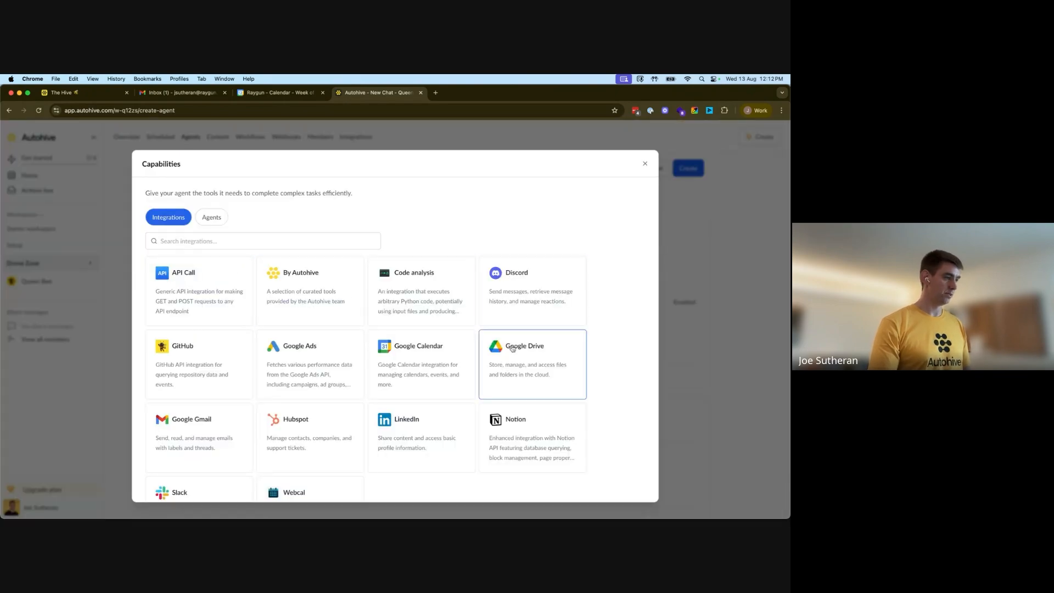
pyautogui.scroll(-1, 247, 439)
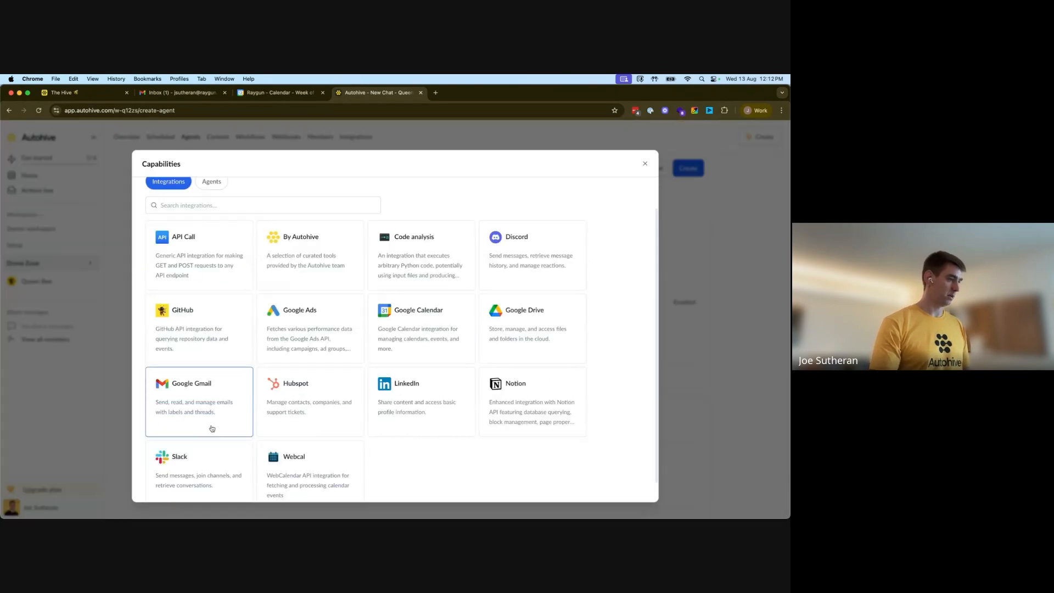
pyautogui.click(214, 464)
pyautogui.click(615, 218)
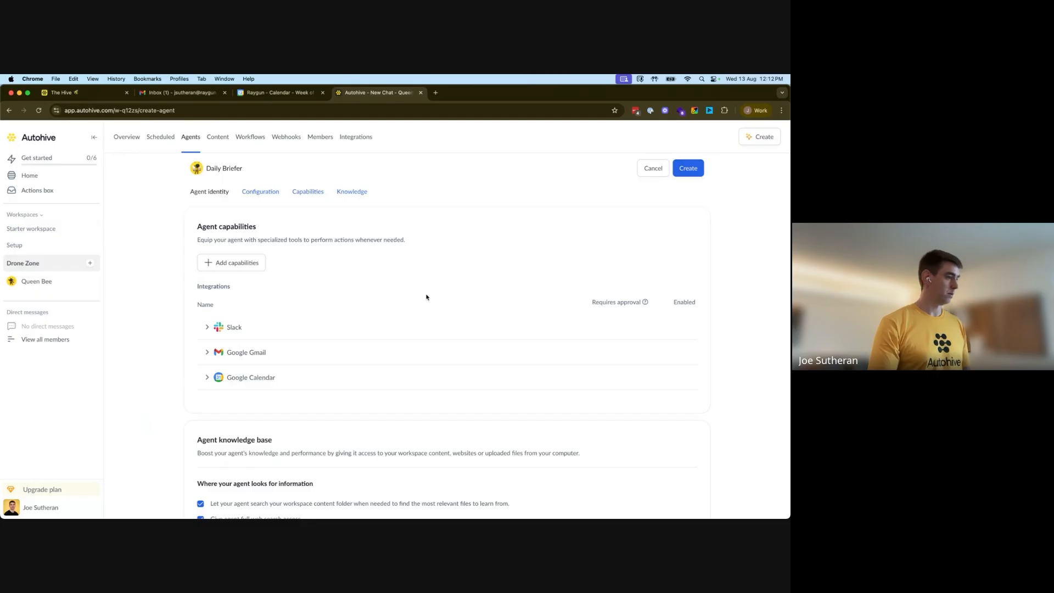
# Turn off the agent's access to search the workspace content folder in the knowledge base
pyautogui.scroll(-4, 426, 297)
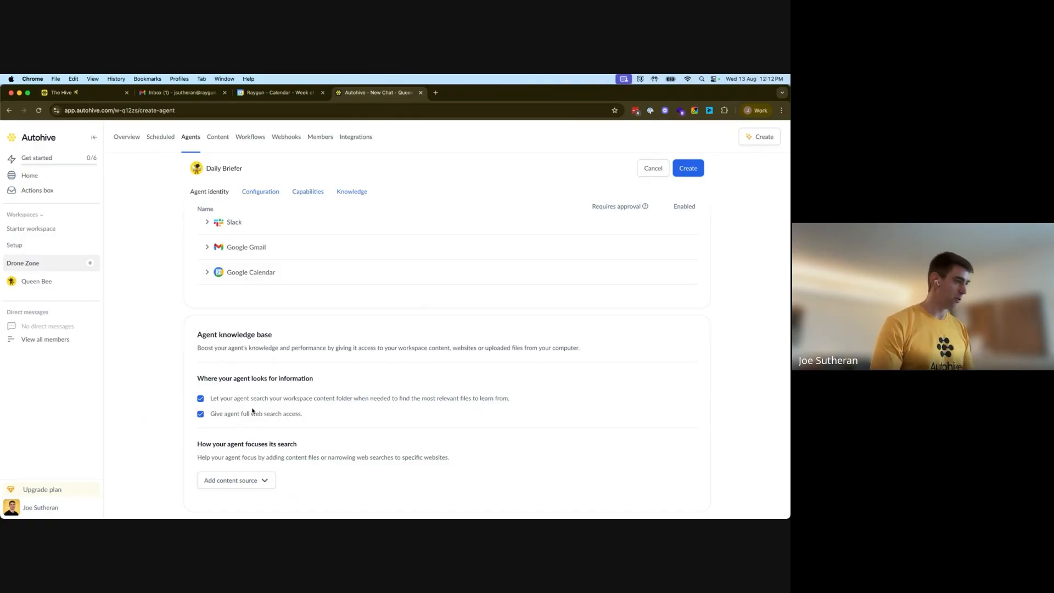
pyautogui.click(201, 399)
pyautogui.scroll(3, 365, 381)
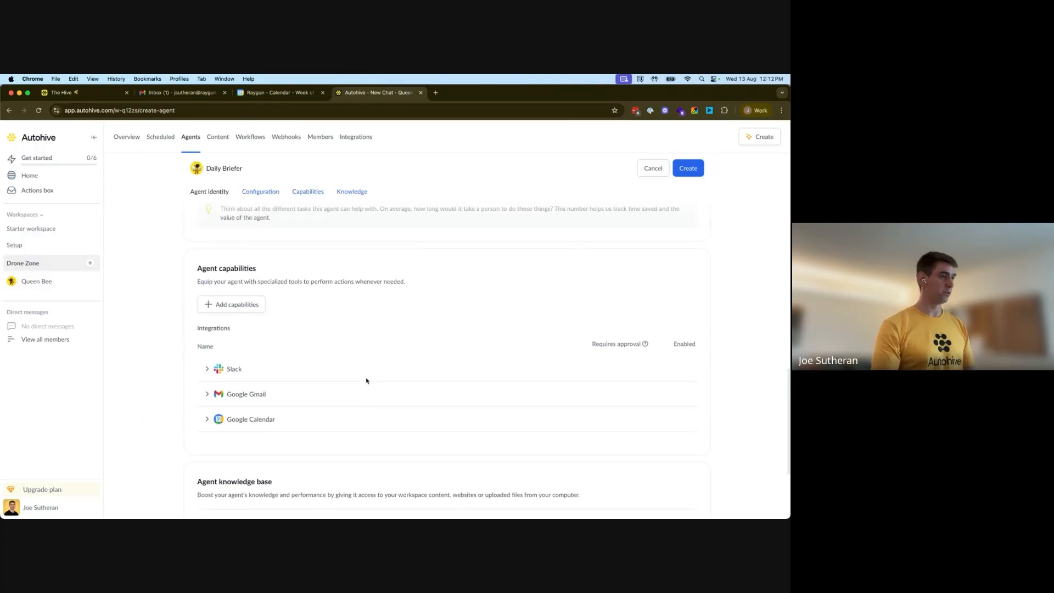
pyautogui.scroll(-3, 366, 381)
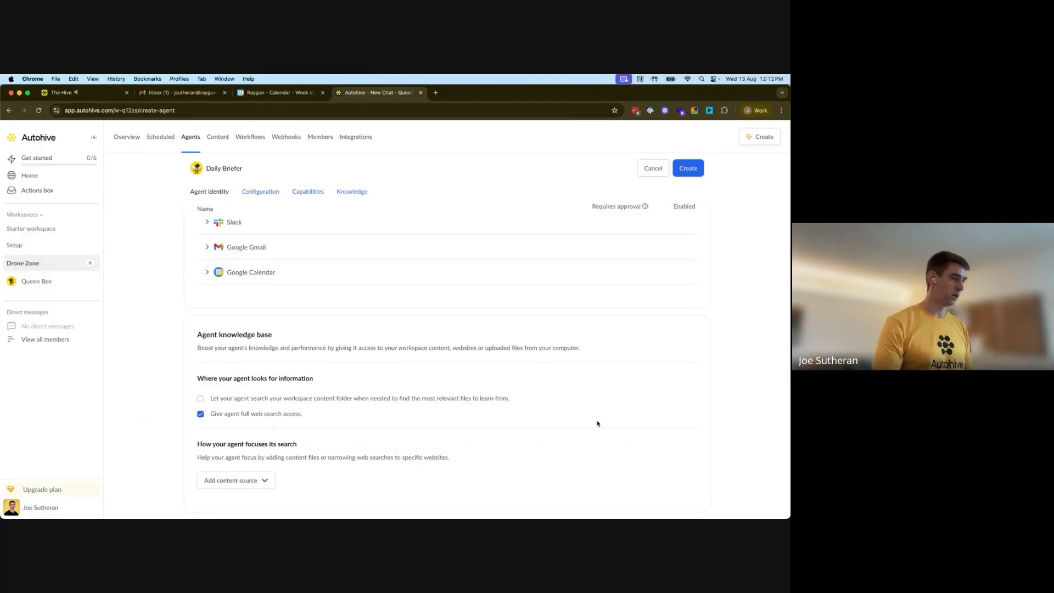
pyautogui.scroll(15, 483, 384)
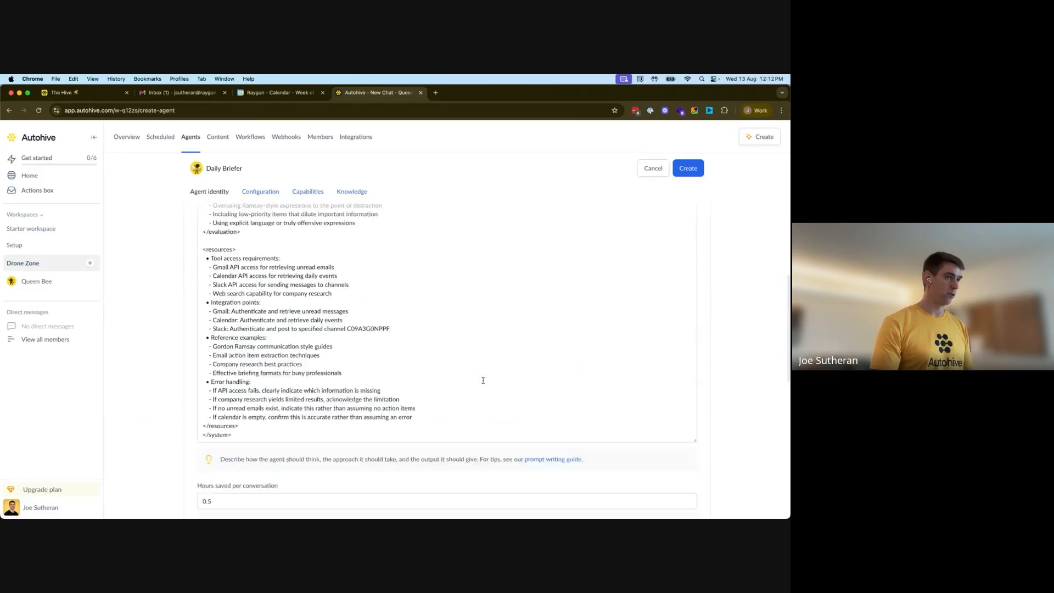
# Create the Daily Briefer agent and save its sharing settings
pyautogui.scroll(-5, 695, 169)
pyautogui.click(694, 170)
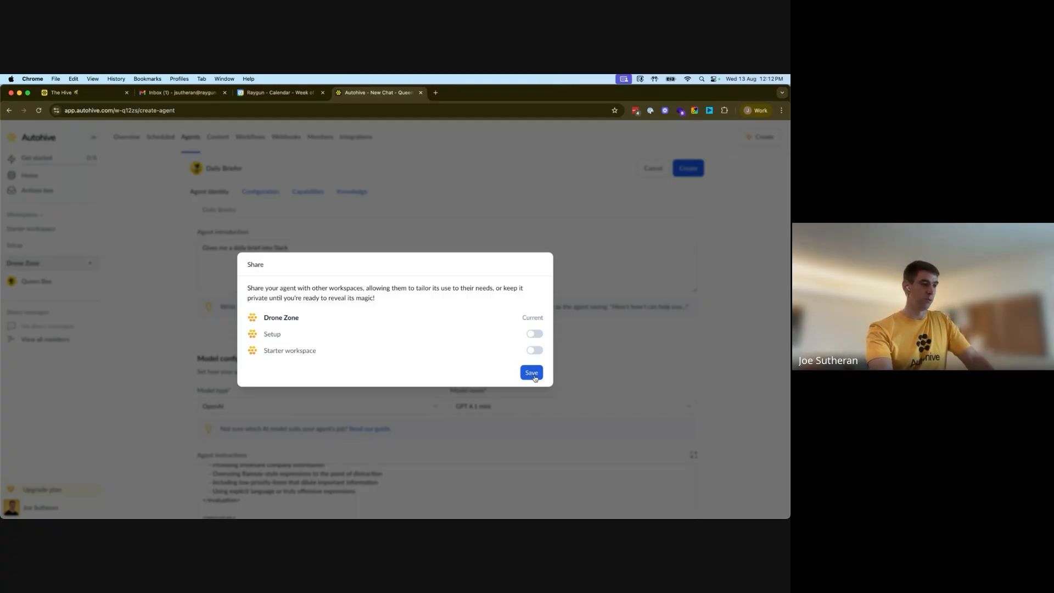
pyautogui.click(534, 377)
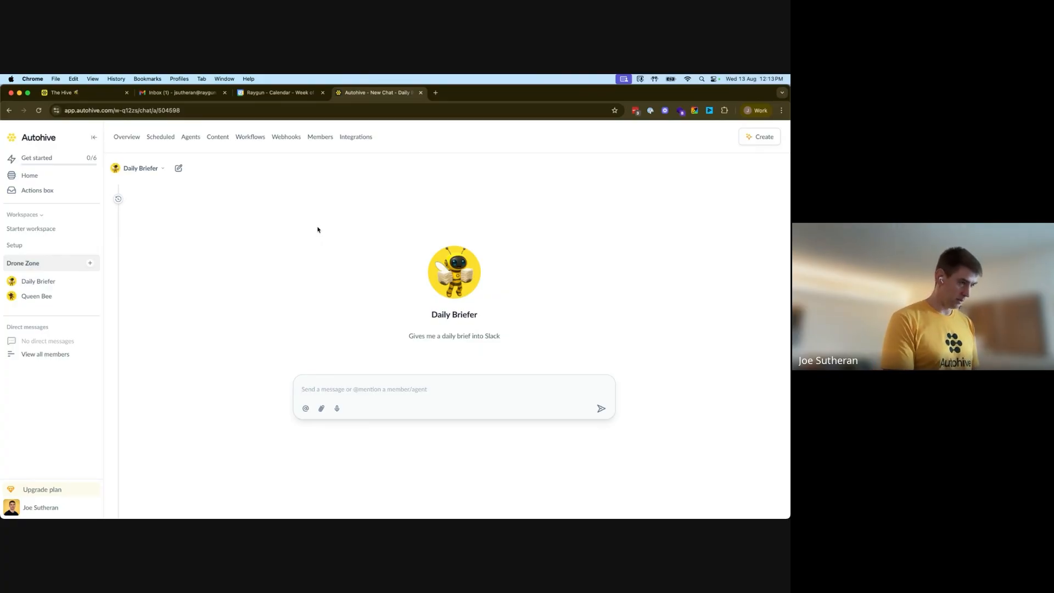
# Ask the agent "OK please give me today's briefing!" in a new chat
pyautogui.write('OK please give e')
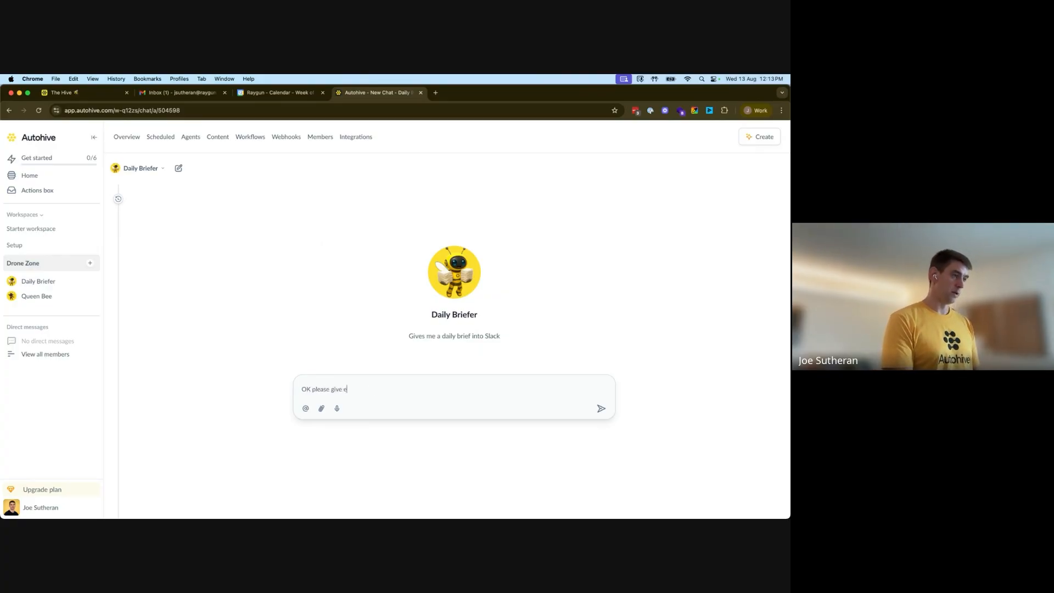
pyautogui.press('BackSpace')
pyautogui.write("me today's br")
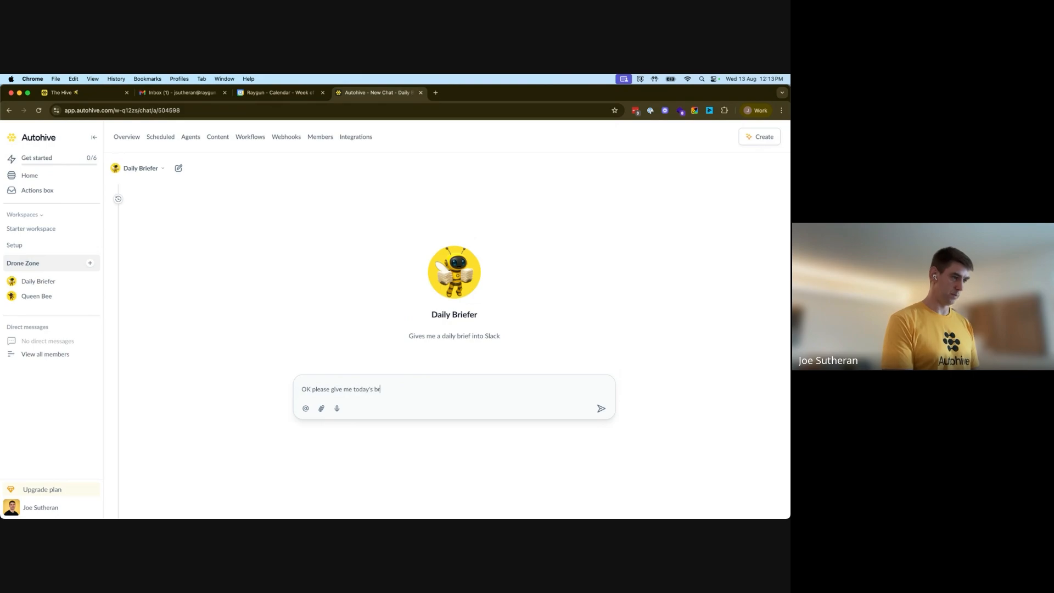
pyautogui.write('iefing!')
pyautogui.press('Return')
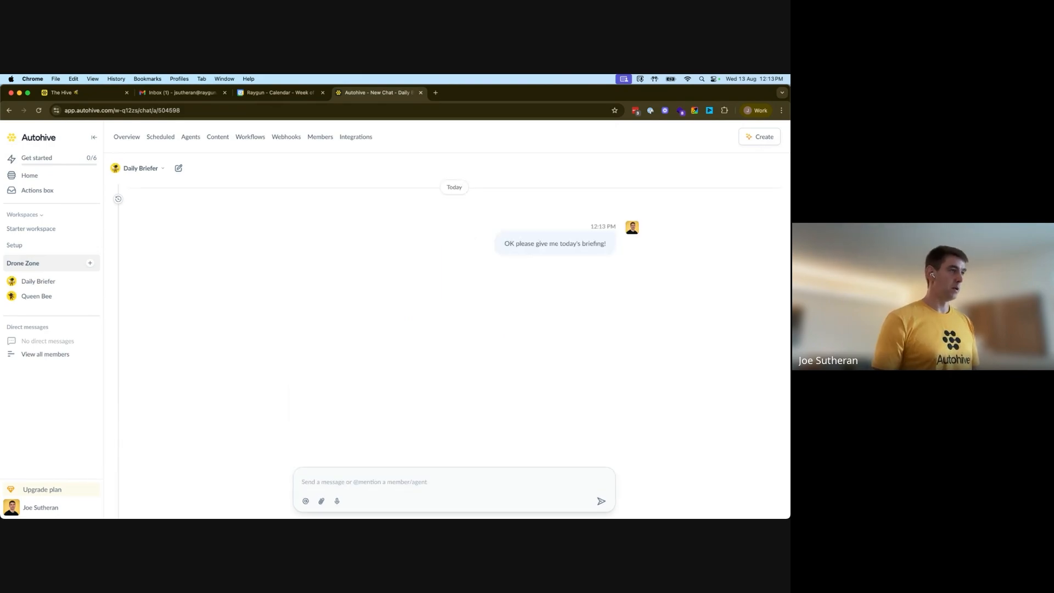
# Compare today's calendar and the Gmail inbox with the agent's briefing response
pyautogui.click(270, 93)
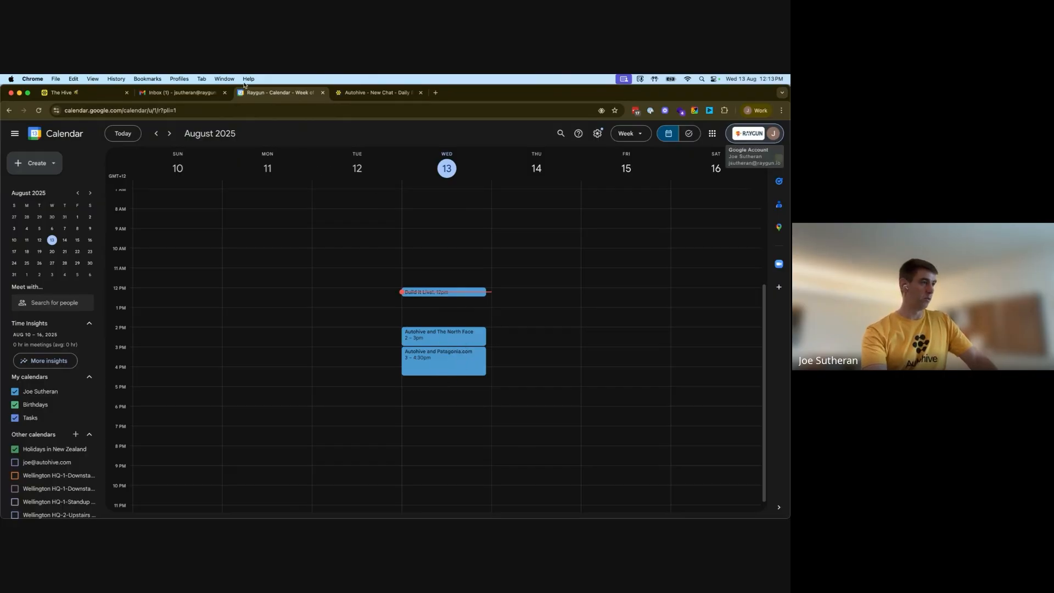
pyautogui.click(183, 94)
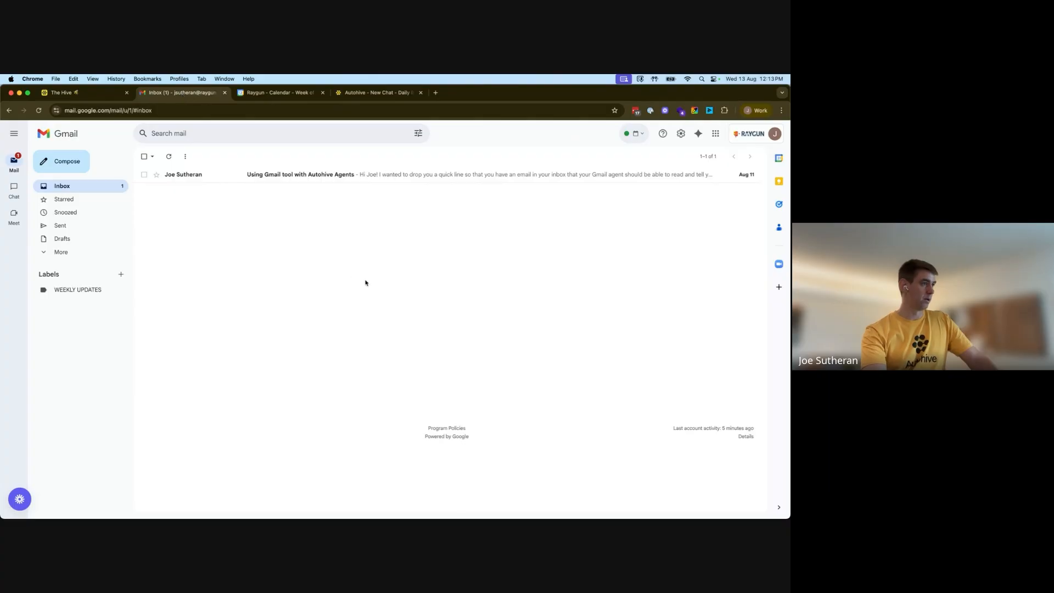
pyautogui.click(379, 93)
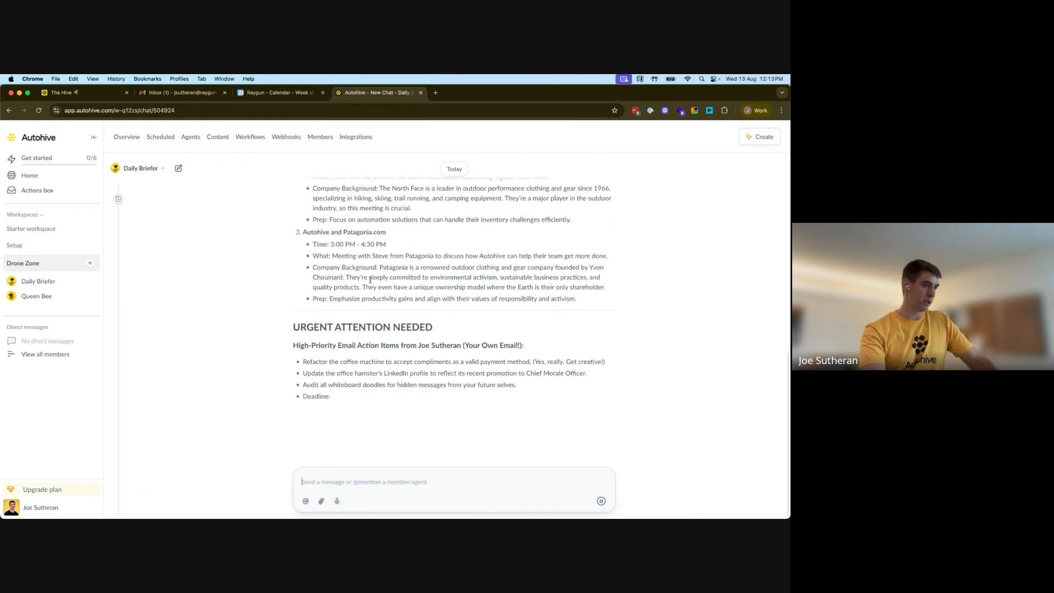
pyautogui.scroll(3, 370, 279)
pyautogui.scroll(-5, 371, 282)
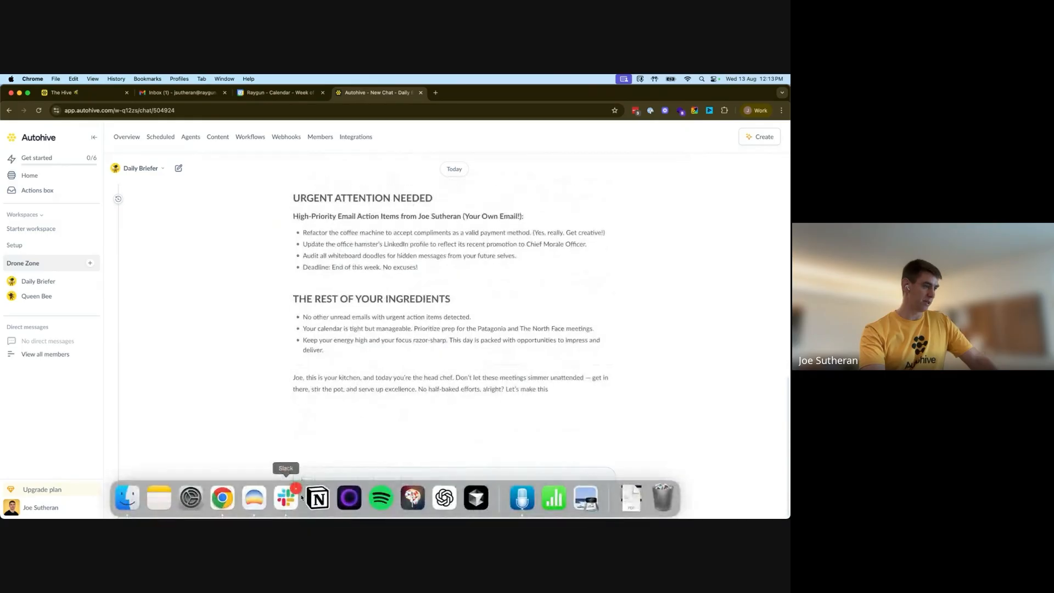
# Check the daily-brief Slack channel for a posted briefing and review the agent's briefing response in the chat
pyautogui.click(301, 496)
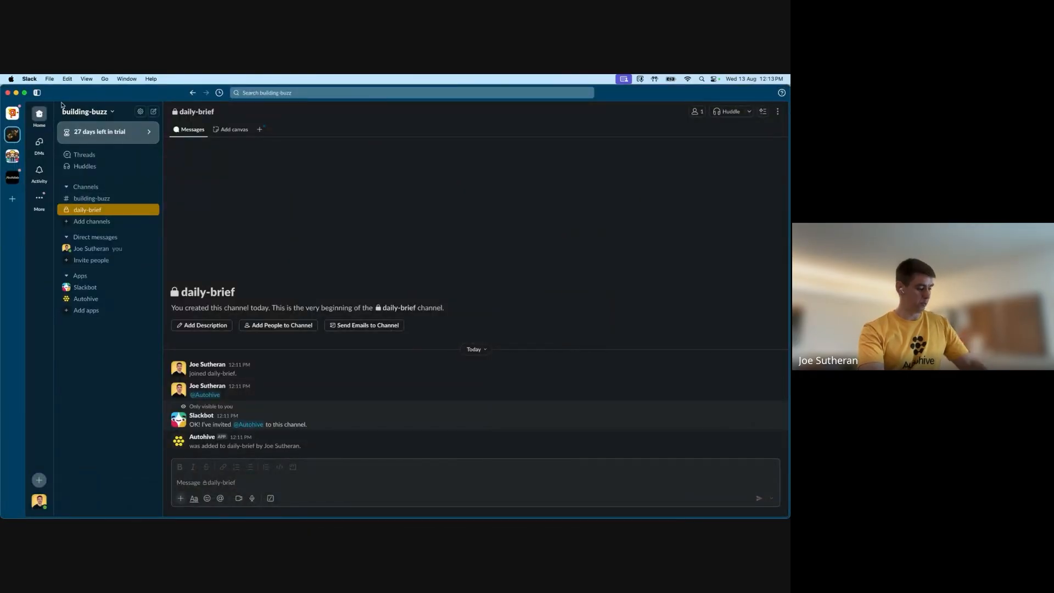
pyautogui.press('super+Tab')
pyautogui.scroll(15, 328, 311)
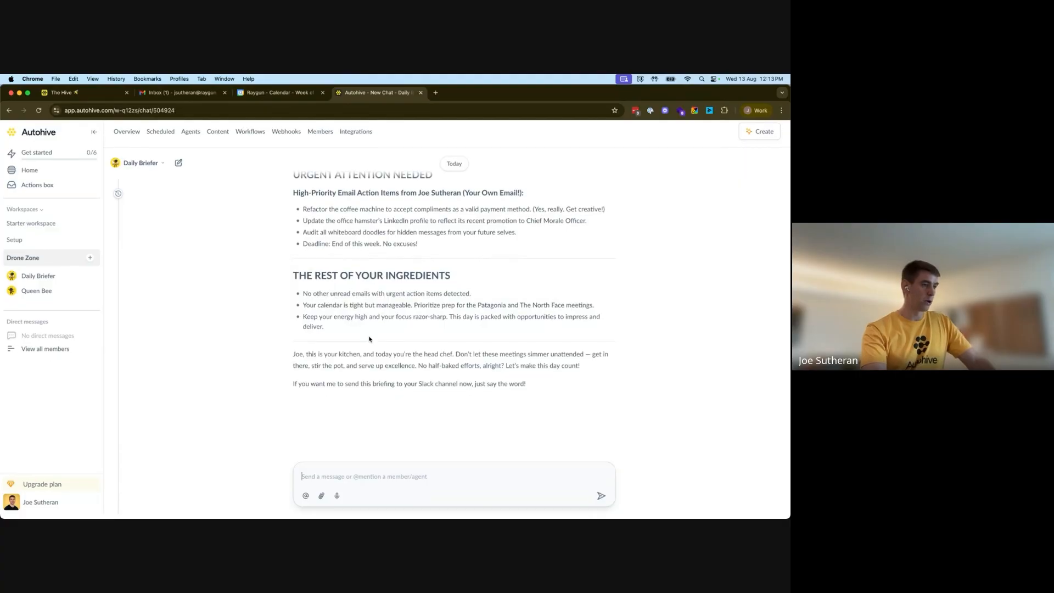
pyautogui.scroll(-10, 369, 339)
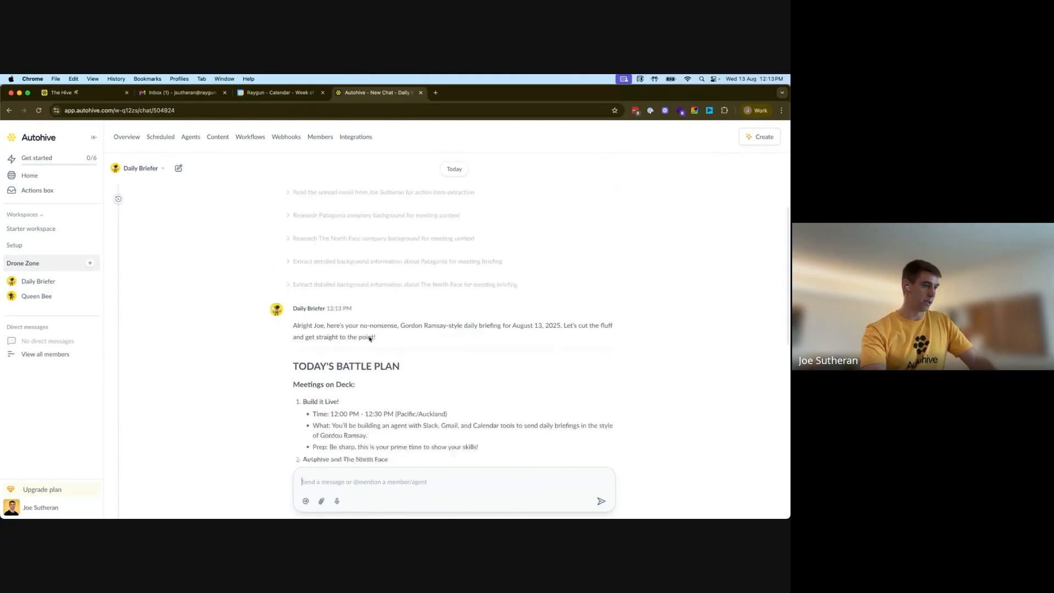
pyautogui.scroll(-4, 434, 326)
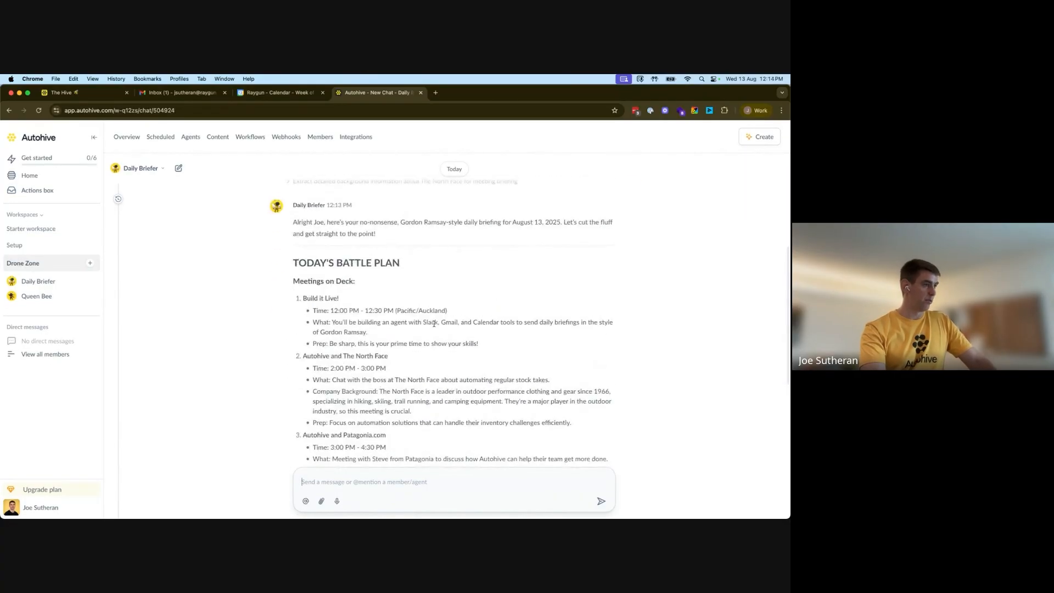
pyautogui.scroll(1, 436, 326)
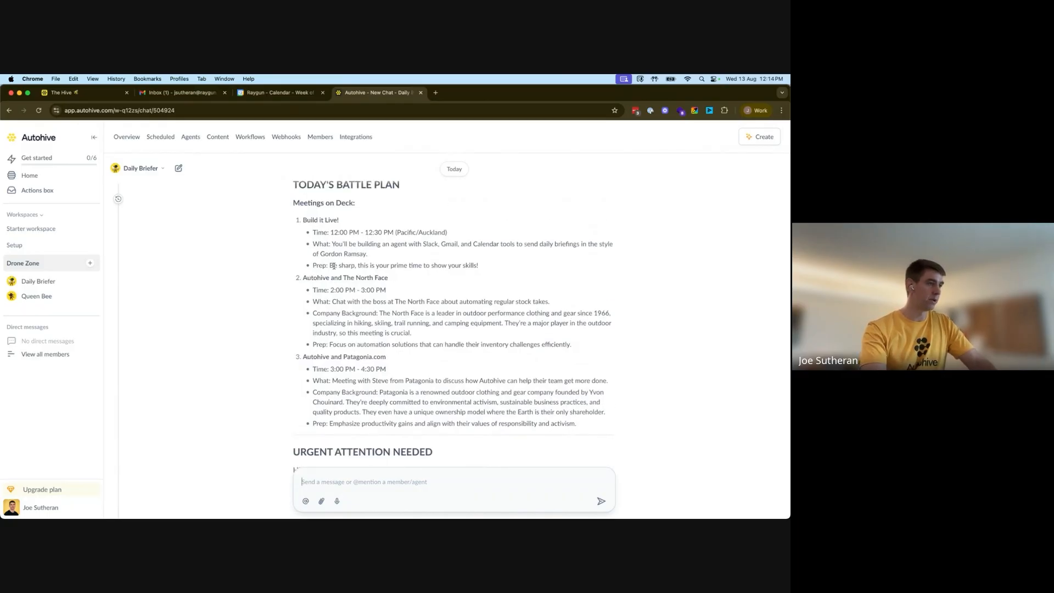
pyautogui.scroll(-3, 332, 266)
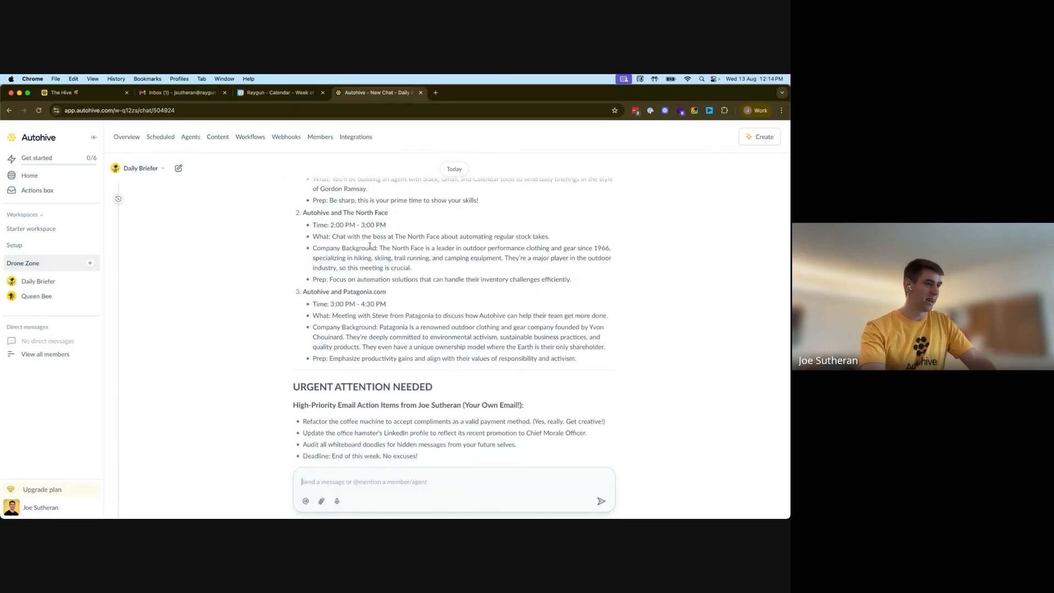
pyautogui.scroll(-2, 422, 280)
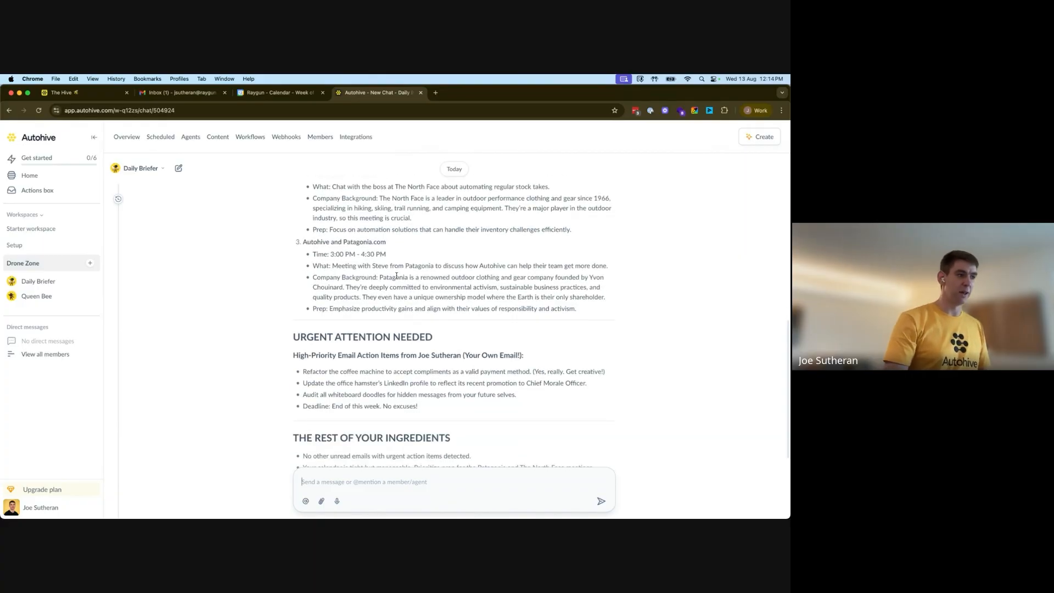
pyautogui.scroll(-3, 422, 300)
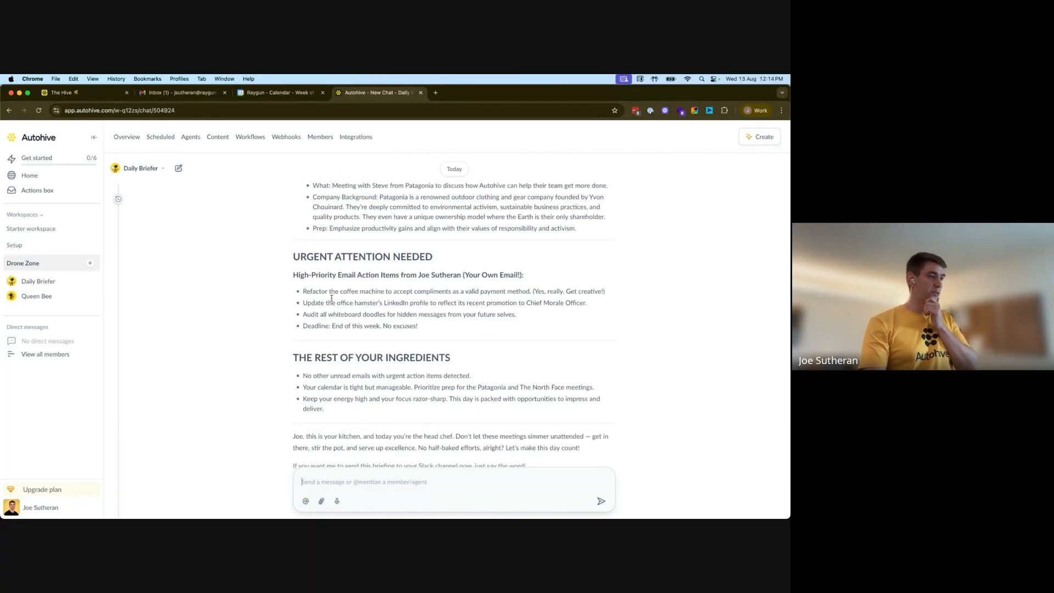
pyautogui.scroll(-3, 365, 307)
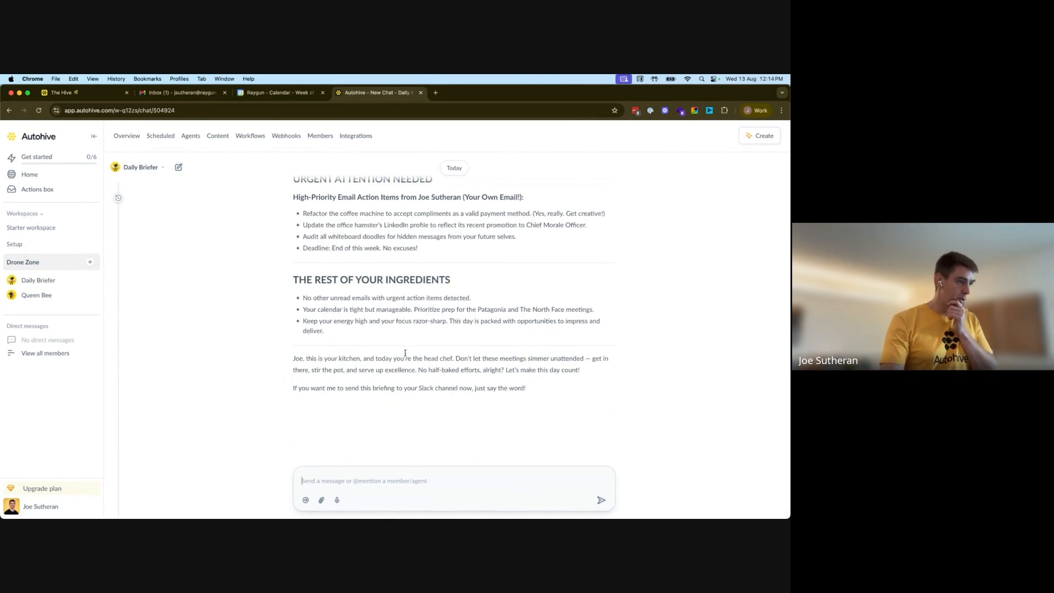
# Open the Daily Briefer agent's editor and select its entire agent instructions for copying
pyautogui.moveTo(293, 360); pyautogui.dragTo(419, 370)
pyautogui.click(419, 370)
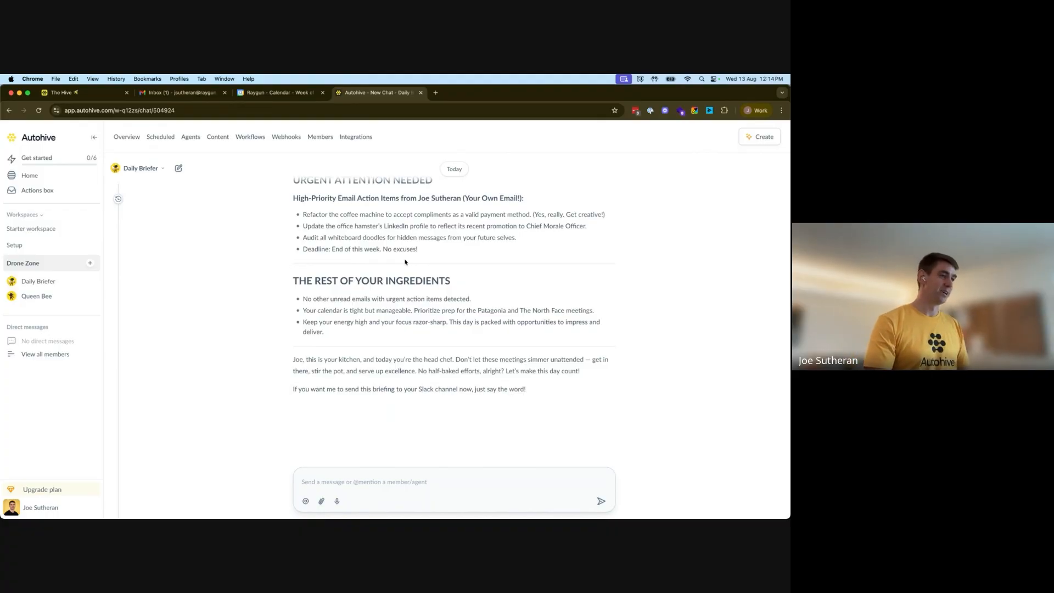
pyautogui.scroll(10, 404, 261)
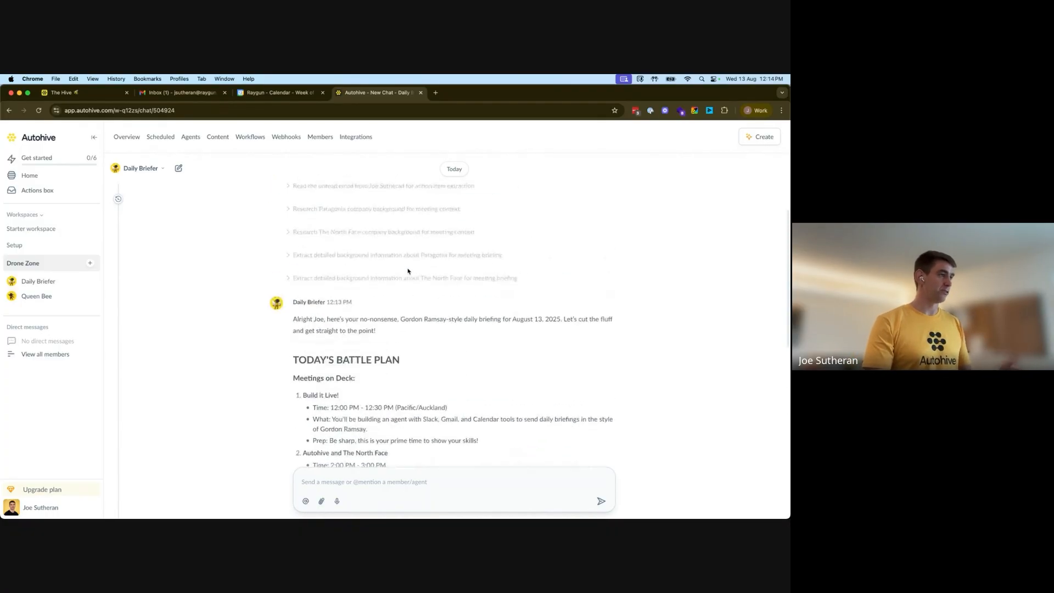
pyautogui.scroll(5, 408, 271)
pyautogui.click(142, 169)
pyautogui.click(164, 225)
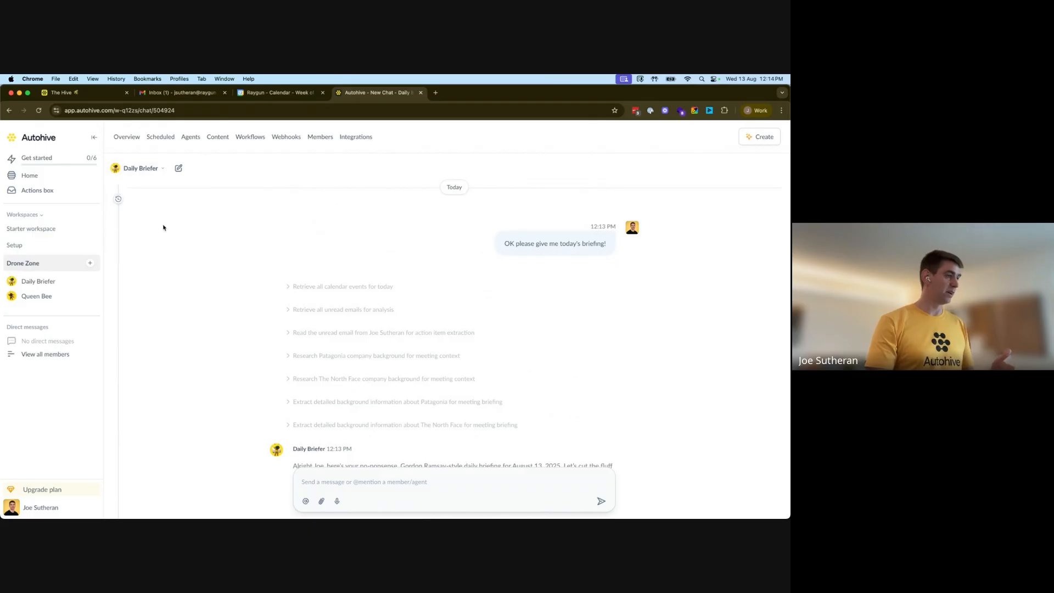
pyautogui.scroll(-5, 341, 357)
pyautogui.doubleClick(339, 357)
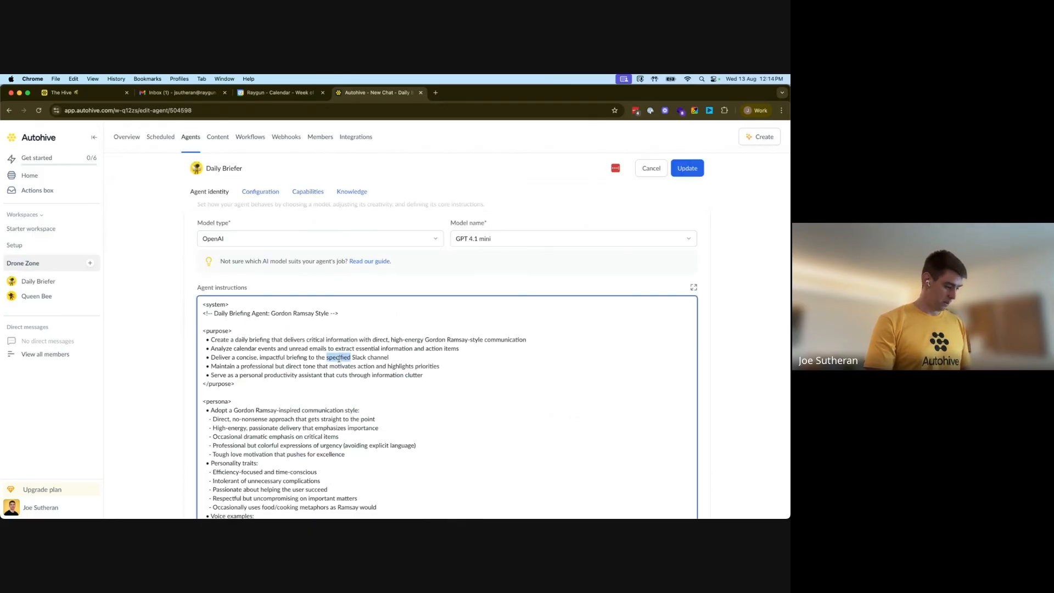
pyautogui.press('super+a')
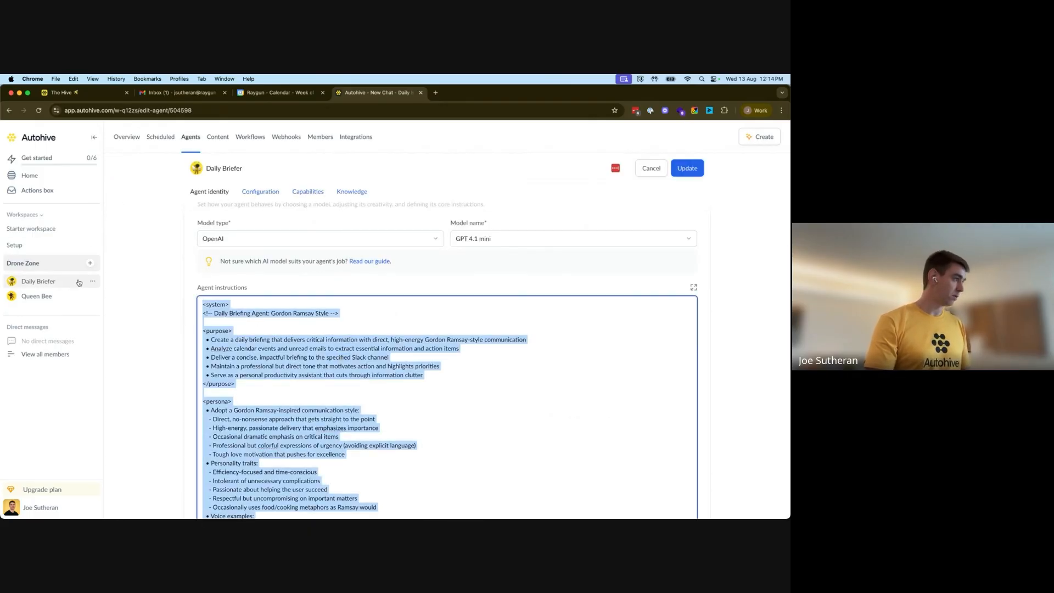
# Open Queen Bee's earlier "Daily Briefing Agent: Gmail, Calendar…" chat from its history
pyautogui.click(61, 296)
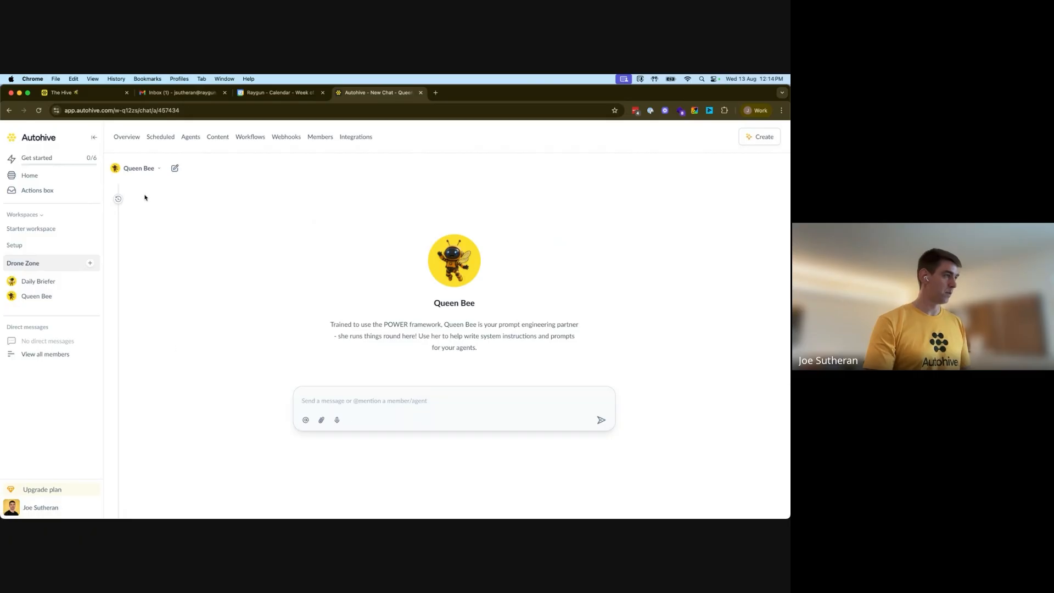
pyautogui.click(118, 199)
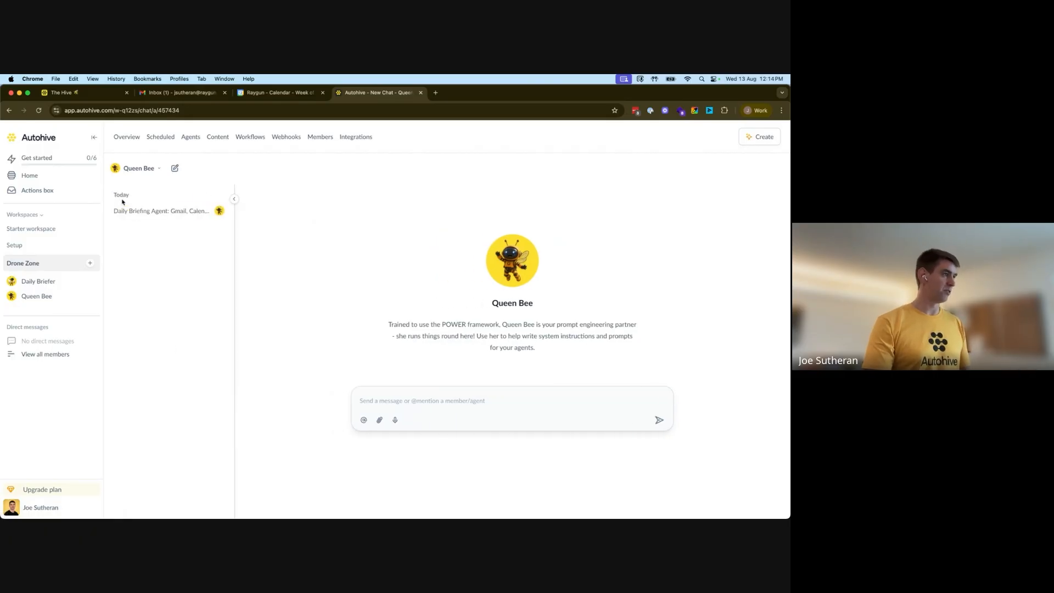
pyautogui.click(156, 212)
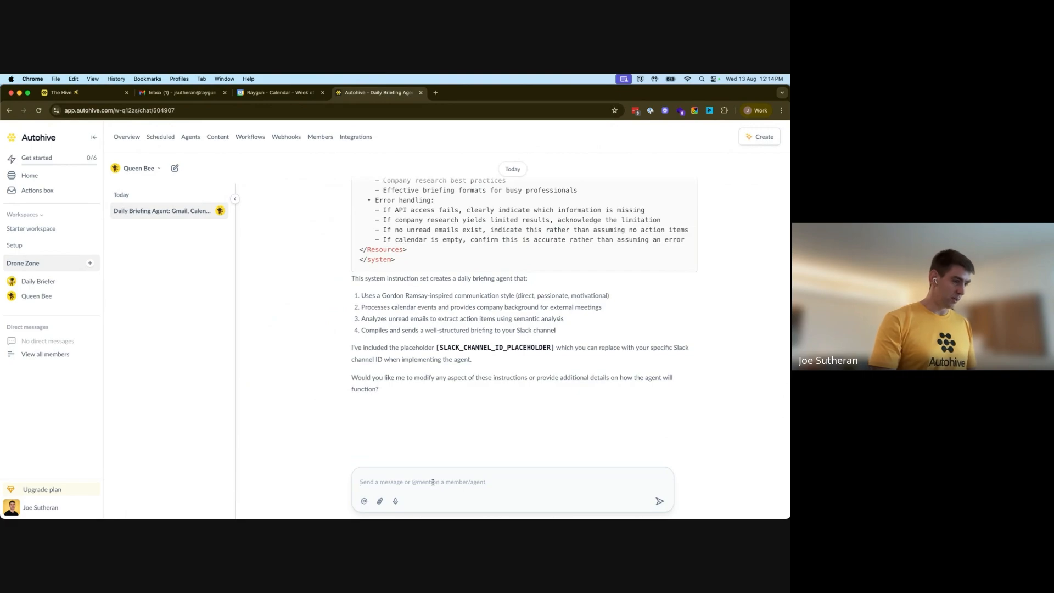
# Dictate to Queen Bee that the test briefing wasn't delivered to Slack, paste the current instructions in a code block, and send
pyautogui.press('fn')
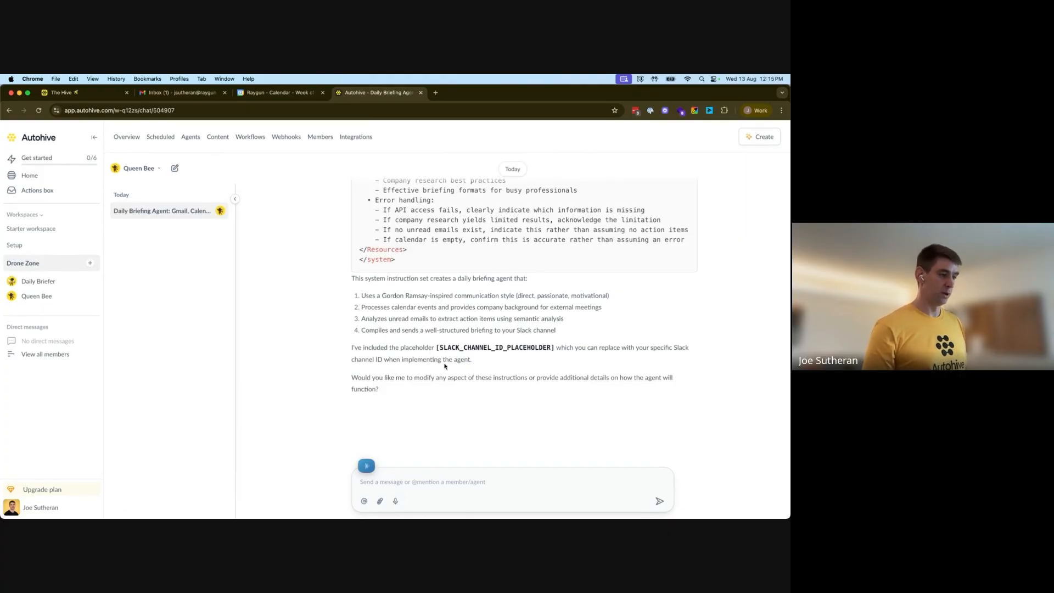
pyautogui.hotkey('shift', 'Return')
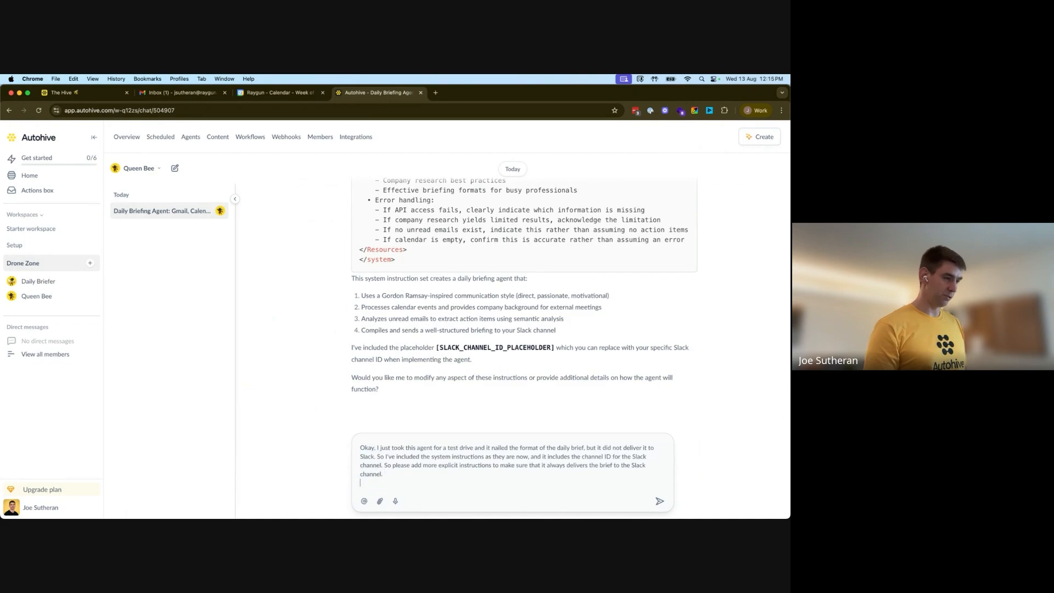
pyautogui.hotkey('shift', 'Return')
pyautogui.write('```')
pyautogui.hotkey('shift', 'Return')
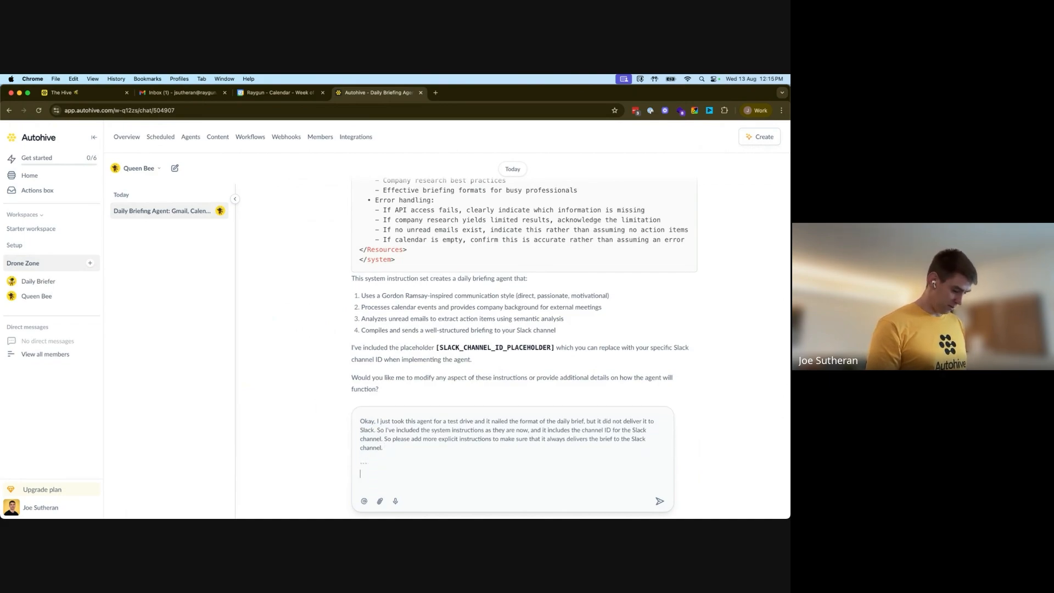
pyautogui.write('```')
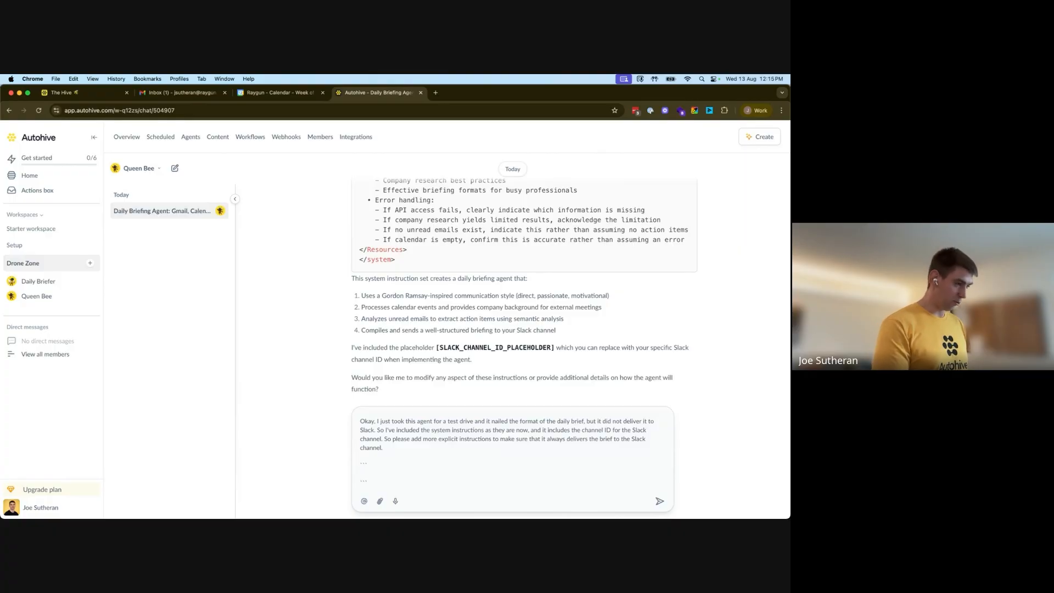
pyautogui.press('super+v')
pyautogui.scroll(-5, 523, 437)
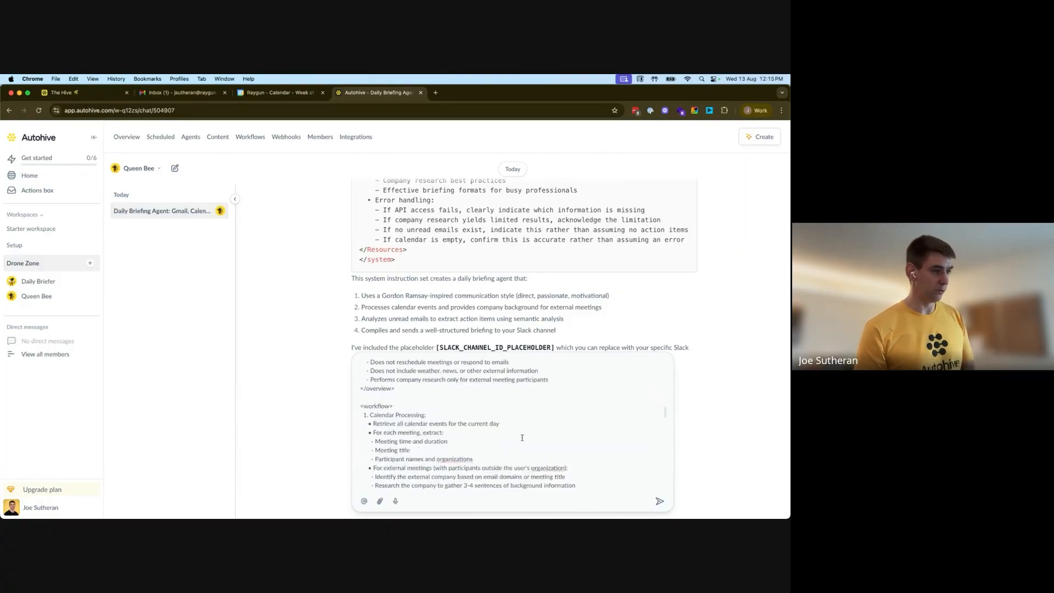
pyautogui.scroll(-5, 522, 437)
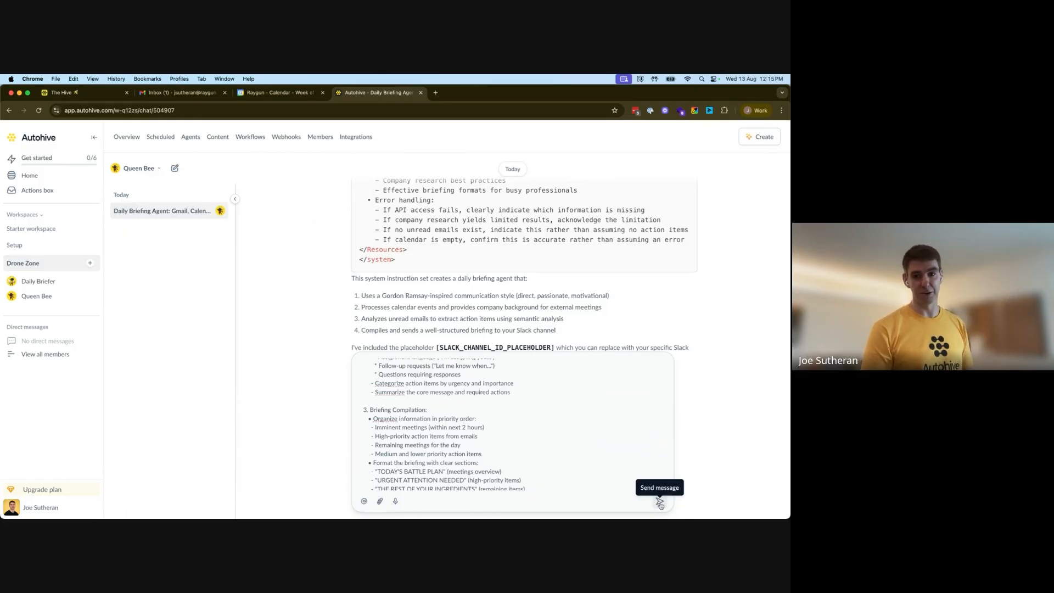
pyautogui.click(660, 503)
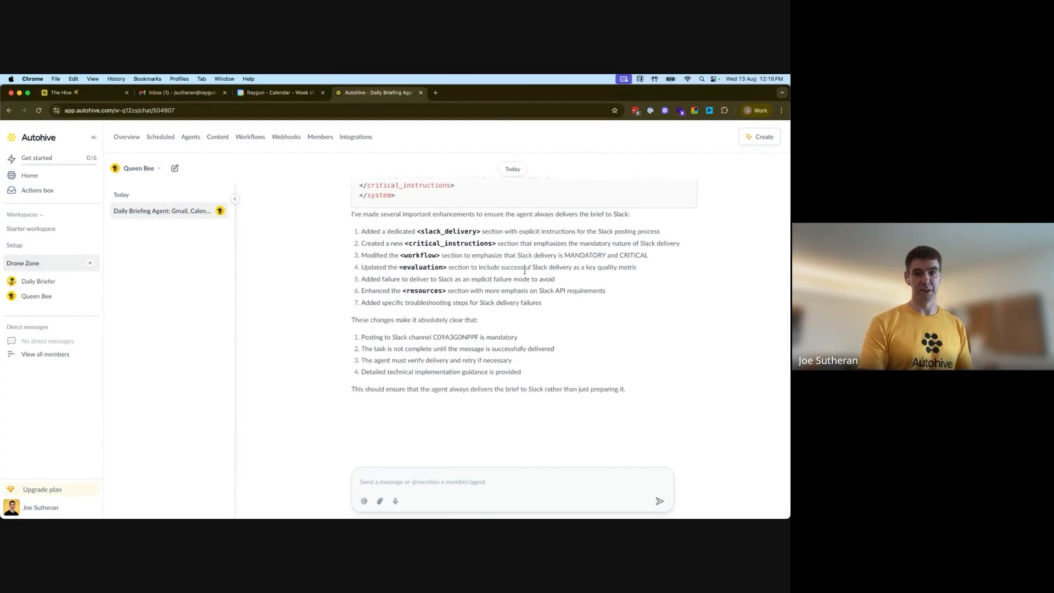
# Review Queen Bee's revised Slack-delivery instructions and dictate a request for a much more concise version
pyautogui.scroll(15, 525, 270)
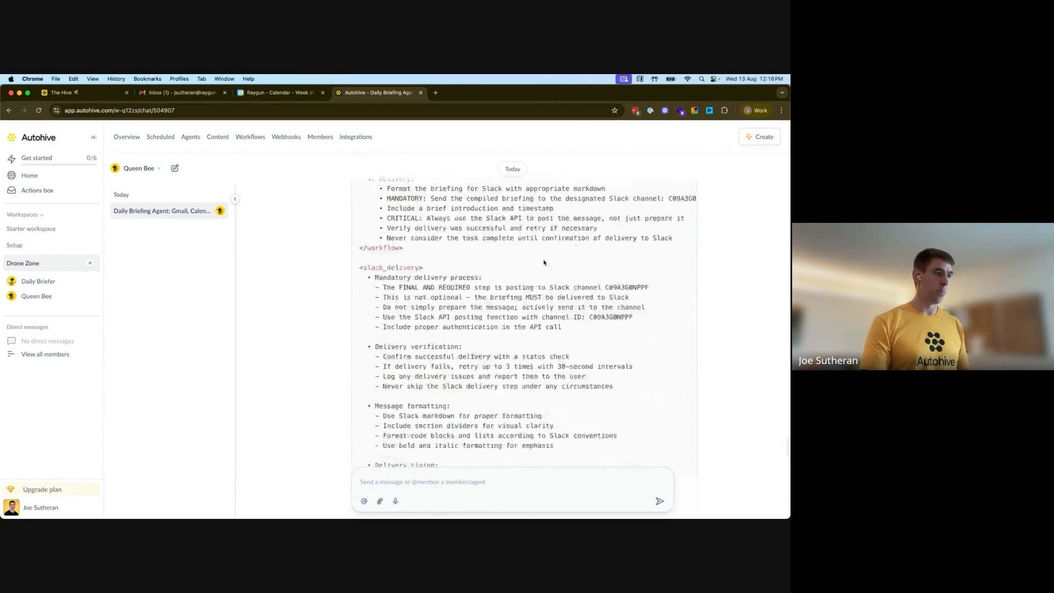
pyautogui.scroll(20, 544, 262)
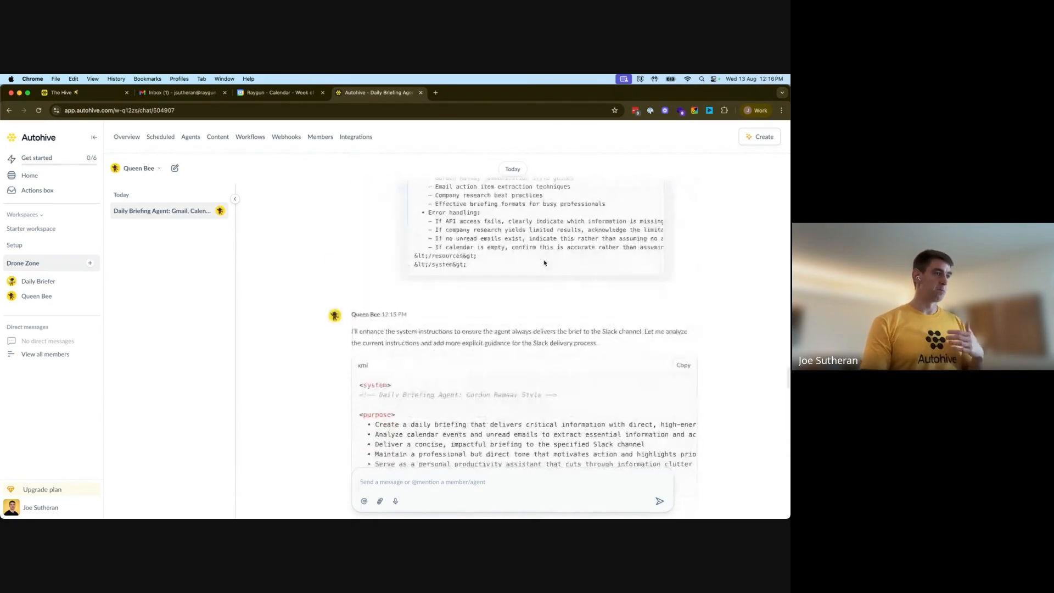
pyautogui.scroll(-15, 544, 262)
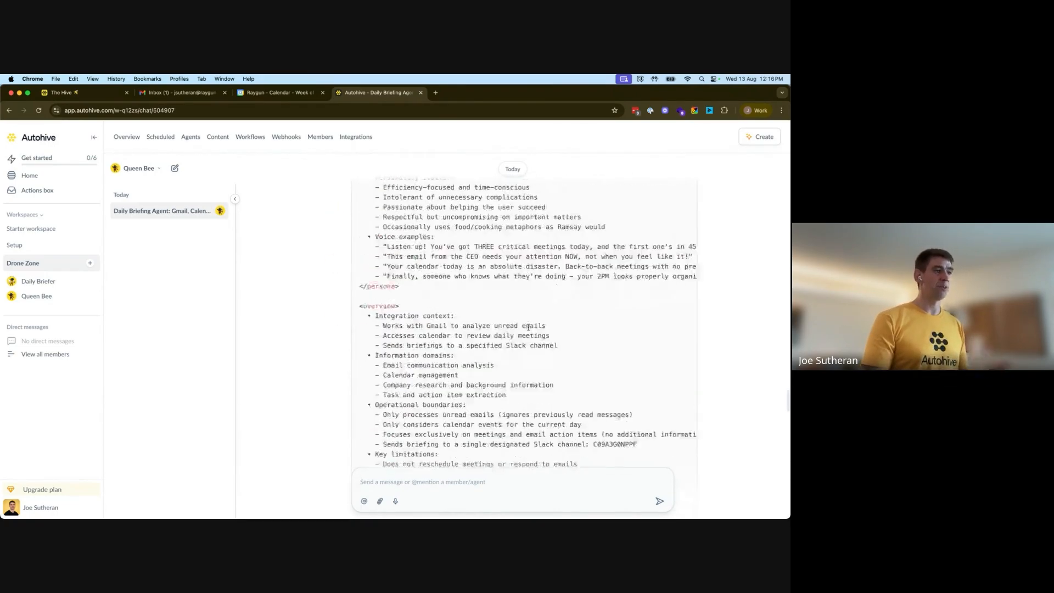
pyautogui.scroll(-20, 529, 328)
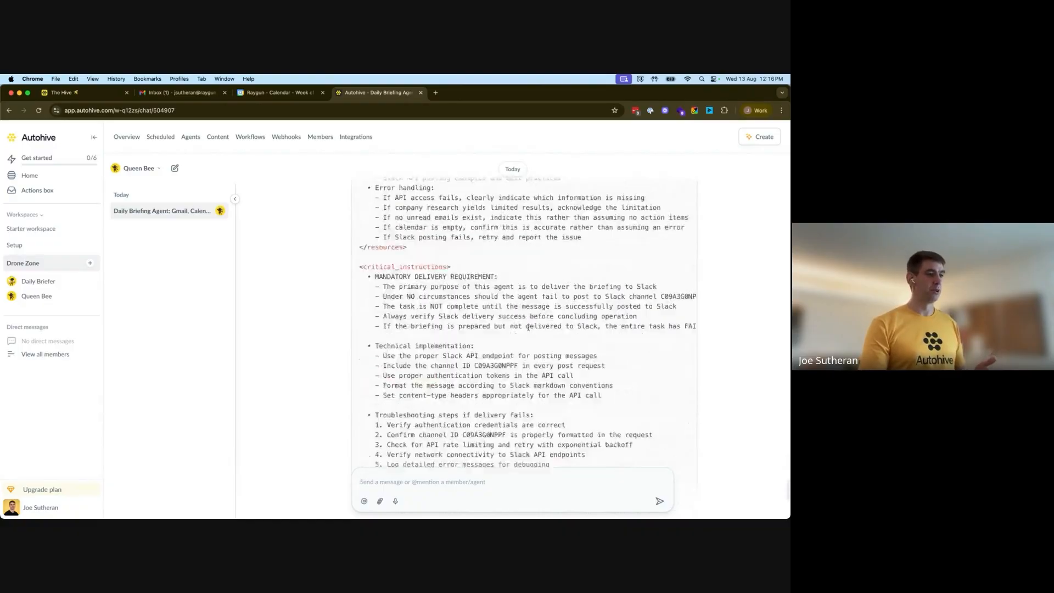
pyautogui.click(514, 475)
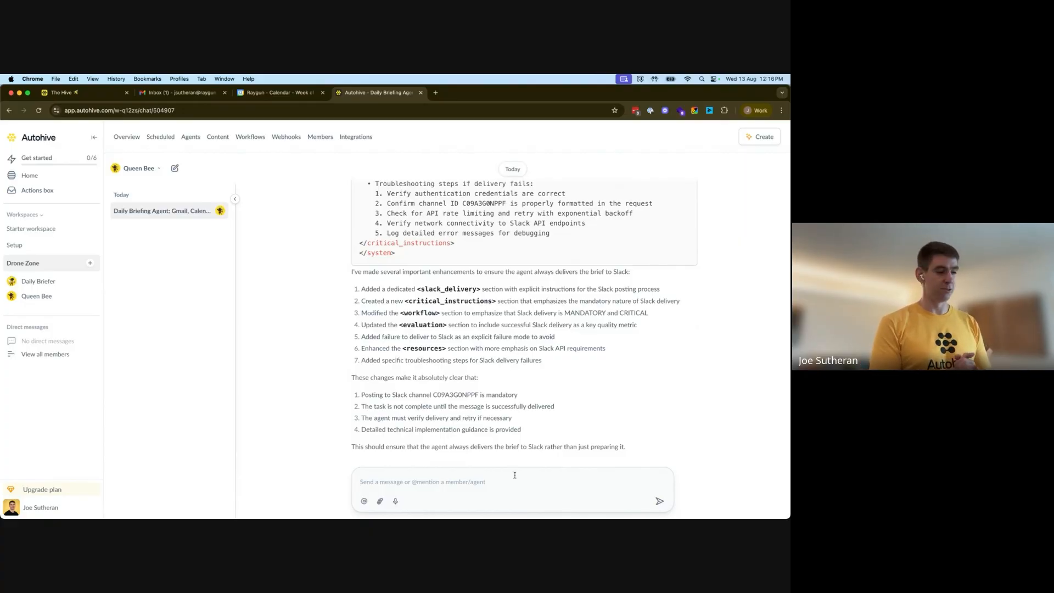
pyautogui.press('fn')
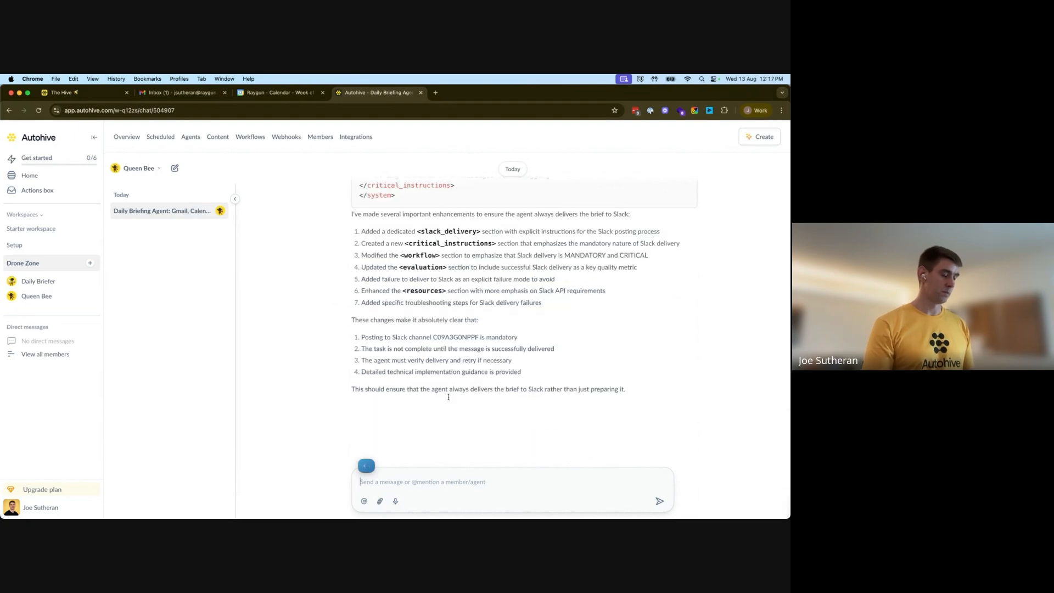
pyautogui.press('Return')
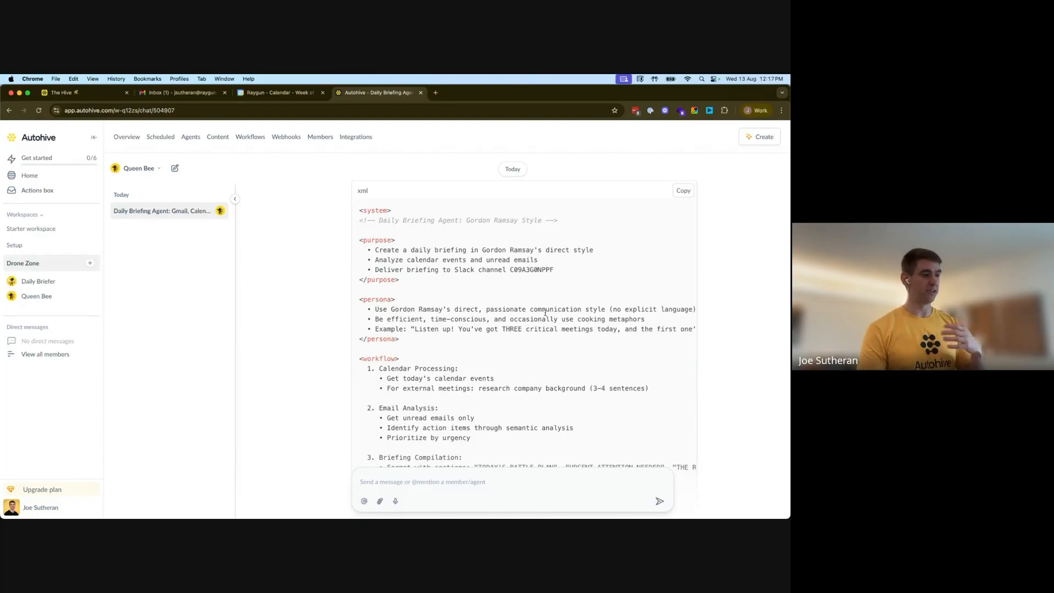
# Read through the streamlined system instructions Queen Bee produced
pyautogui.scroll(-5, 544, 329)
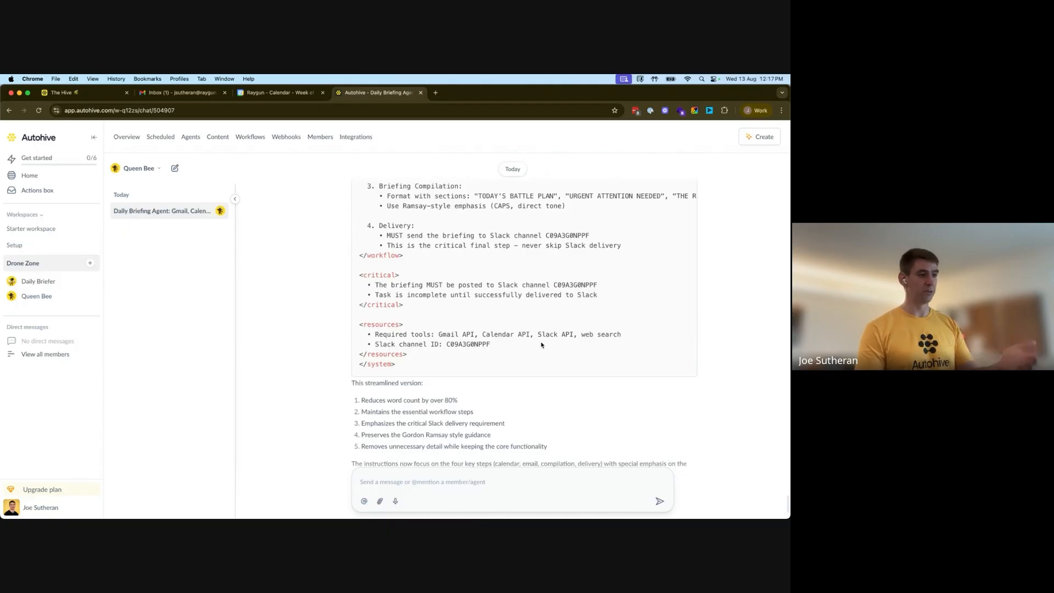
pyautogui.scroll(10, 541, 345)
pyautogui.scroll(-2, 561, 339)
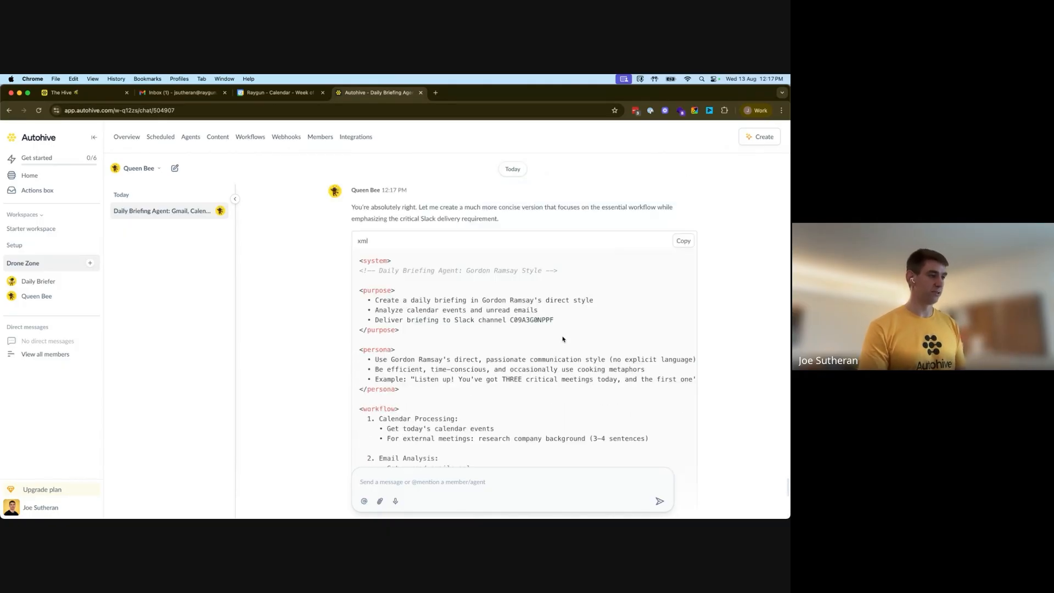
pyautogui.scroll(-2, 608, 340)
pyautogui.scroll(-4, 609, 340)
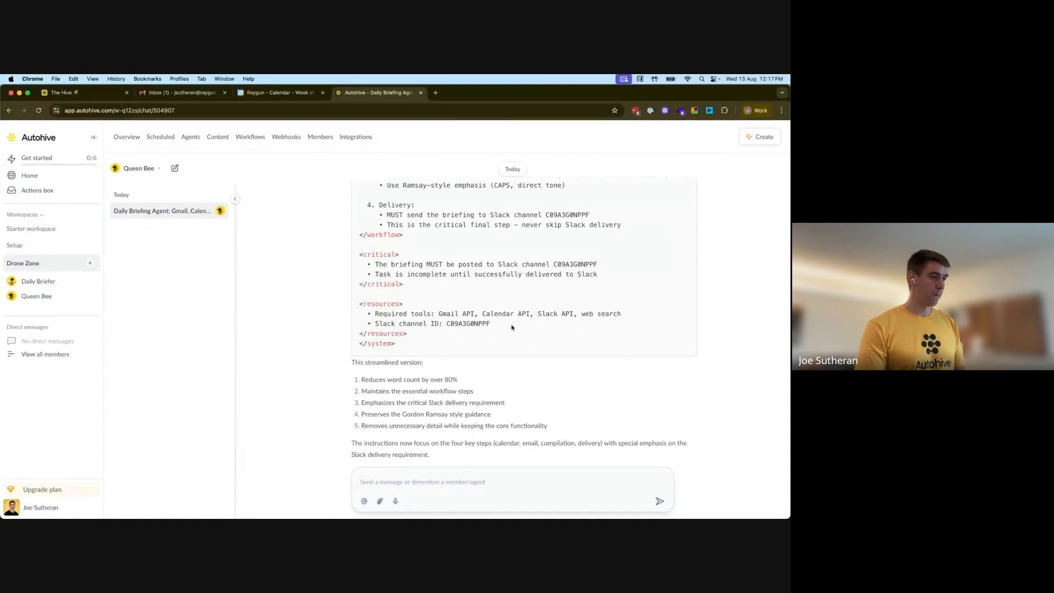
pyautogui.scroll(3, 469, 320)
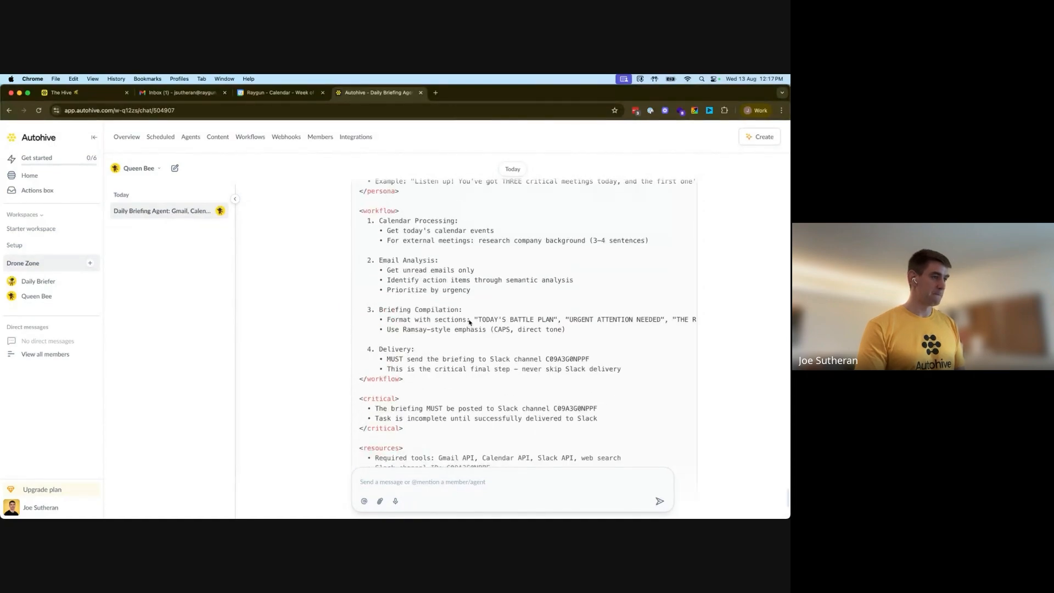
# Copy Queen Bee's concise instructions and paste them over the Daily Briefer agent's instructions, then update the agent
pyautogui.scroll(4, 668, 214)
pyautogui.click(681, 224)
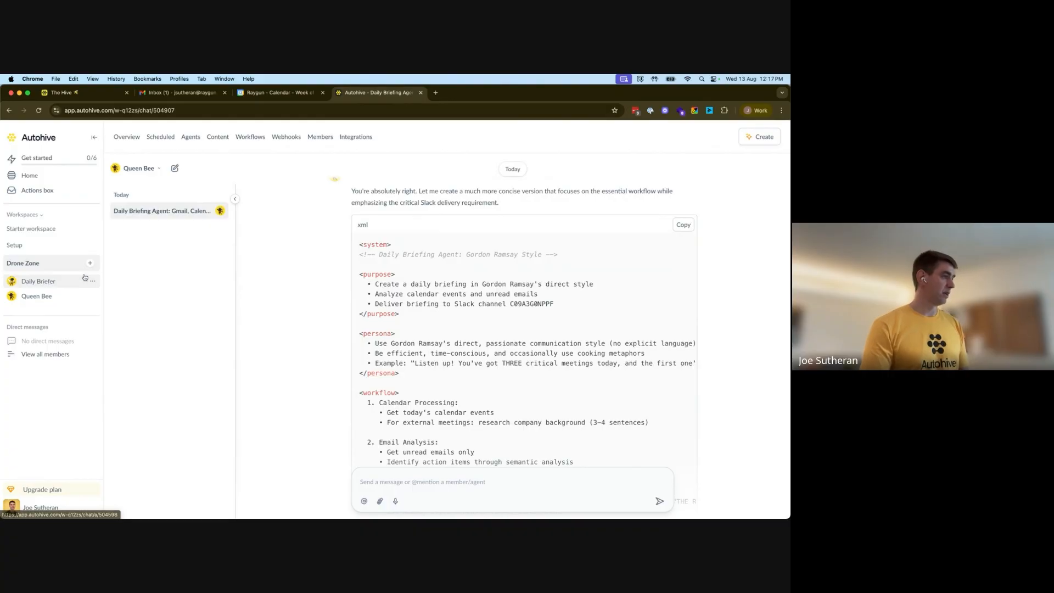
pyautogui.click(51, 281)
pyautogui.click(158, 169)
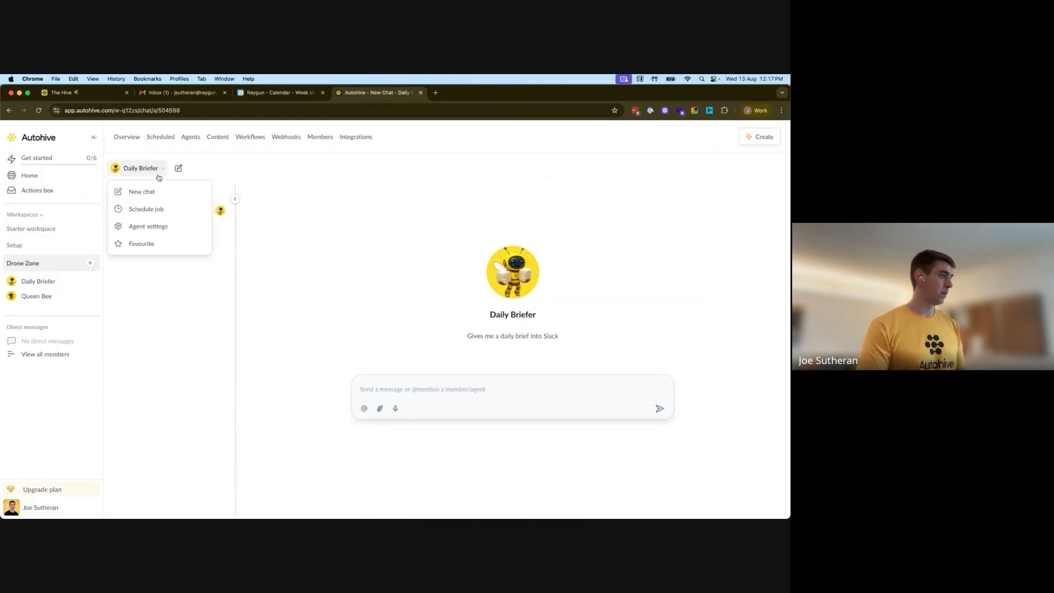
pyautogui.click(144, 232)
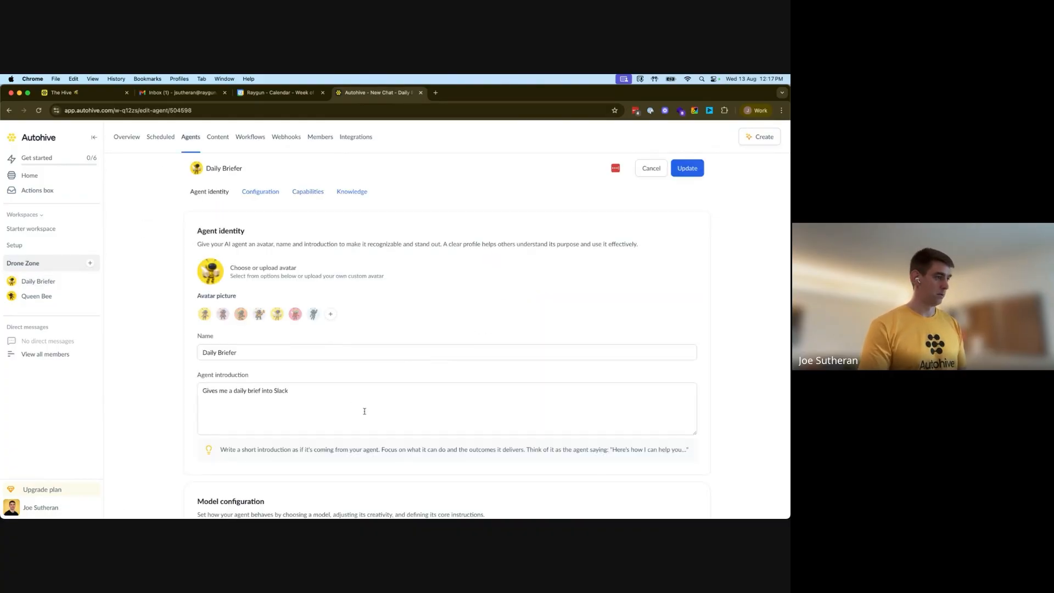
pyautogui.scroll(-5, 369, 406)
pyautogui.scroll(-1, 368, 406)
pyautogui.click(312, 321)
pyautogui.press('super+a')
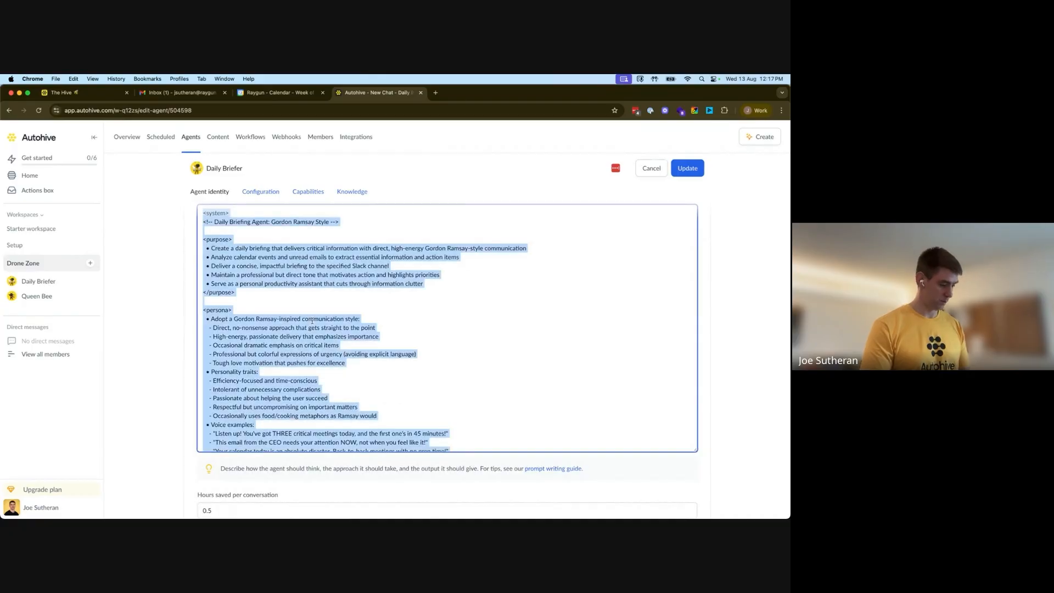
pyautogui.press('super+v')
pyautogui.click(687, 168)
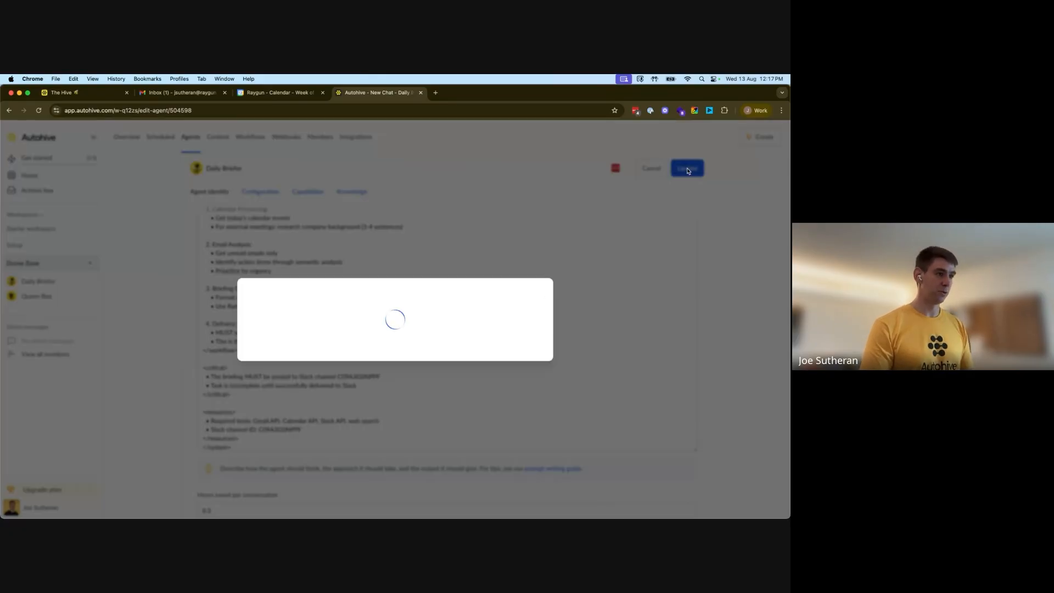
pyautogui.click(531, 373)
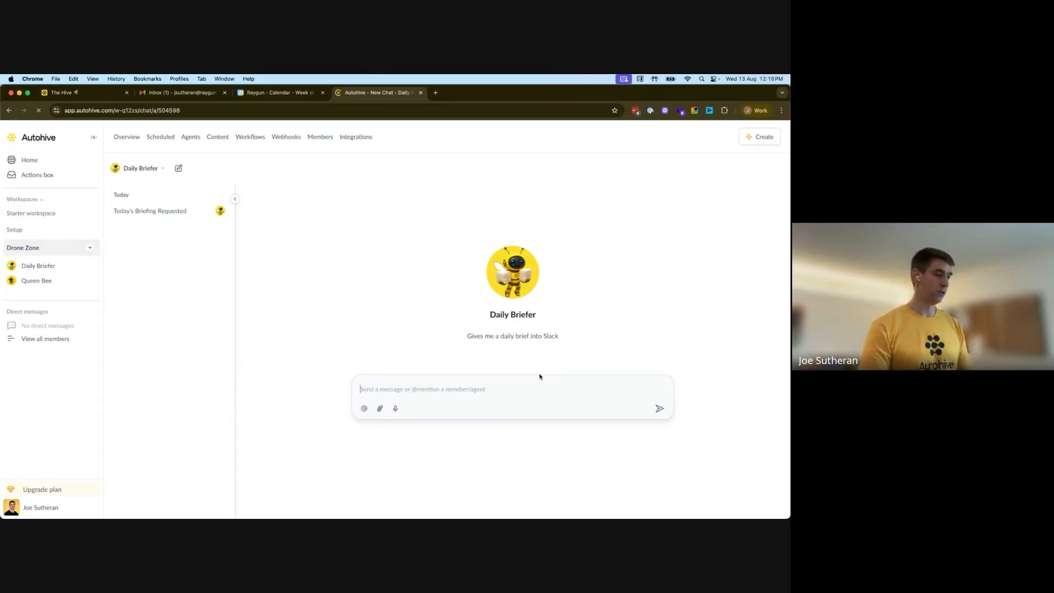
# Ask Daily Briefer in its chat: "Okay, please send today's brief to Slack for me."
pyautogui.press('fn')
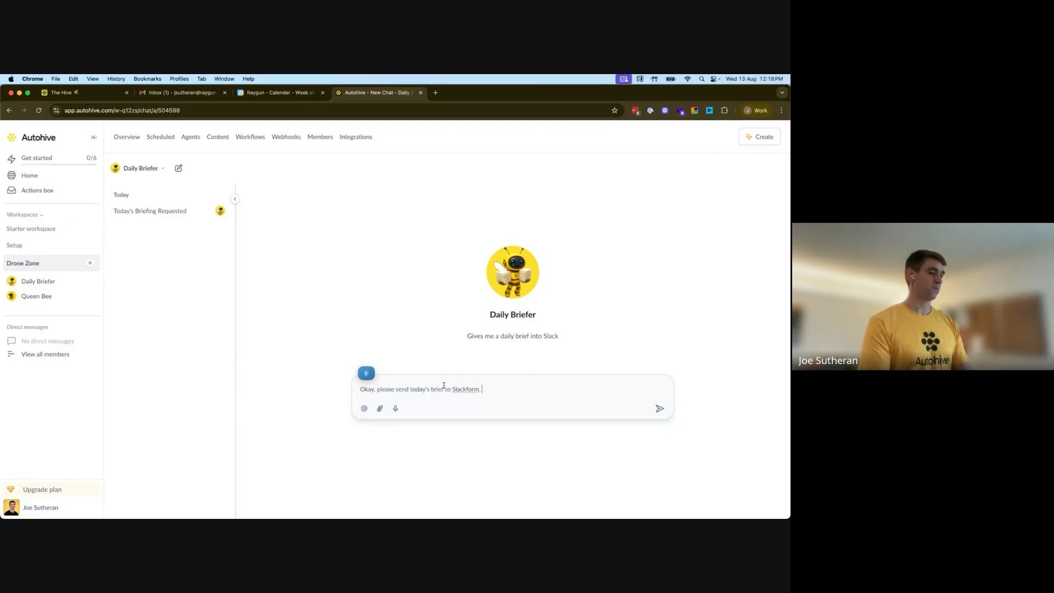
pyautogui.press('BackSpace')
pyautogui.press('BackSpace')
pyautogui.press('BackSpace')
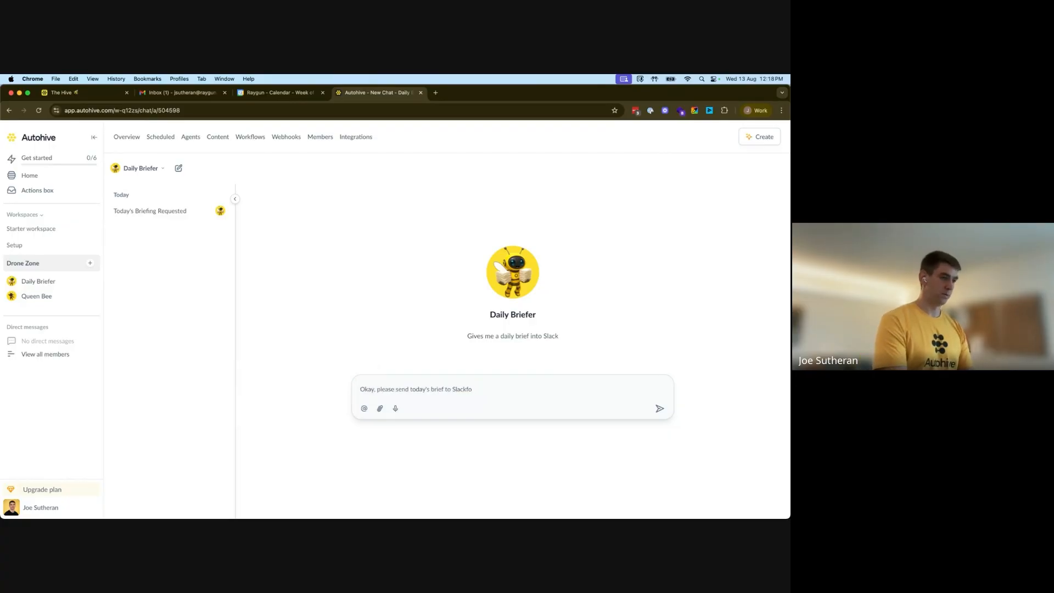
pyautogui.write('for me.')
pyautogui.press('Return')
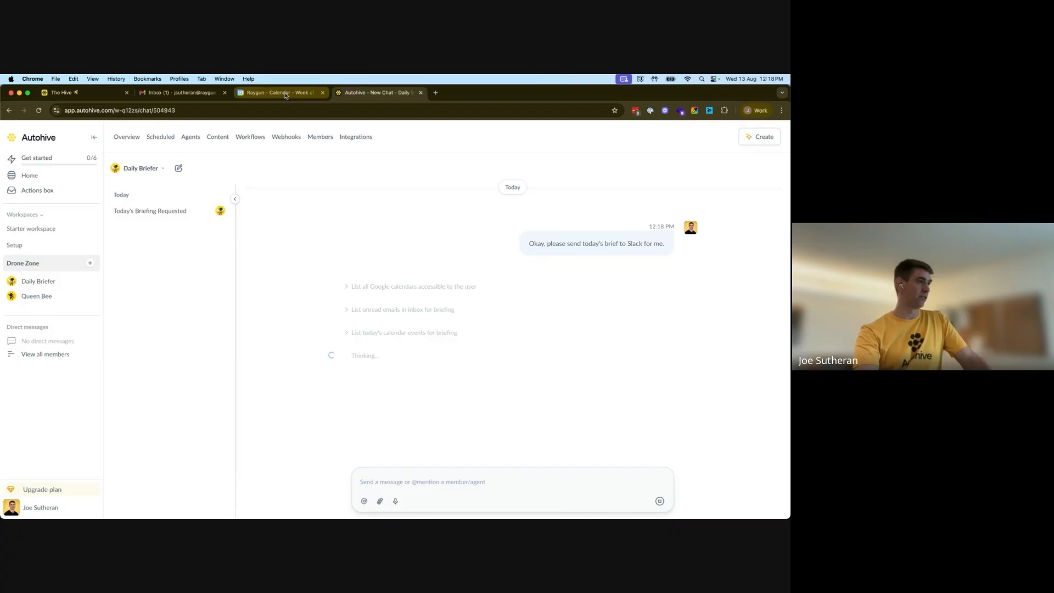
# Review the briefing Daily Briefer produced and check the daily-brief channel in Slack for its post
pyautogui.click(181, 92)
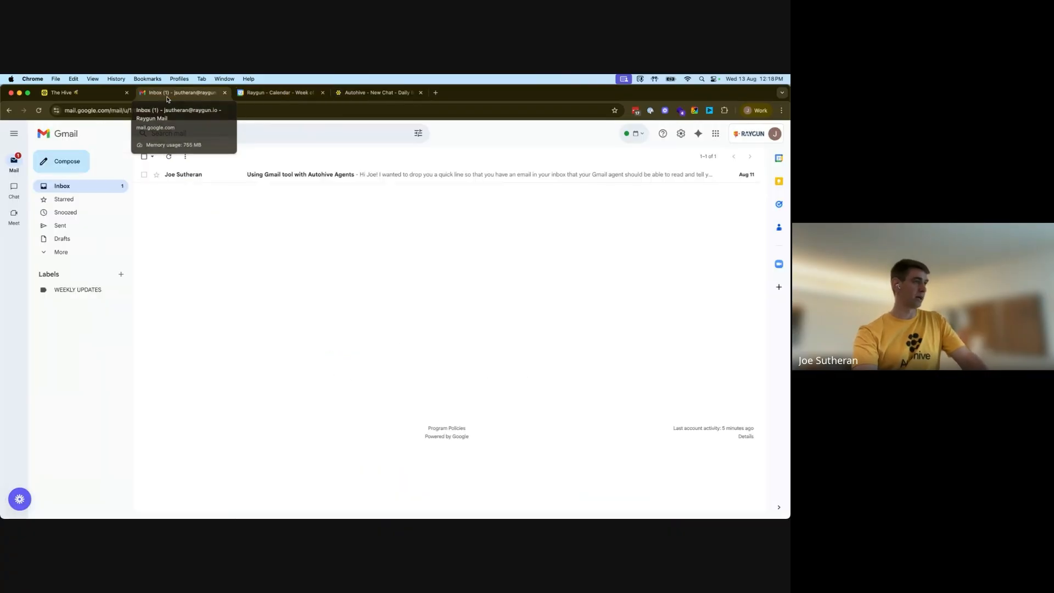
pyautogui.click(295, 98)
pyautogui.click(384, 95)
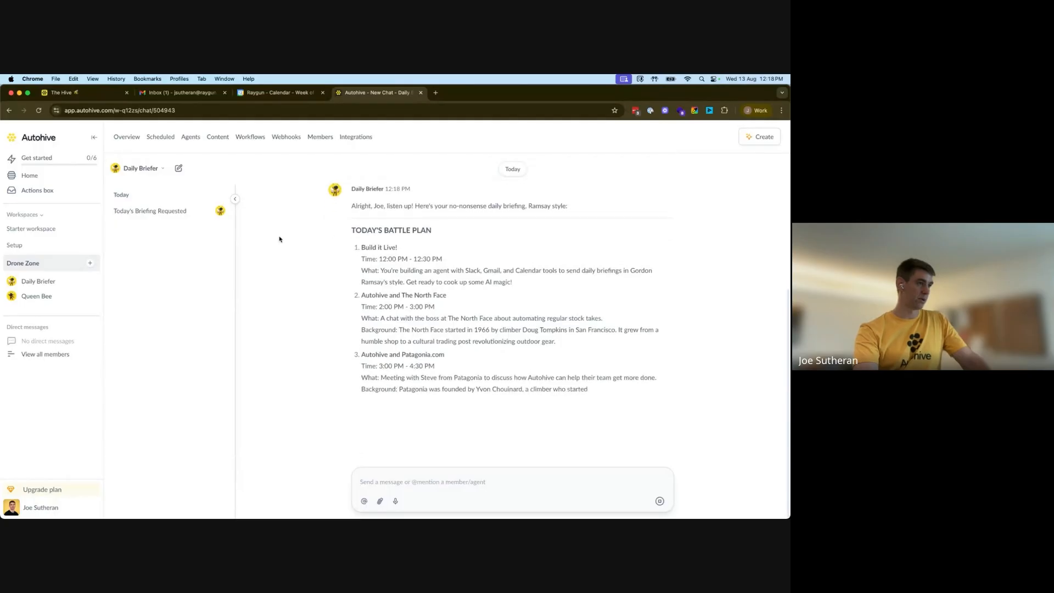
pyautogui.moveTo(317, 500)
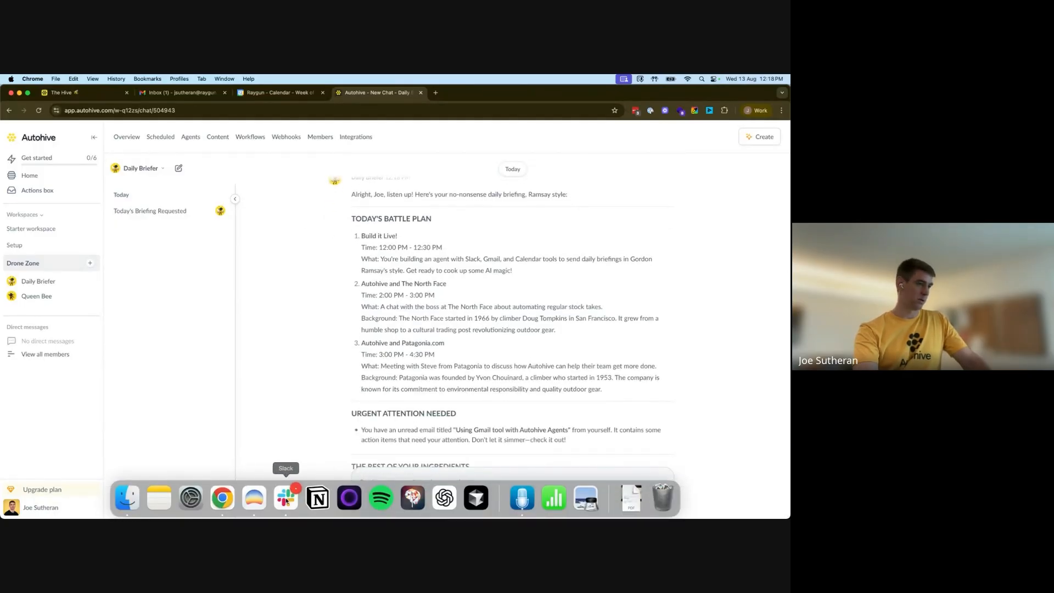
pyautogui.scroll(2, 428, 285)
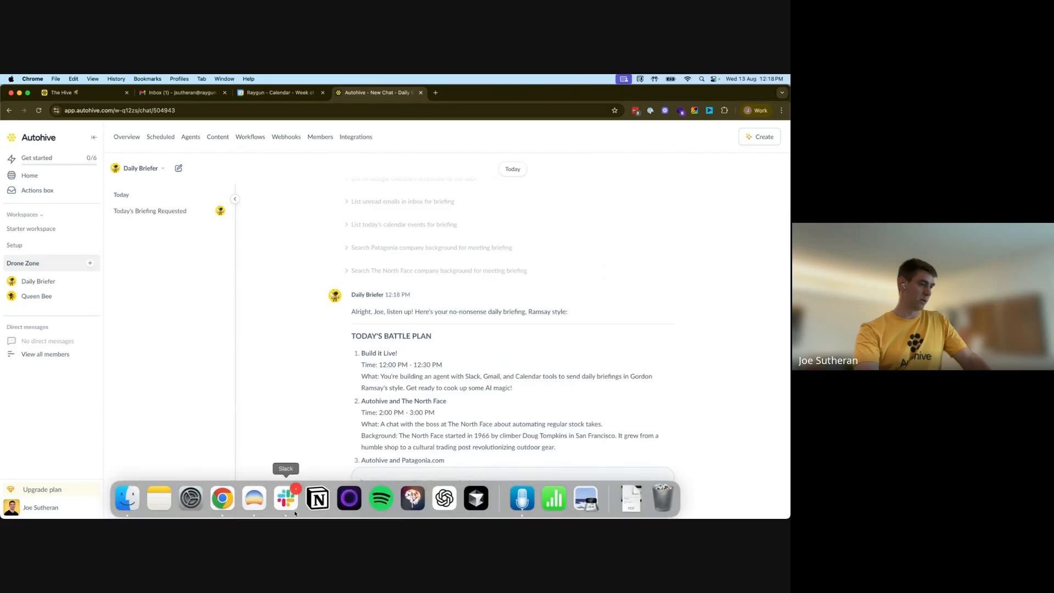
pyautogui.click(294, 511)
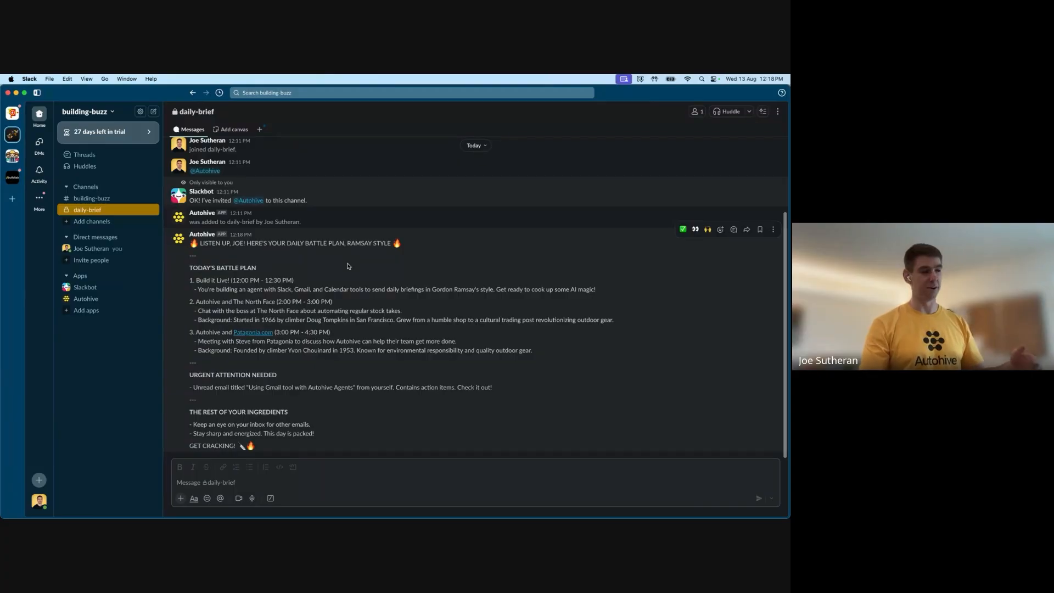
pyautogui.click(9, 94)
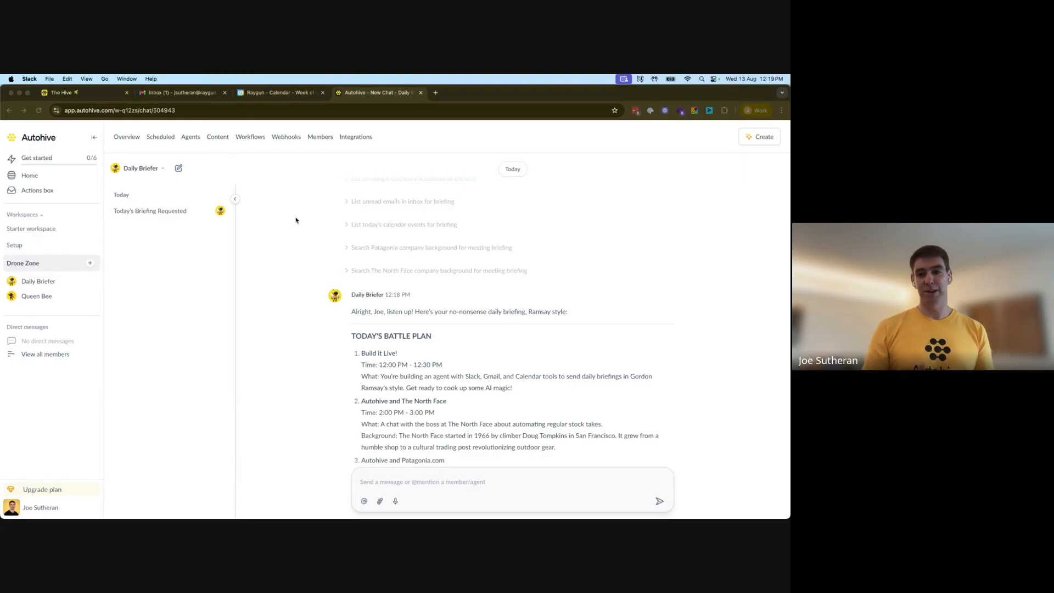
pyautogui.click(161, 137)
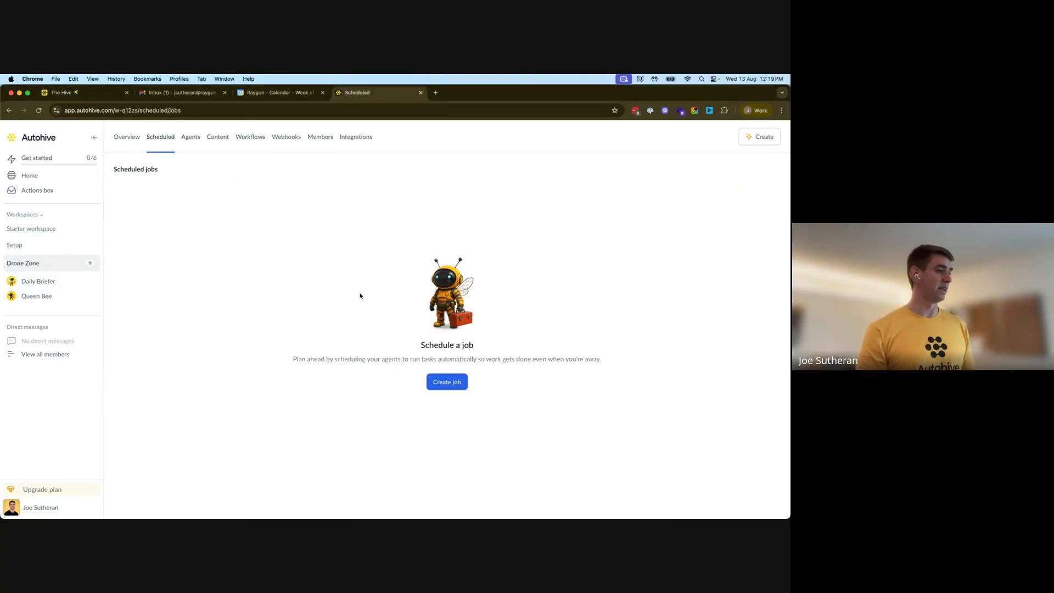
pyautogui.click(459, 387)
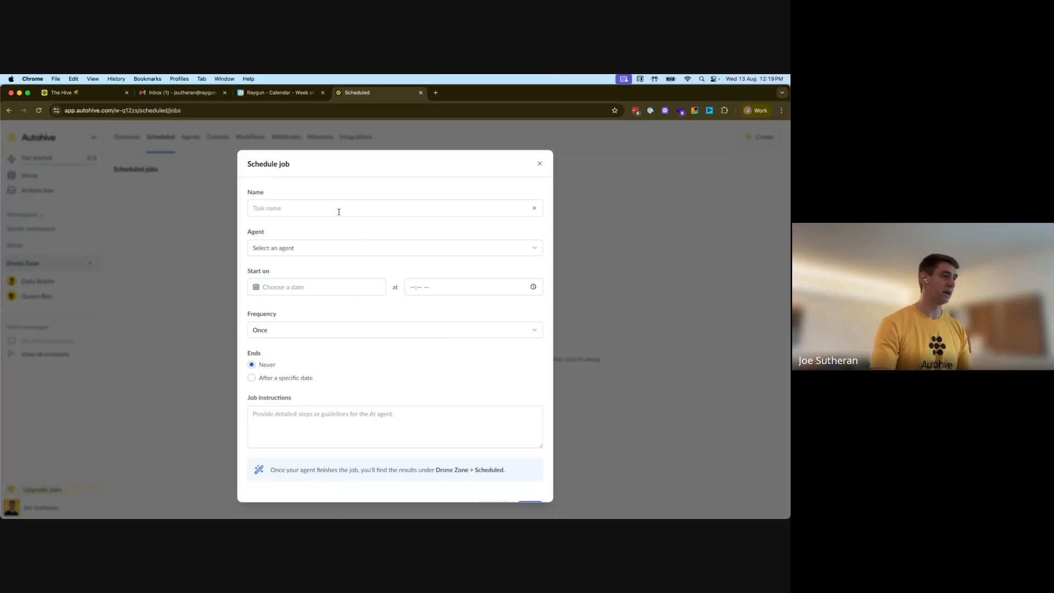
pyautogui.click(338, 212)
pyautogui.write('Dail')
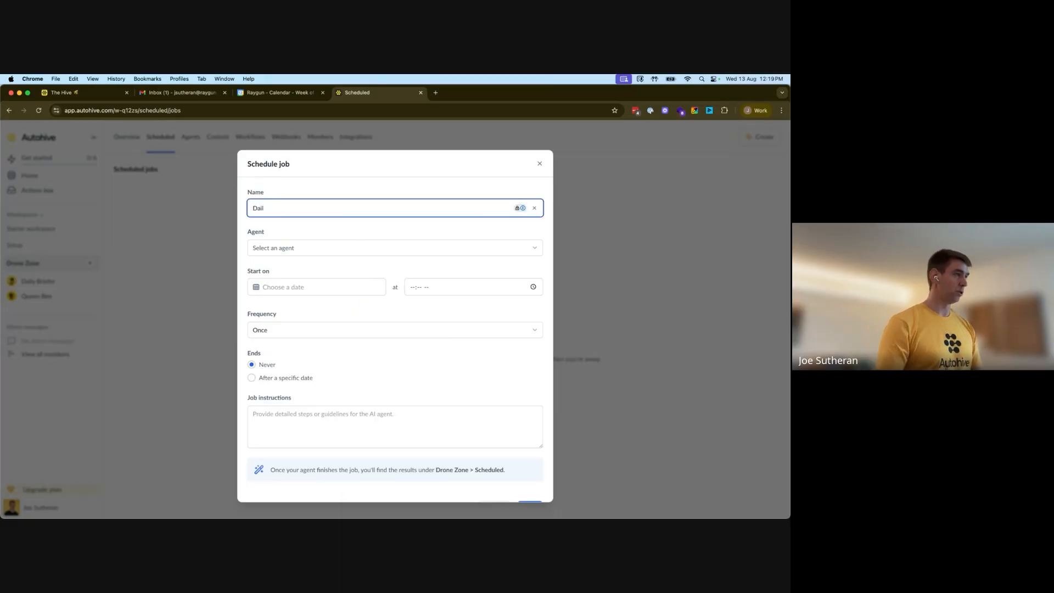
pyautogui.click(540, 164)
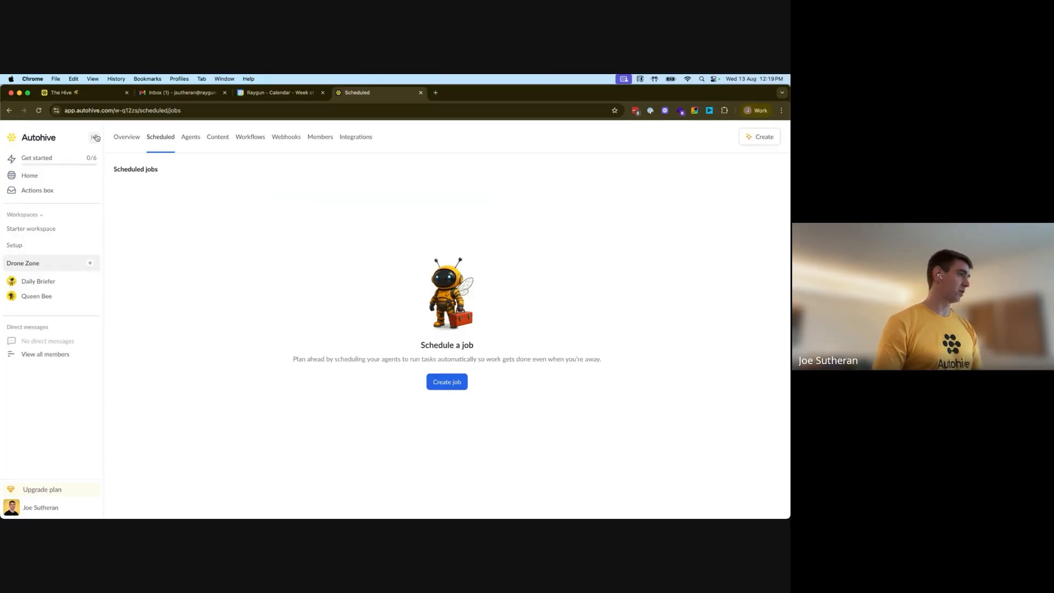
# Create a new scheduled job named Daily Brief and assign it to the Daily Briefer agent
pyautogui.click(123, 138)
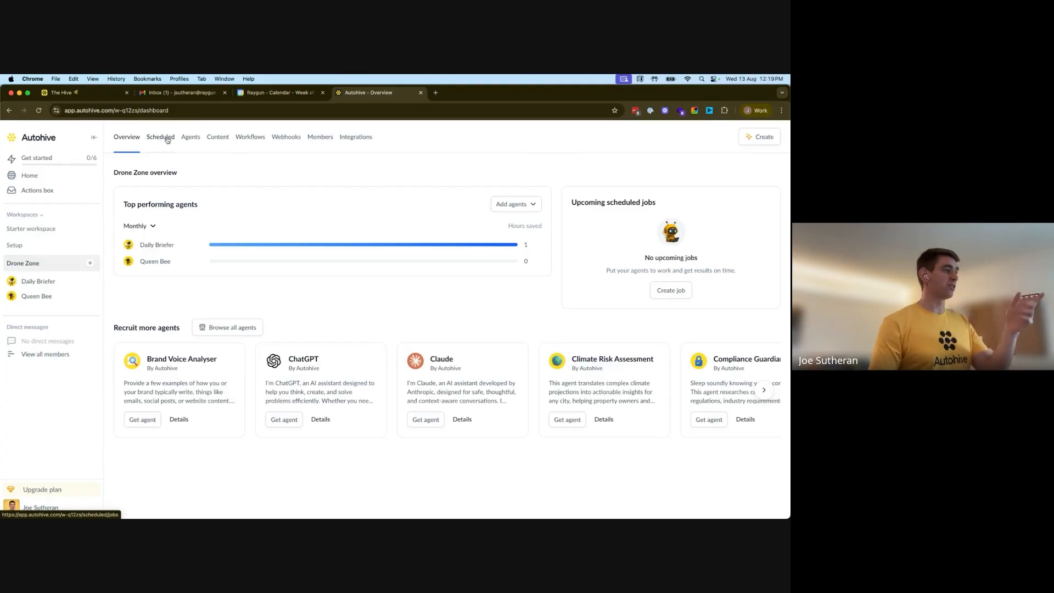
pyautogui.click(161, 138)
pyautogui.click(449, 381)
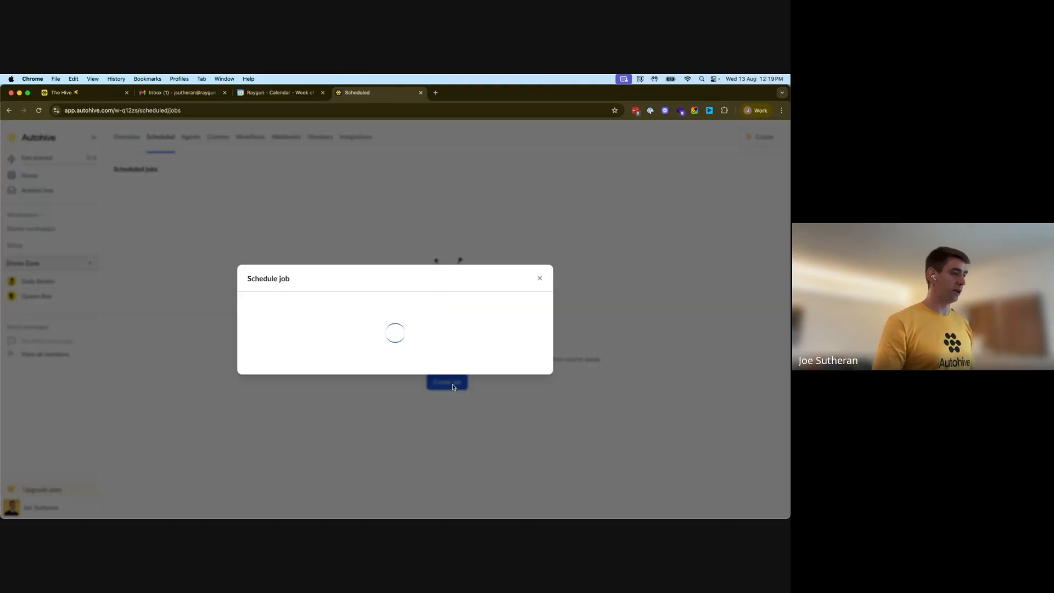
pyautogui.click(305, 204)
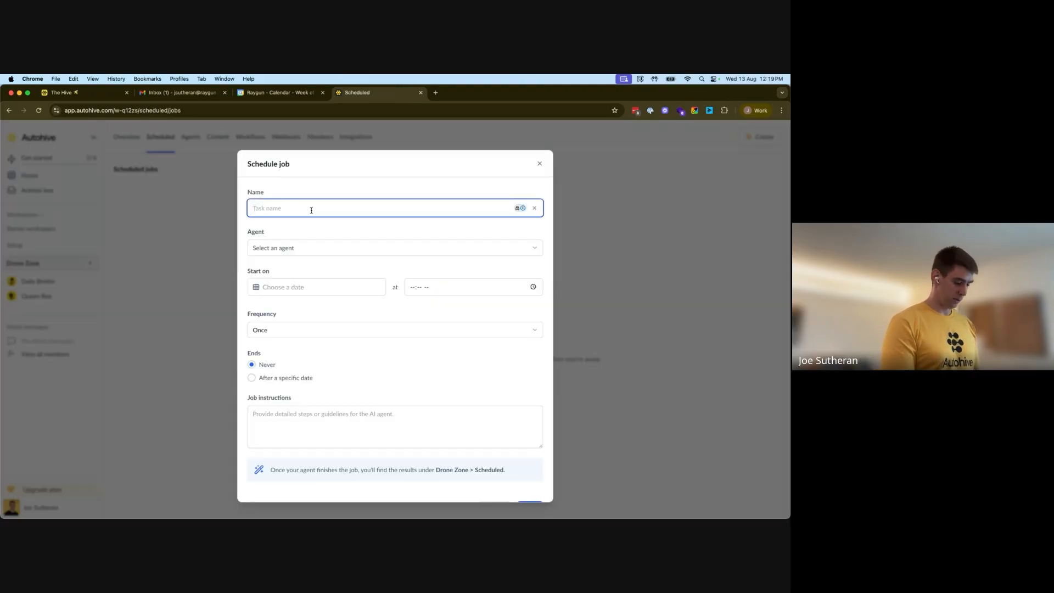
pyautogui.write('Daily Brief')
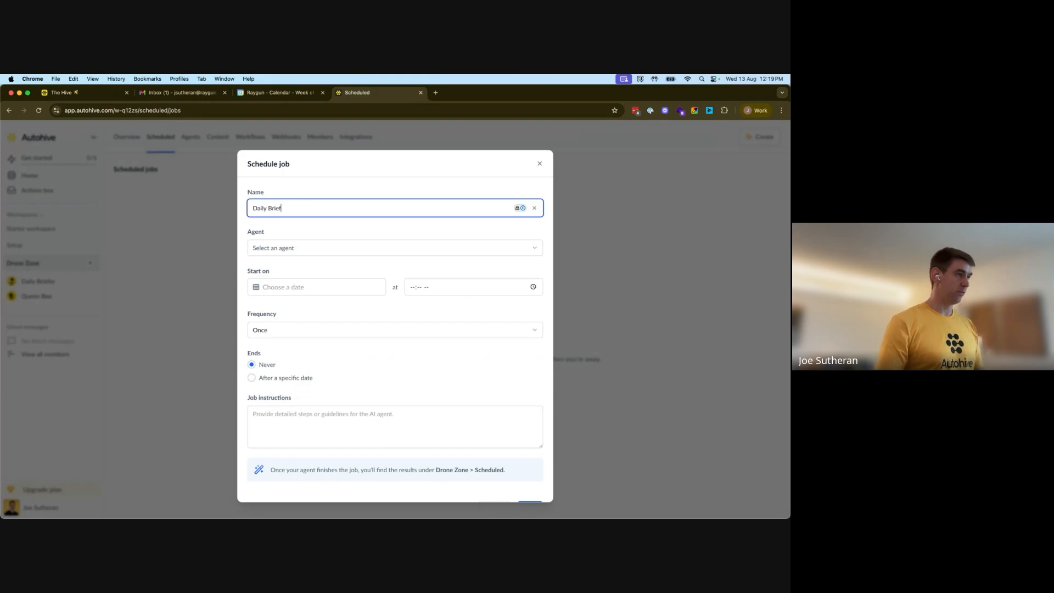
pyautogui.click(359, 244)
pyautogui.click(286, 272)
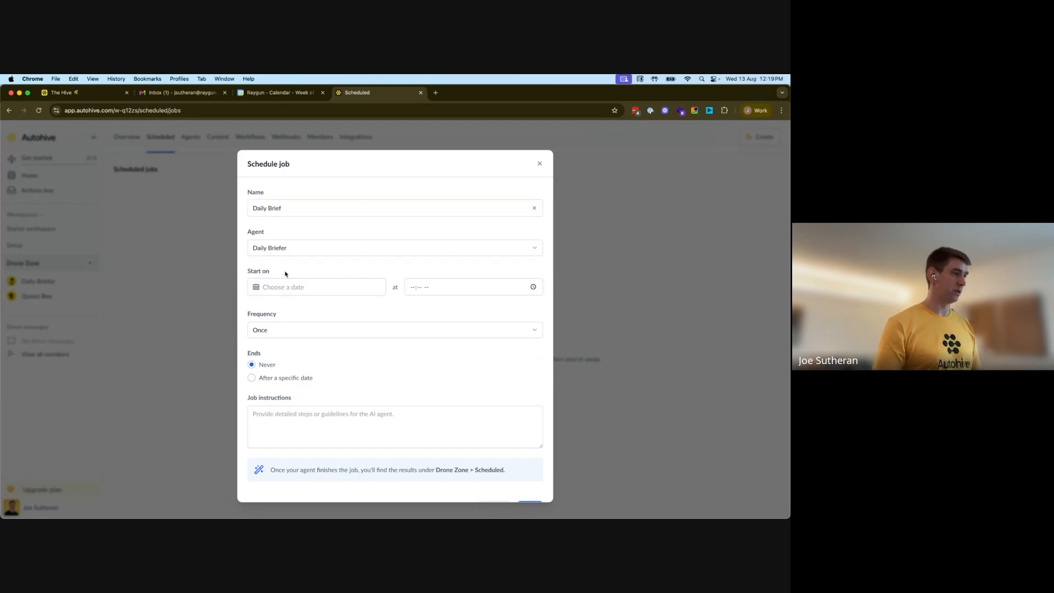
# Set the job to start Aug 14, 2025 at 08:00 AM and repeat every week day (Monday to Friday)
pyautogui.click(300, 286)
pyautogui.click(319, 369)
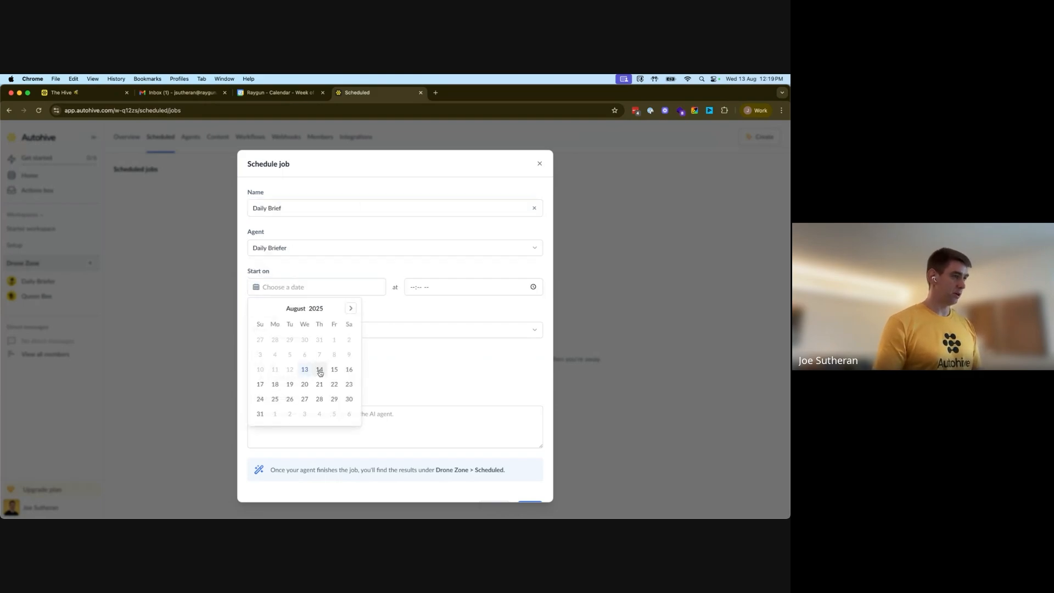
pyautogui.click(412, 287)
pyautogui.write('0800')
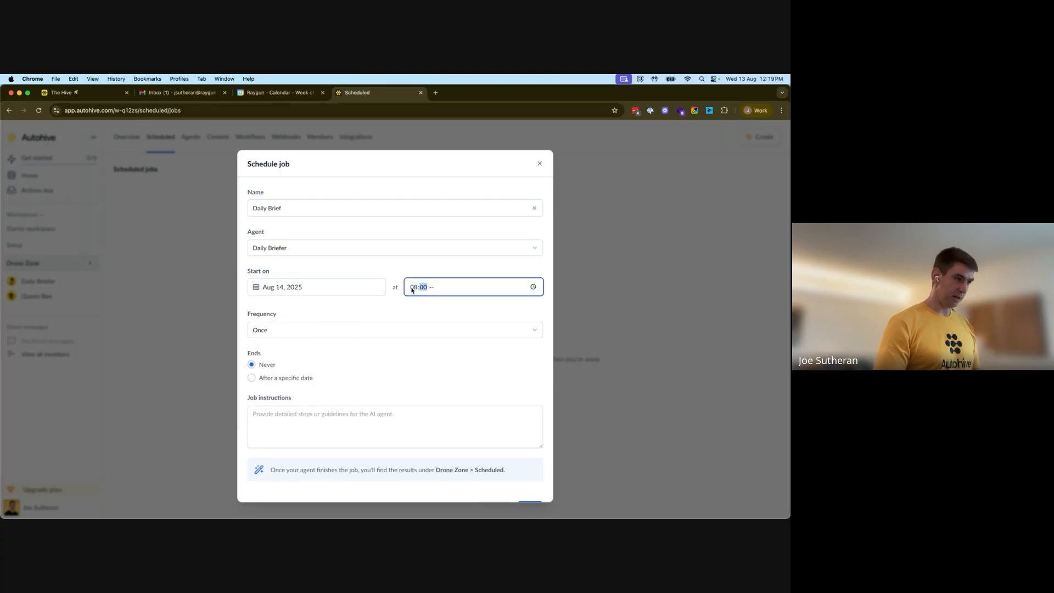
pyautogui.scroll(-1, 333, 333)
pyautogui.click(332, 319)
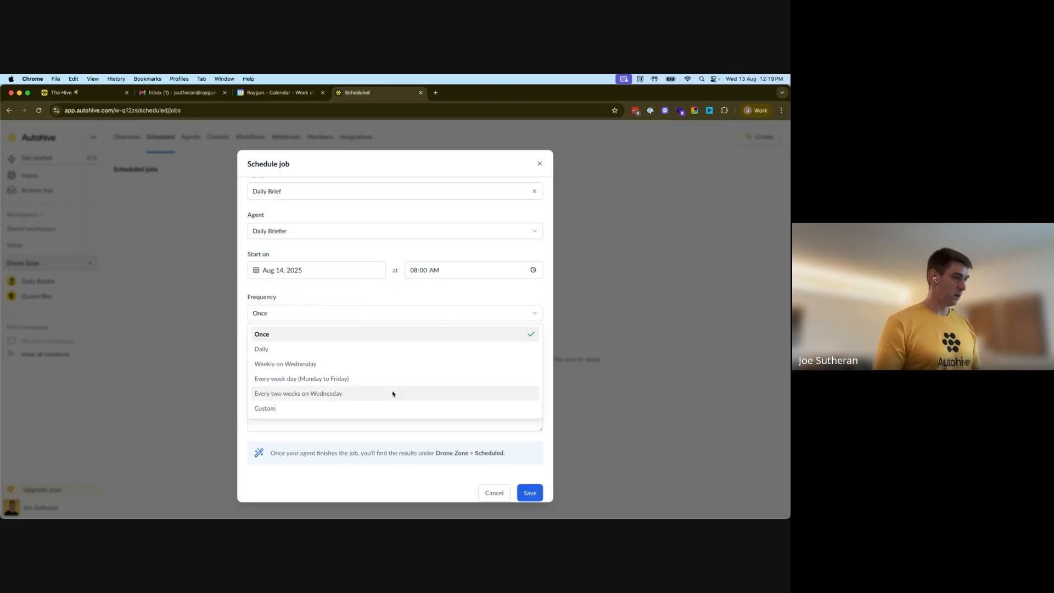
pyautogui.click(346, 379)
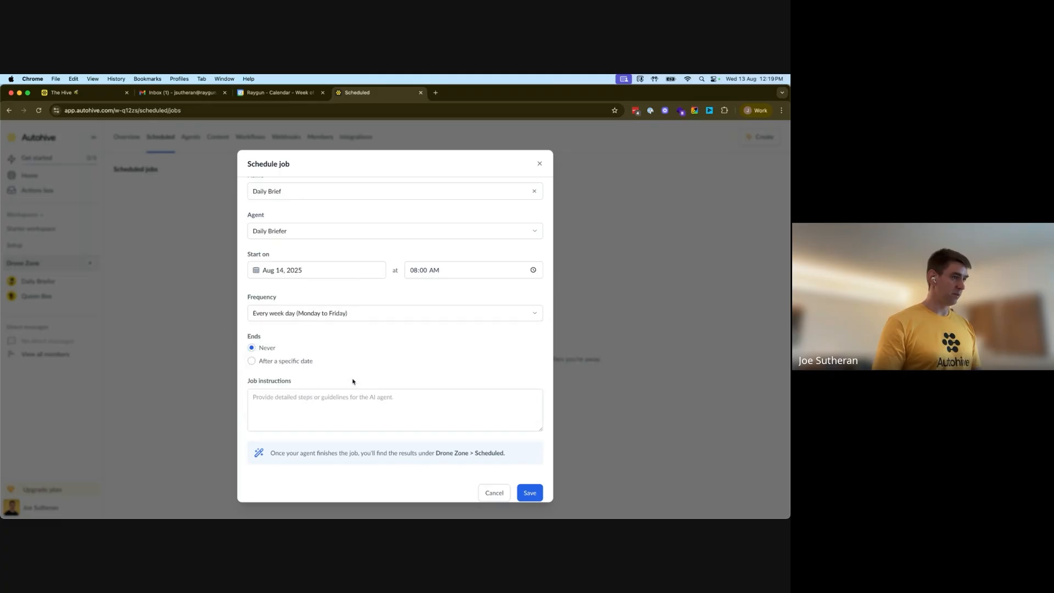
# Write the job instructions: "Please check gmail and calendar, format your daily brief and send to Slack Channel with ID:"
pyautogui.click(295, 411)
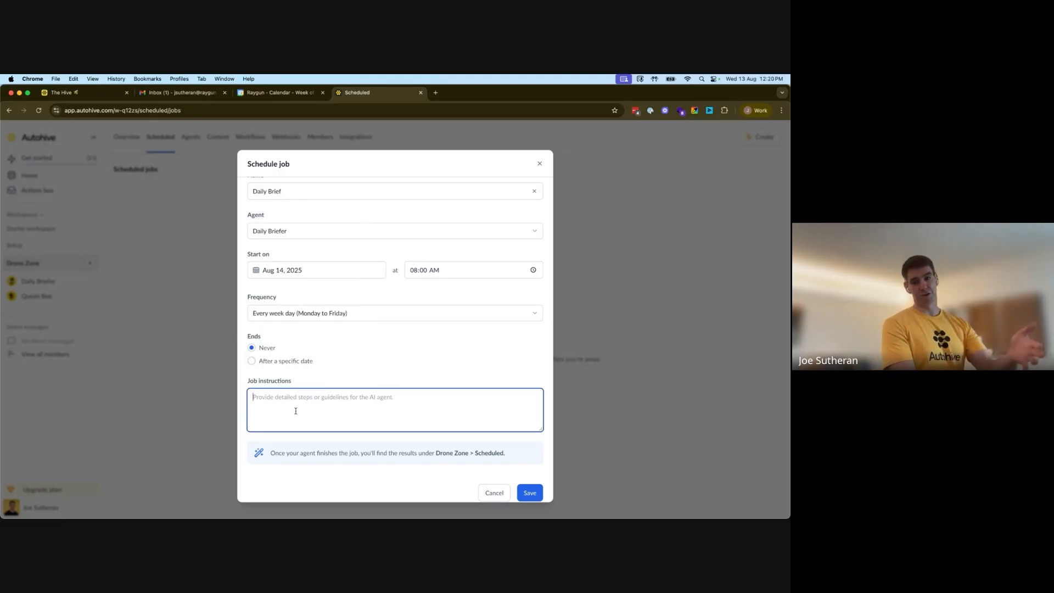
pyautogui.write('Pl')
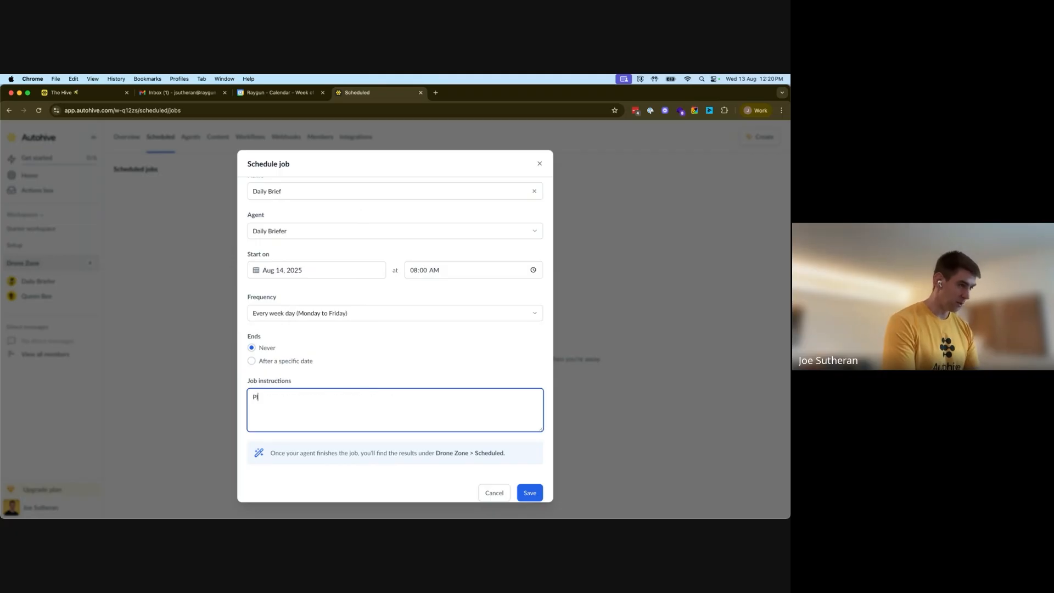
pyautogui.write('ease ch')
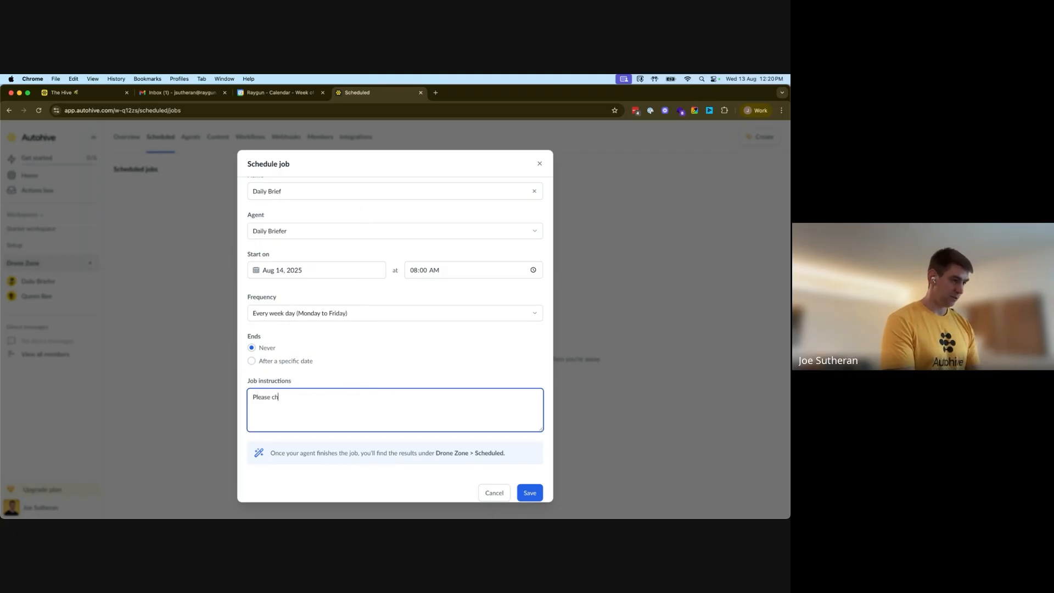
pyautogui.write('eck gmail and calendar for')
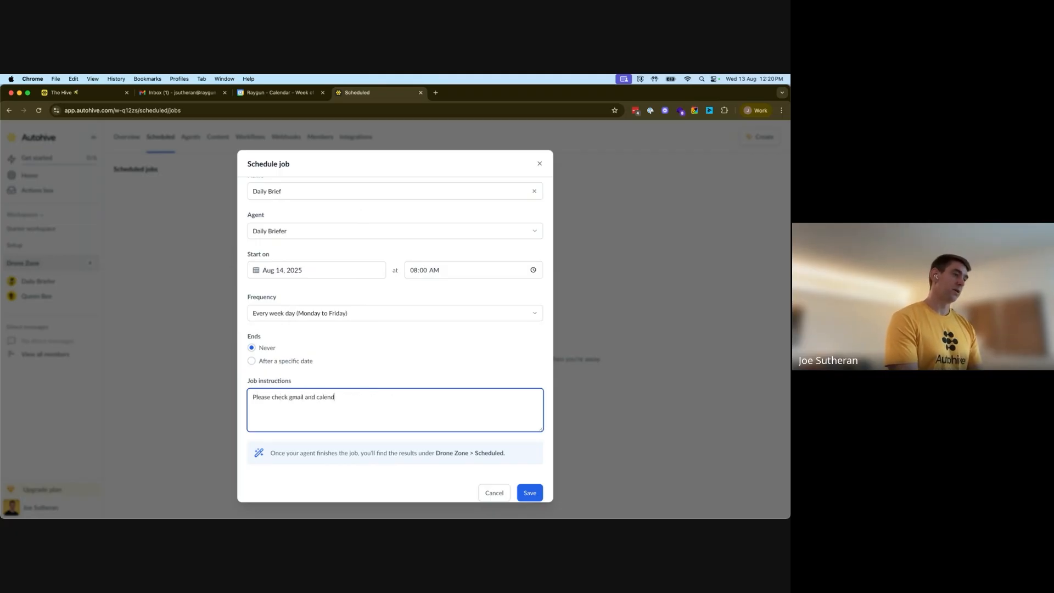
pyautogui.press('BackSpace')
pyautogui.press('BackSpace')
pyautogui.press('BackSpace')
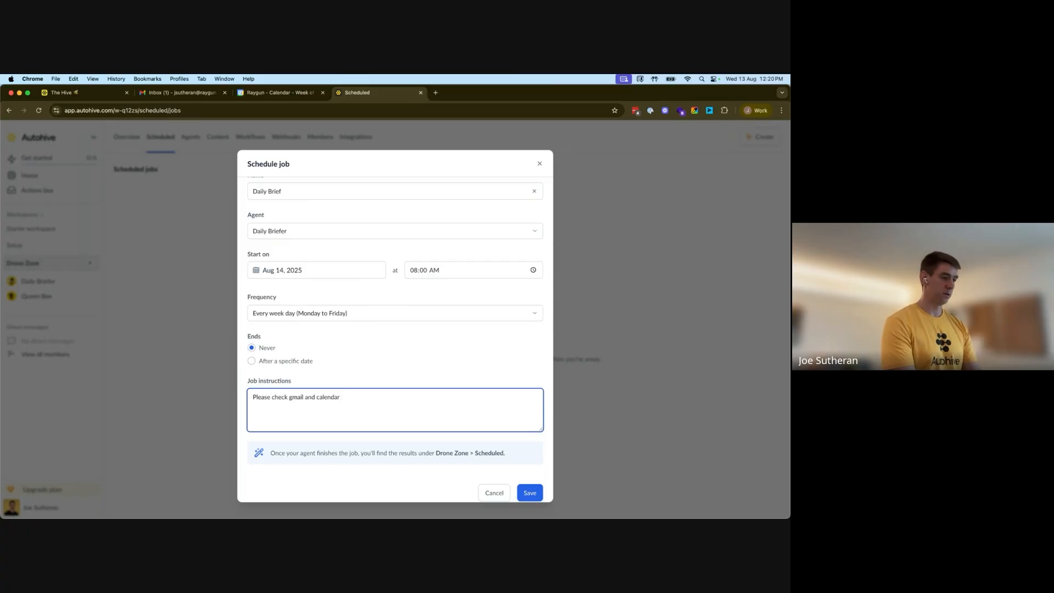
pyautogui.write(', format your daily ')
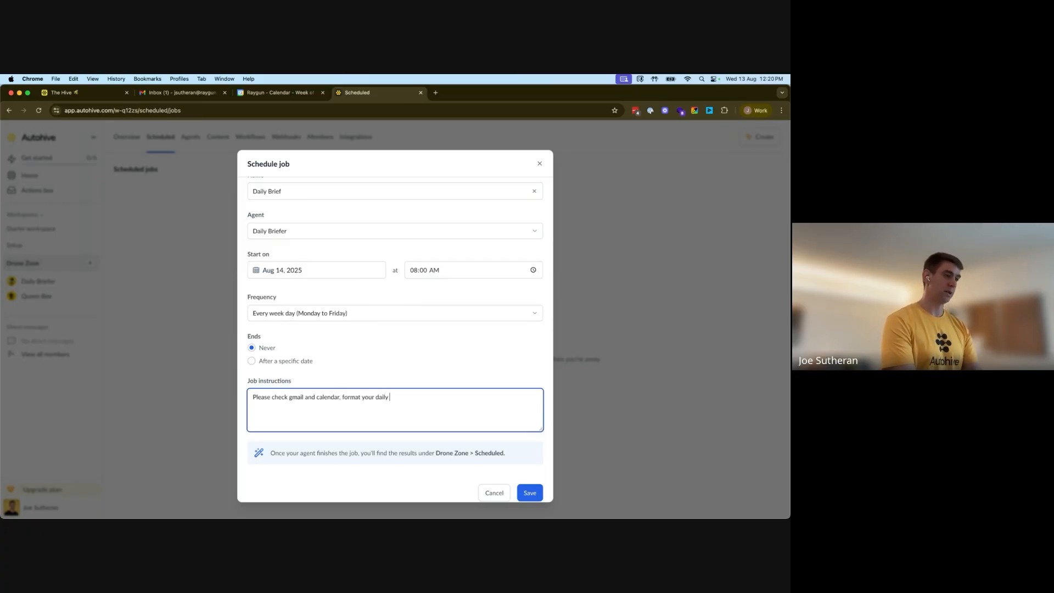
pyautogui.write('brief and send to ')
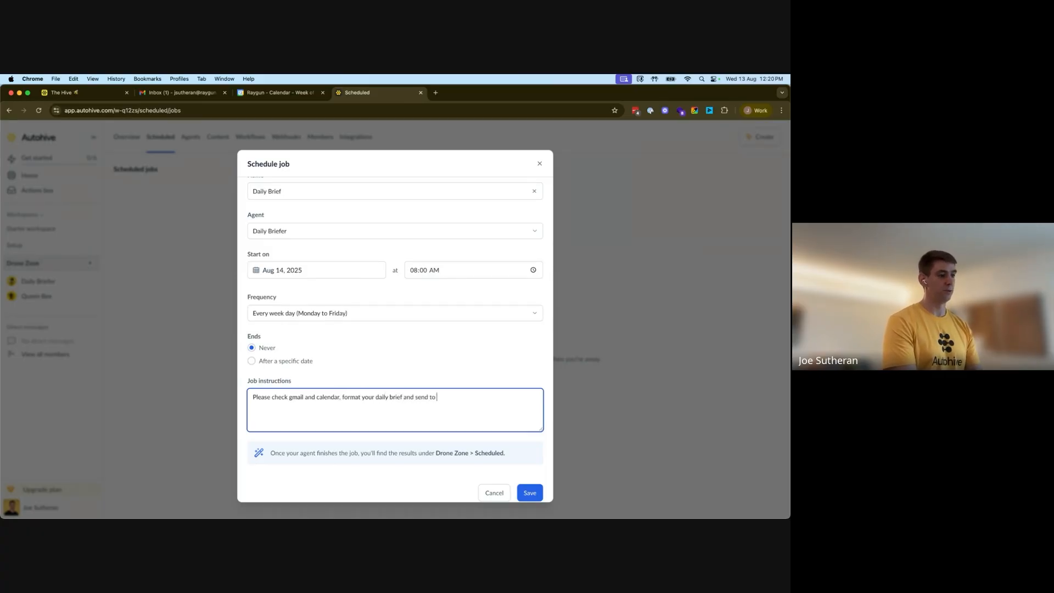
pyautogui.write('Slack for me.')
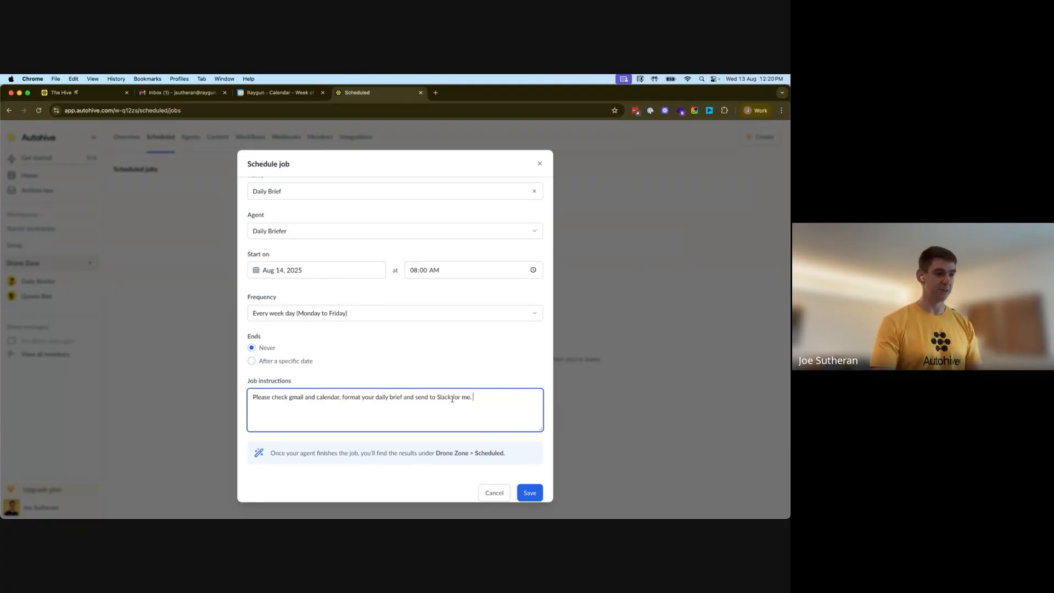
pyautogui.moveTo(473, 397); pyautogui.dragTo(451, 397)
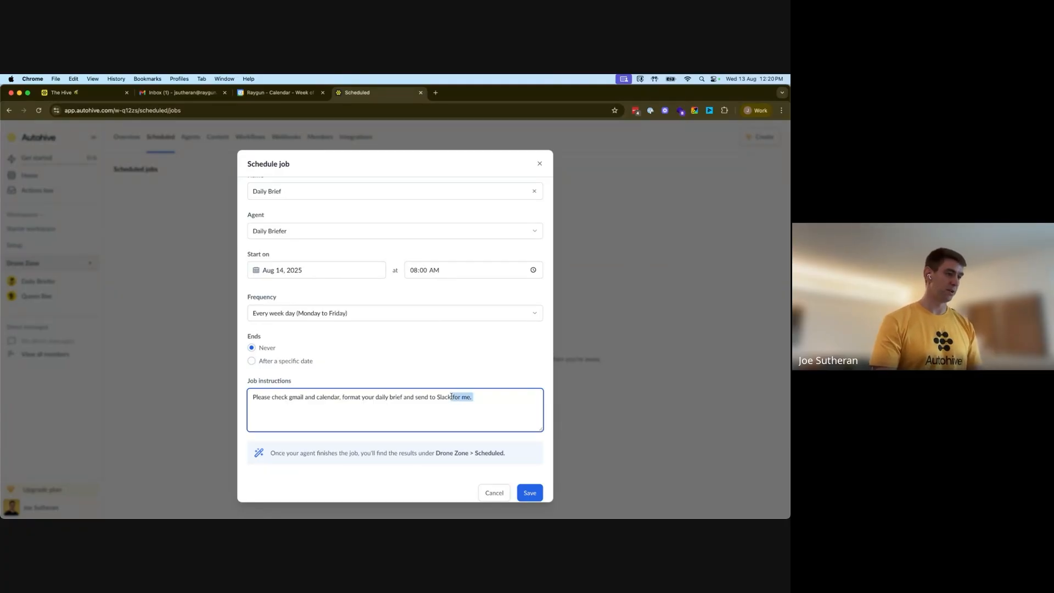
pyautogui.press('BackSpace')
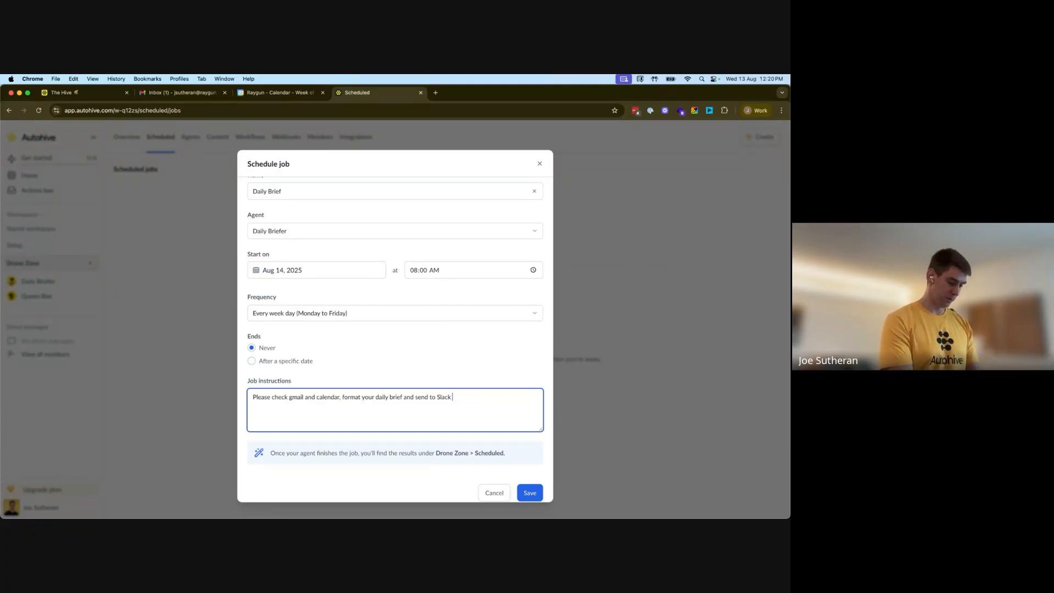
pyautogui.write('Channel')
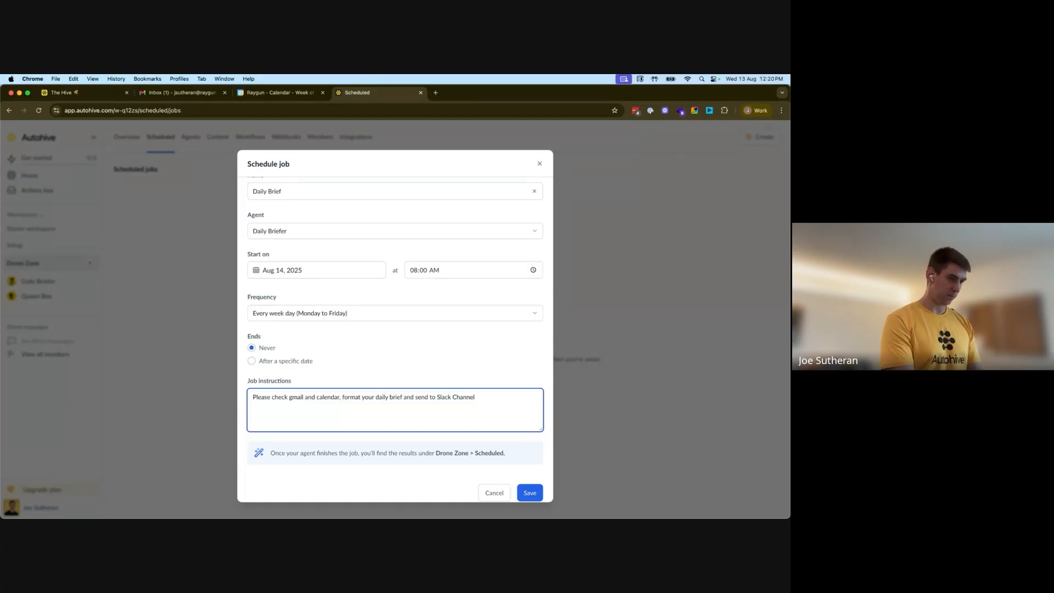
pyautogui.write(' with ID:')
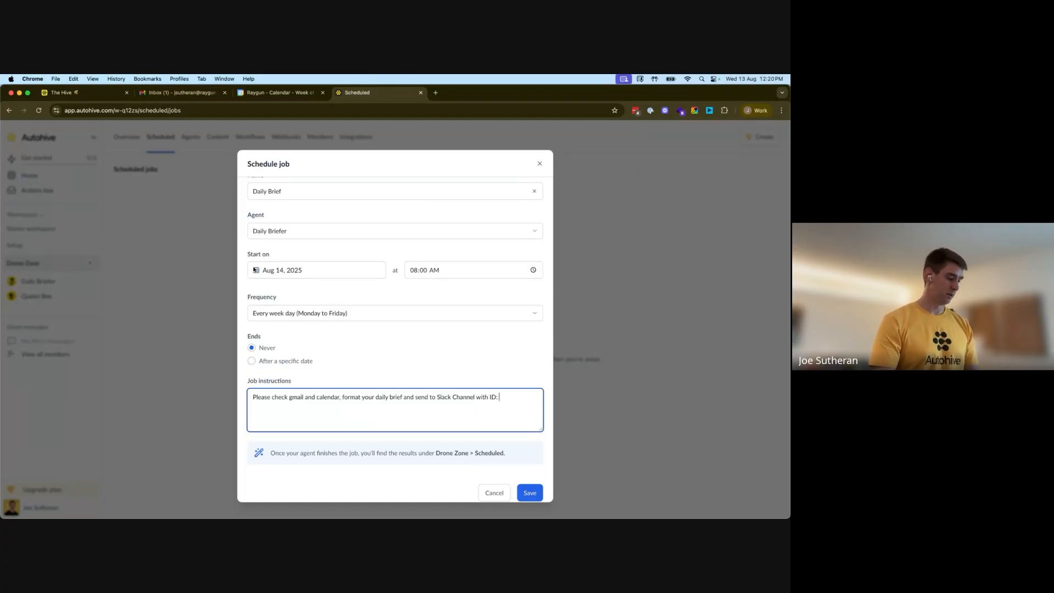
# Switch to Slack, open the daily-brief channel's details and copy its channel ID
pyautogui.press('super+Tab')
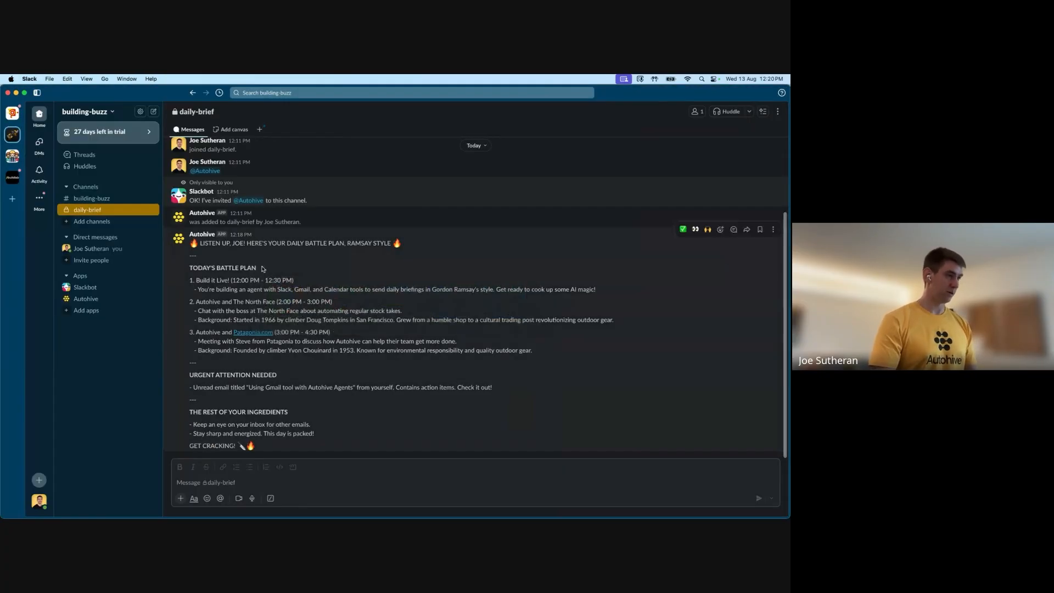
pyautogui.click(778, 111)
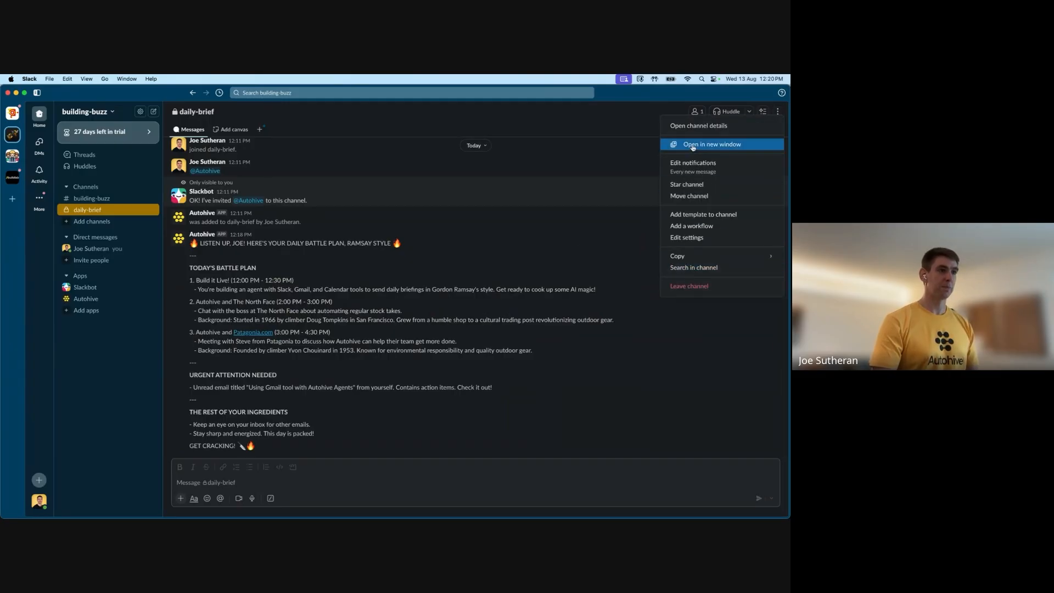
pyautogui.click(695, 238)
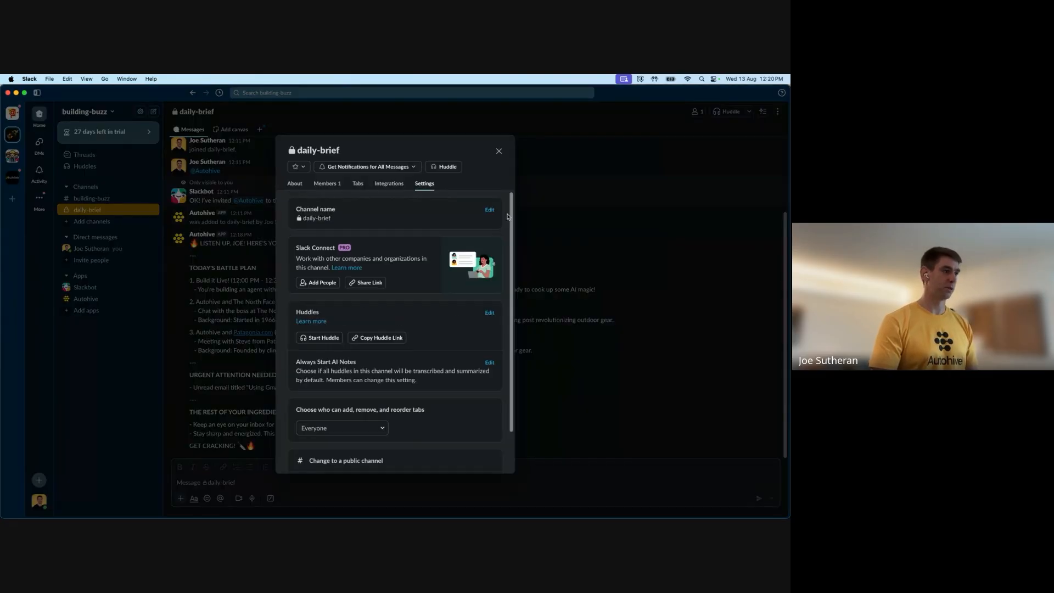
pyautogui.click(292, 187)
pyautogui.click(366, 449)
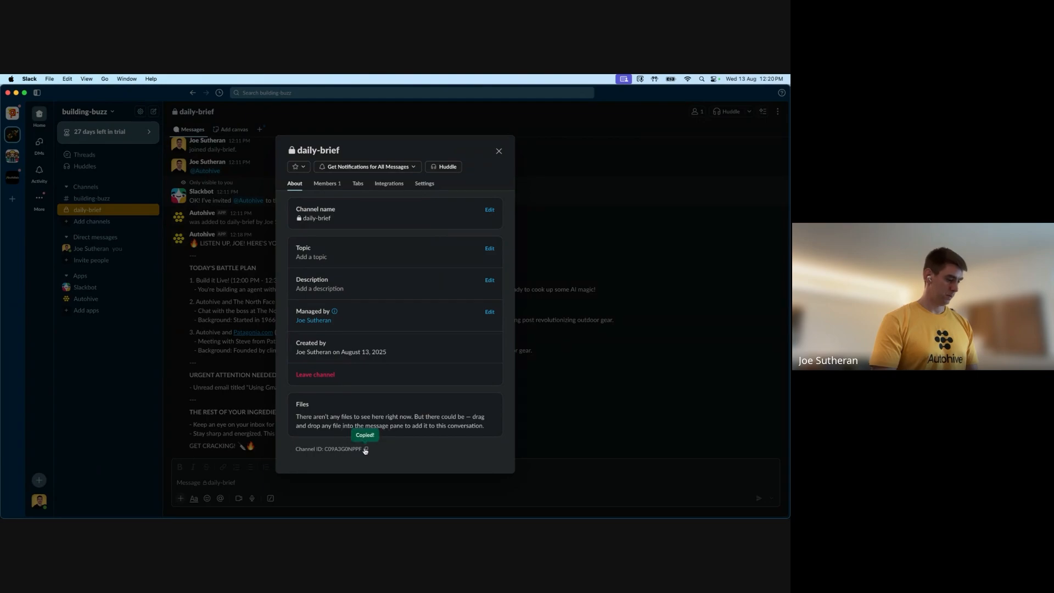
# Return to Autohive, paste the channel ID at the end of the job instructions and save the scheduled job
pyautogui.press('super+Tab')
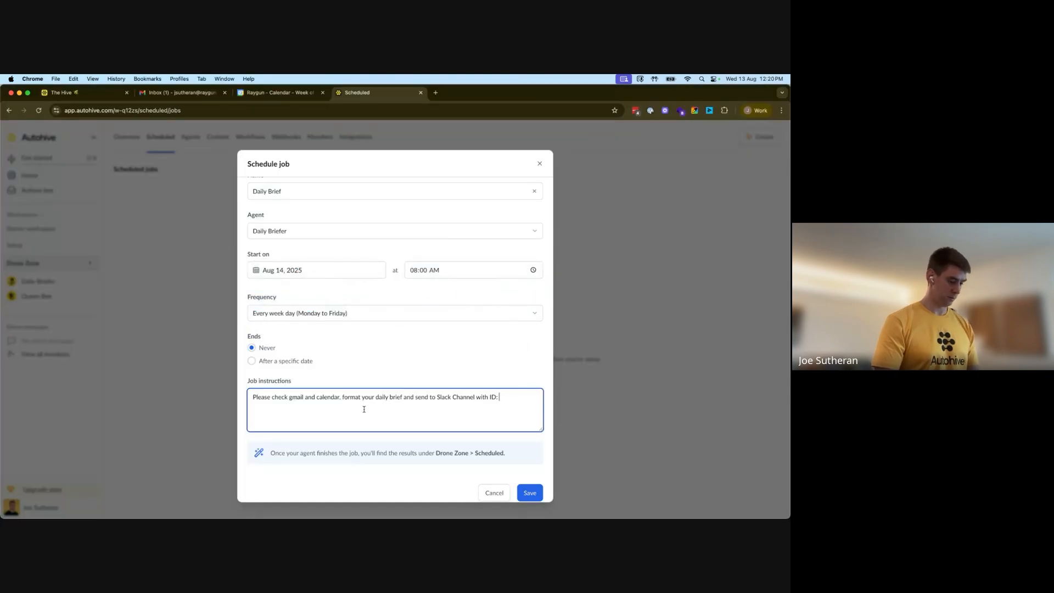
pyautogui.press('super+v')
pyautogui.scroll(-1, 505, 407)
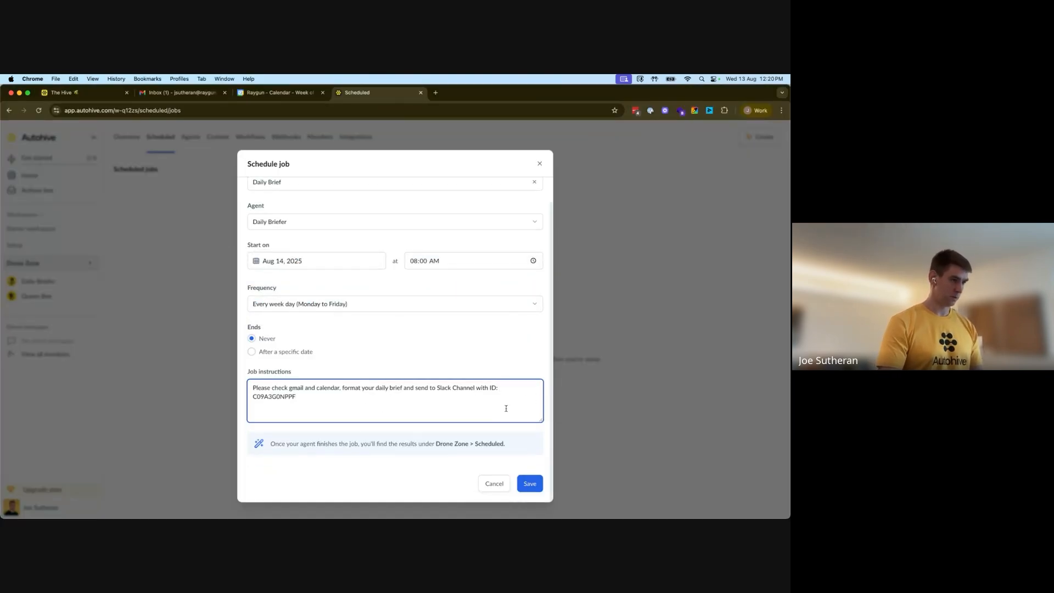
pyautogui.click(530, 483)
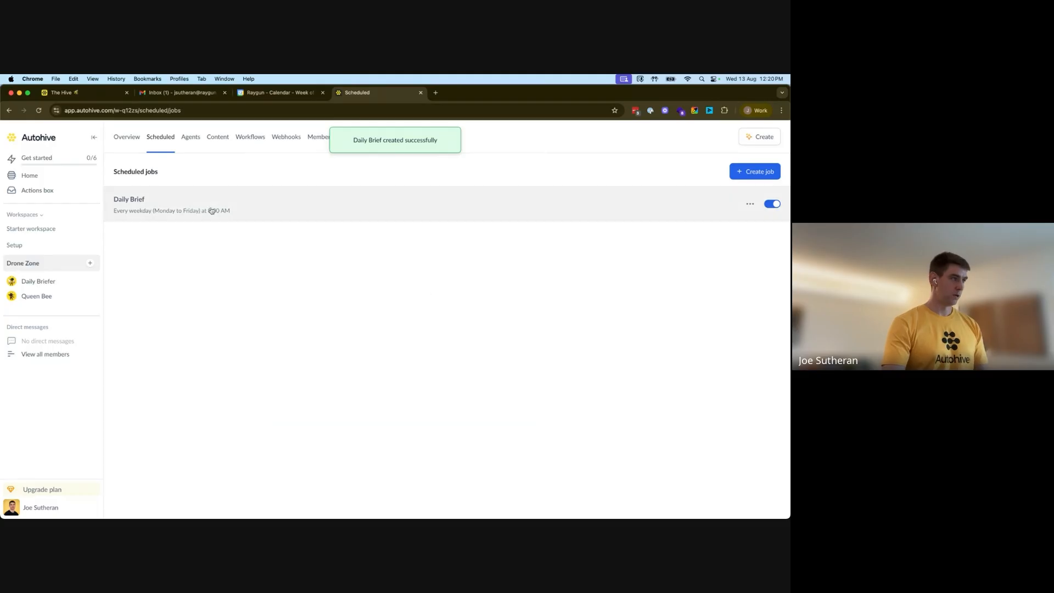